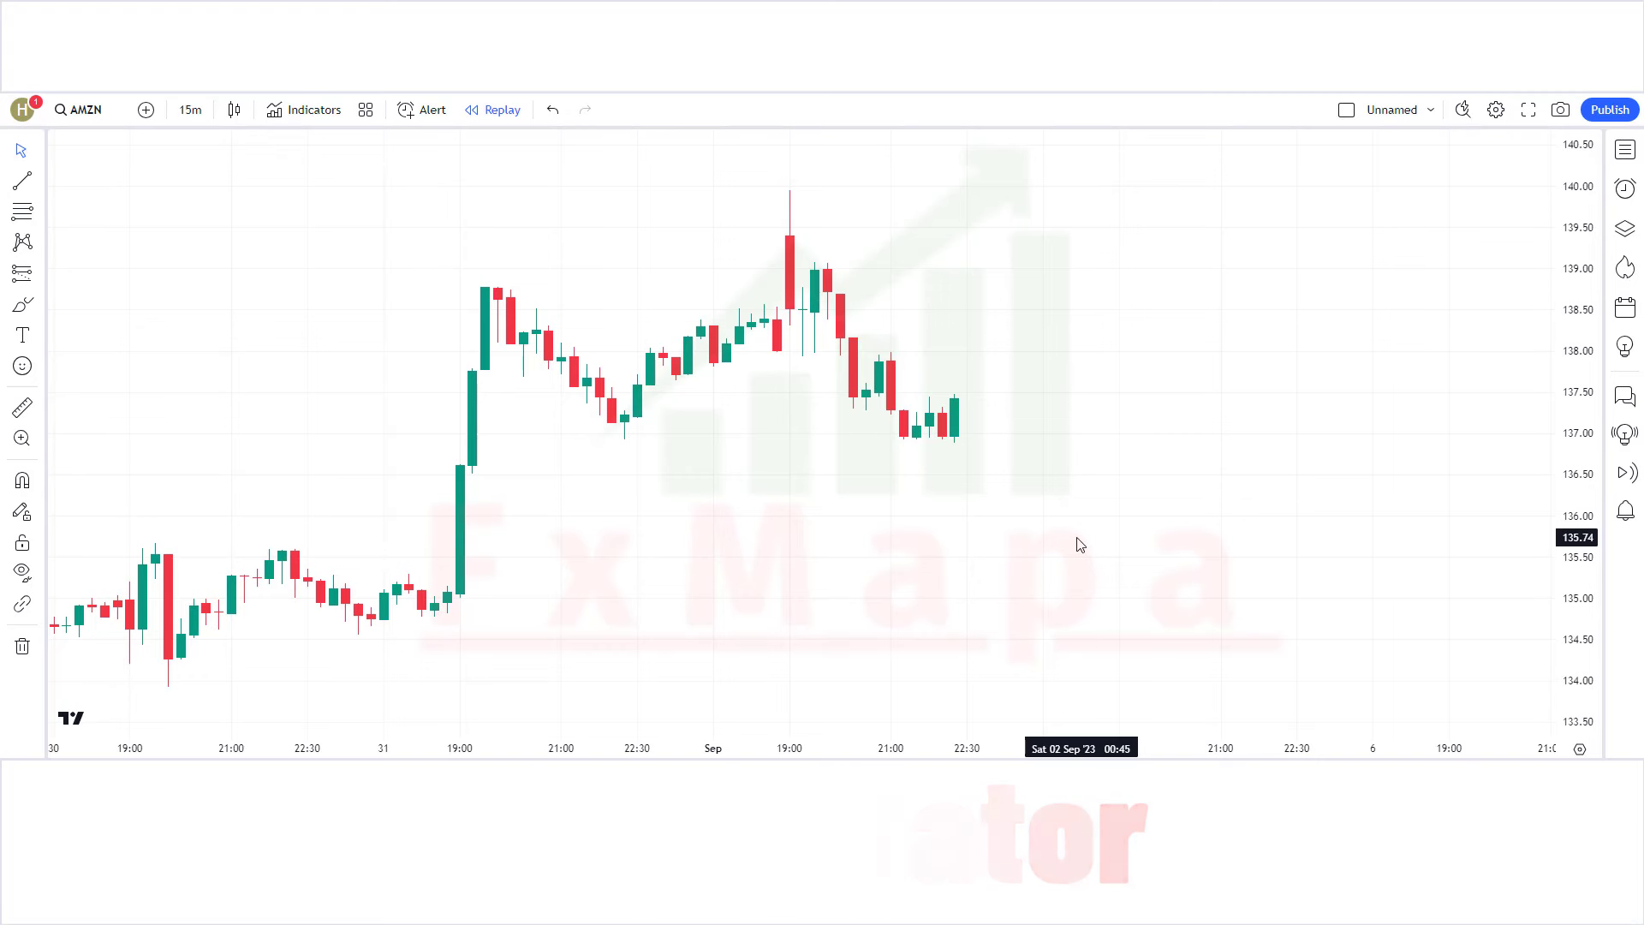
Add the Buy and Sell Pressure indicator to the AMZN chart.
click(316, 111)
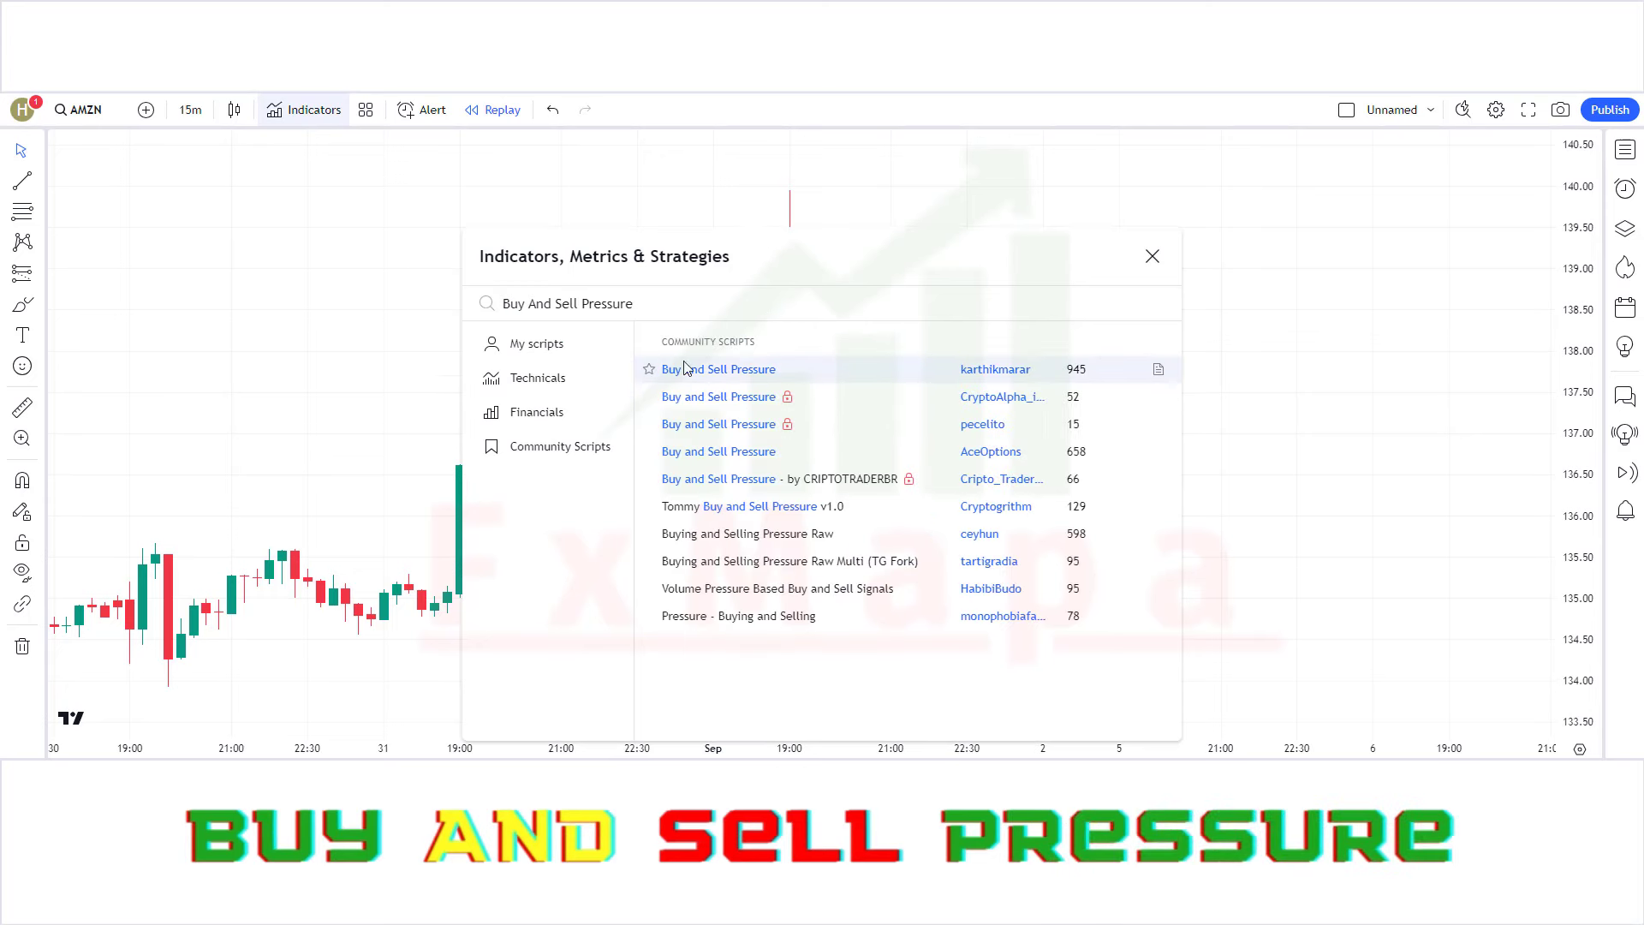
click(815, 374)
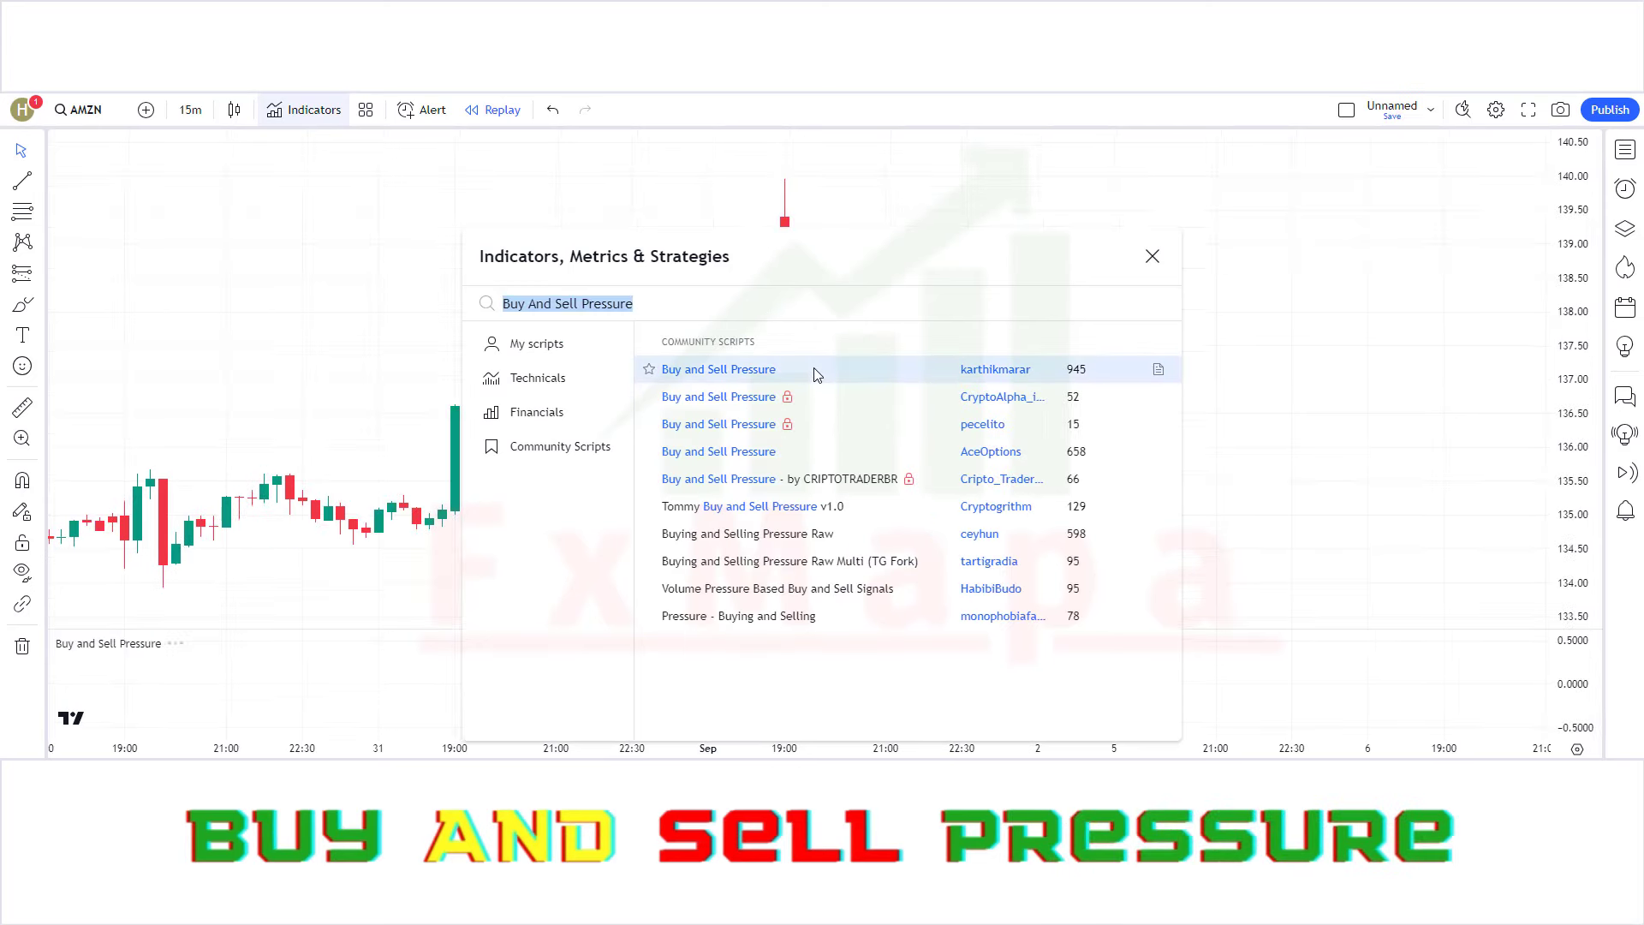
click(1151, 257)
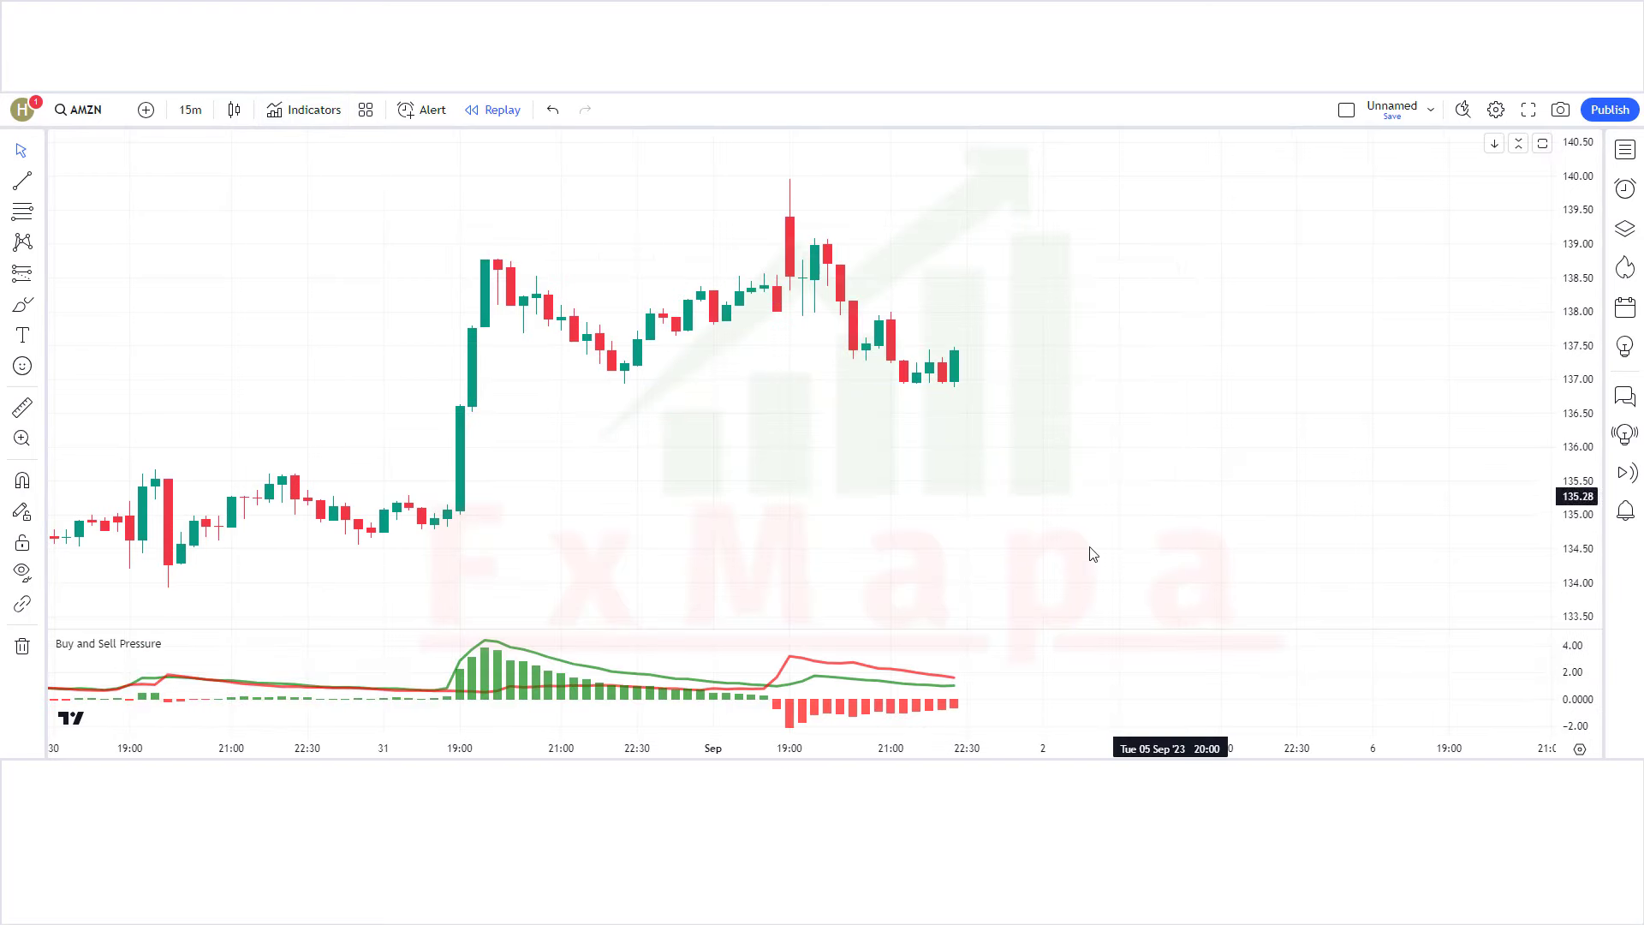
Add the 3MA CROSS long/short alerts indicator to the chart.
click(308, 109)
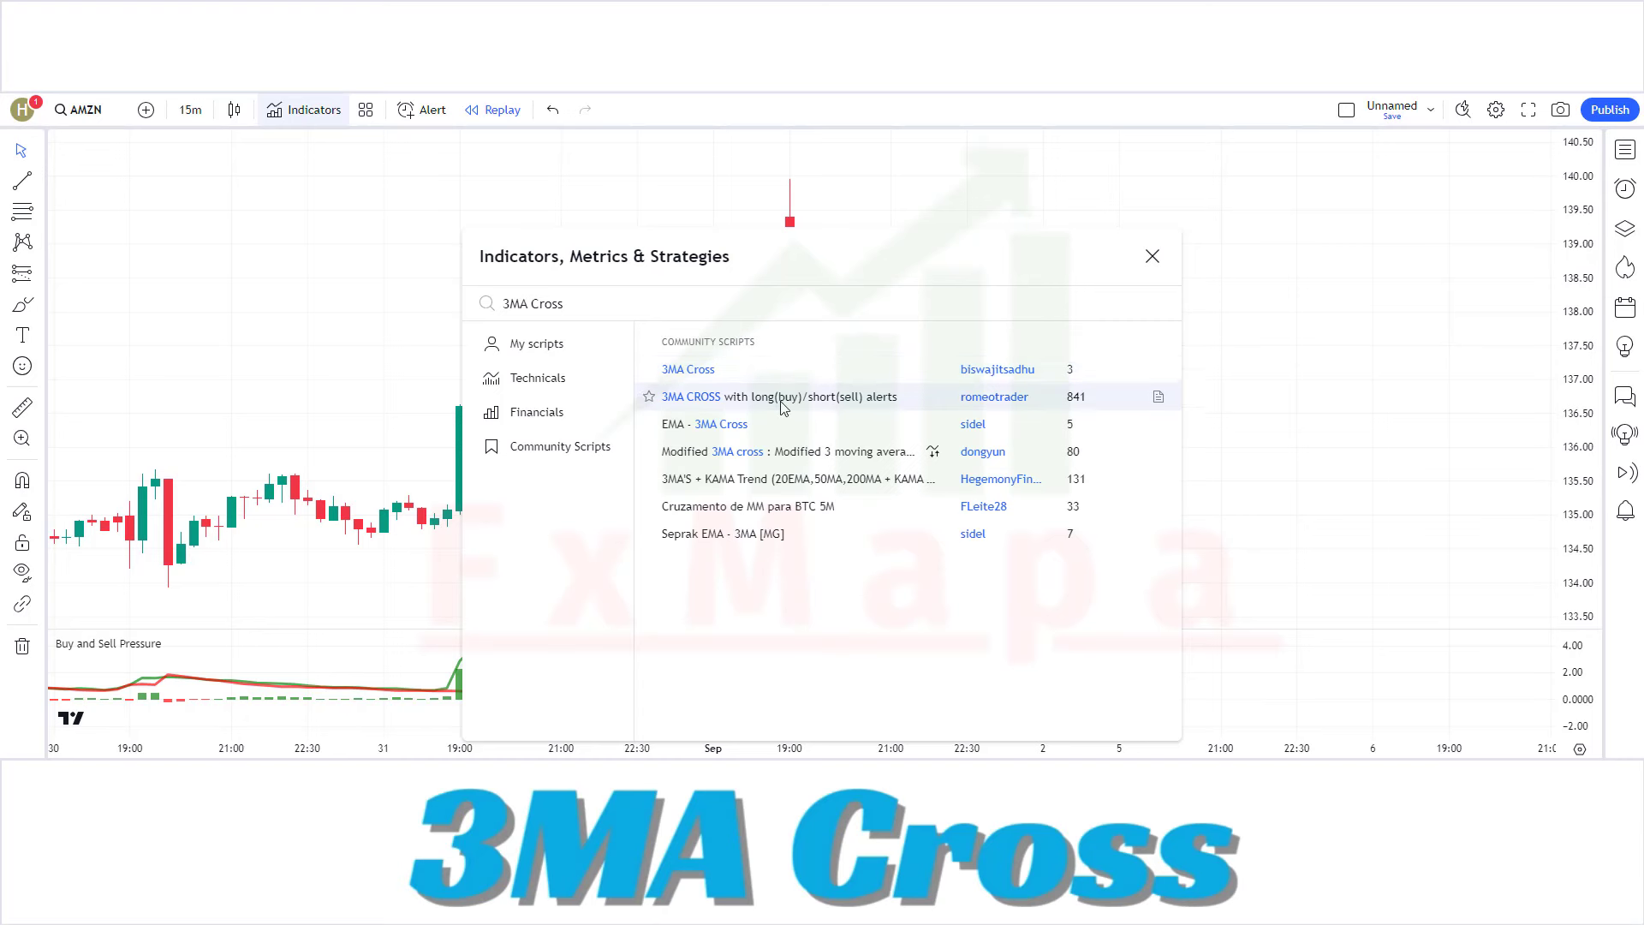
click(861, 399)
click(1151, 259)
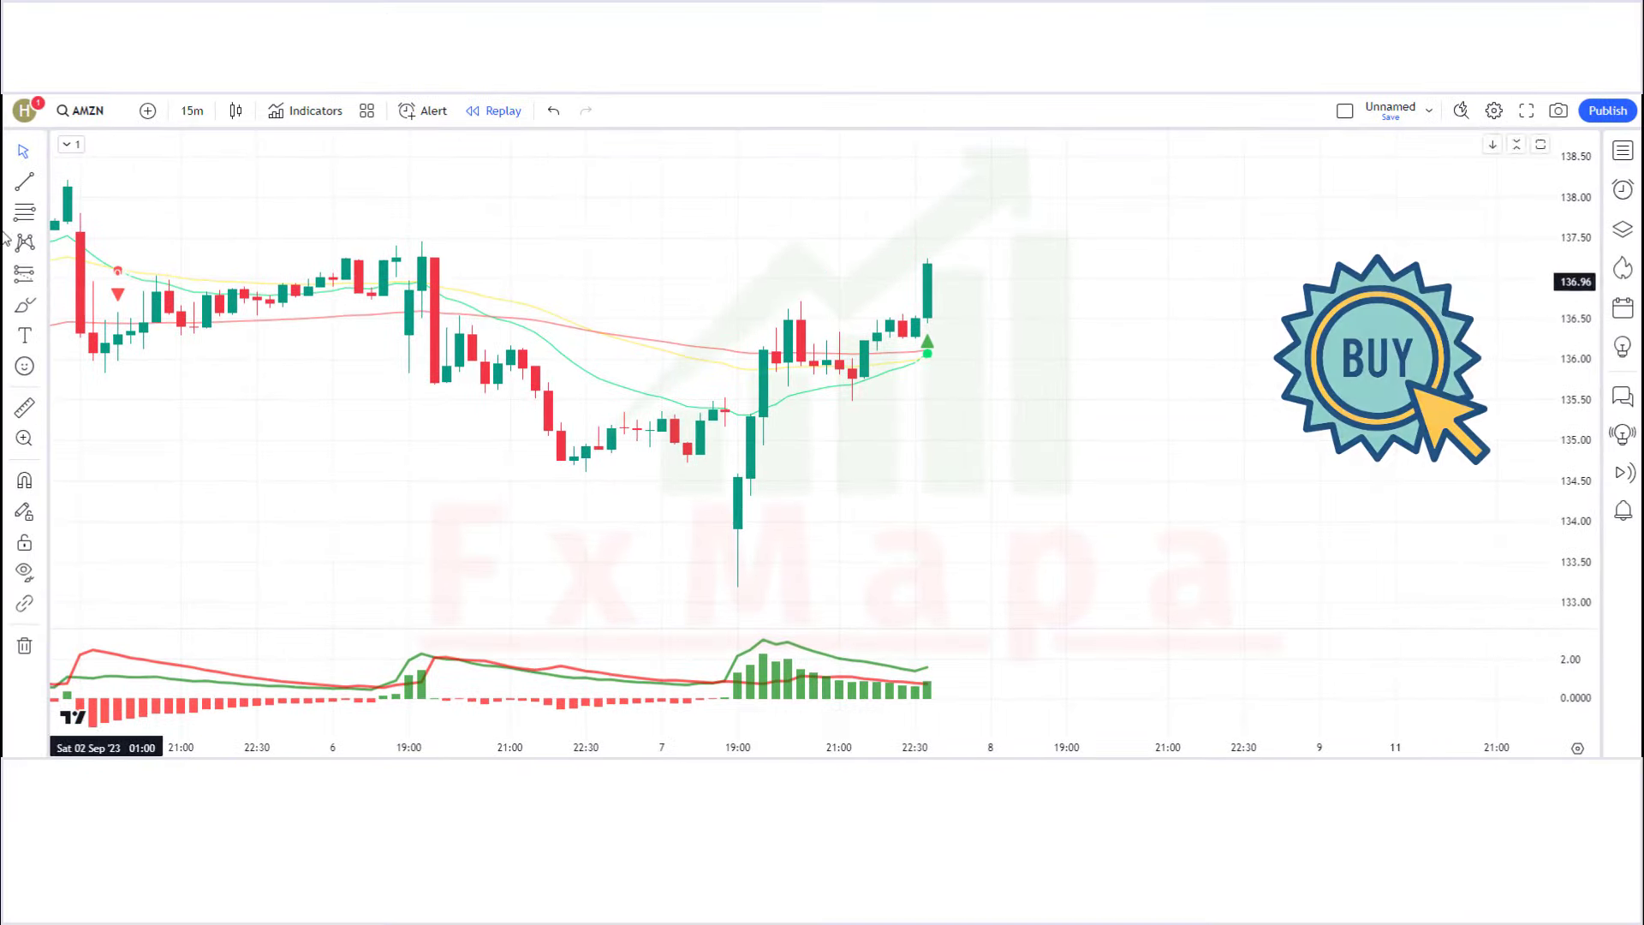
Place a long position at the buy-signal candle and stretch it over the later candles.
click(24, 273)
click(120, 293)
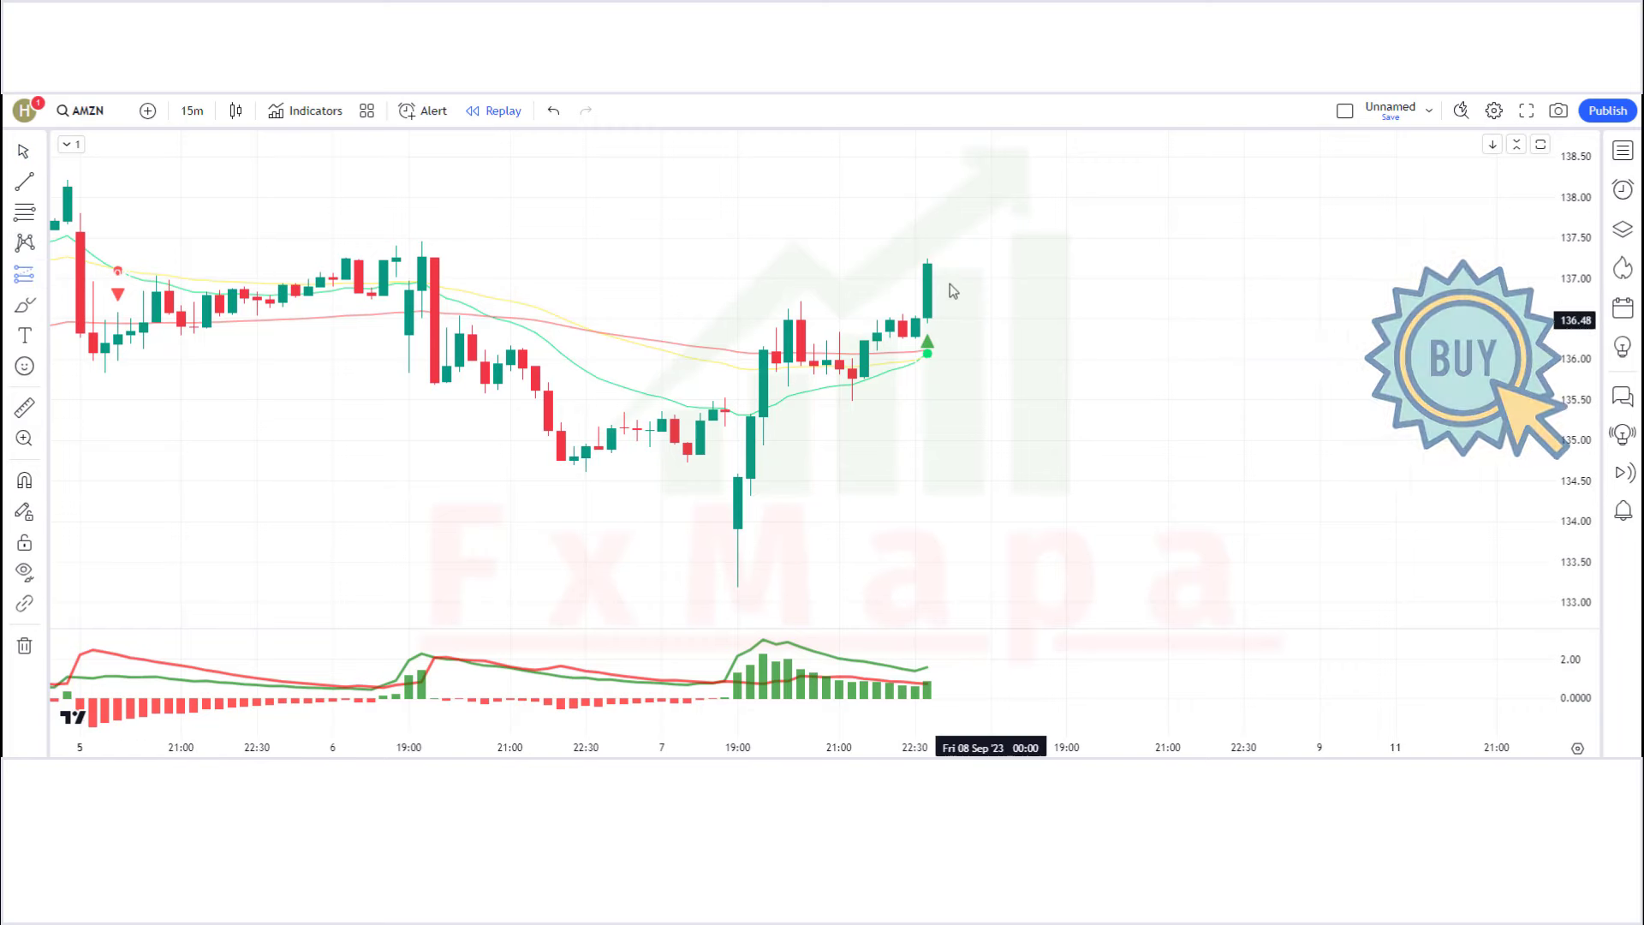
click(928, 267)
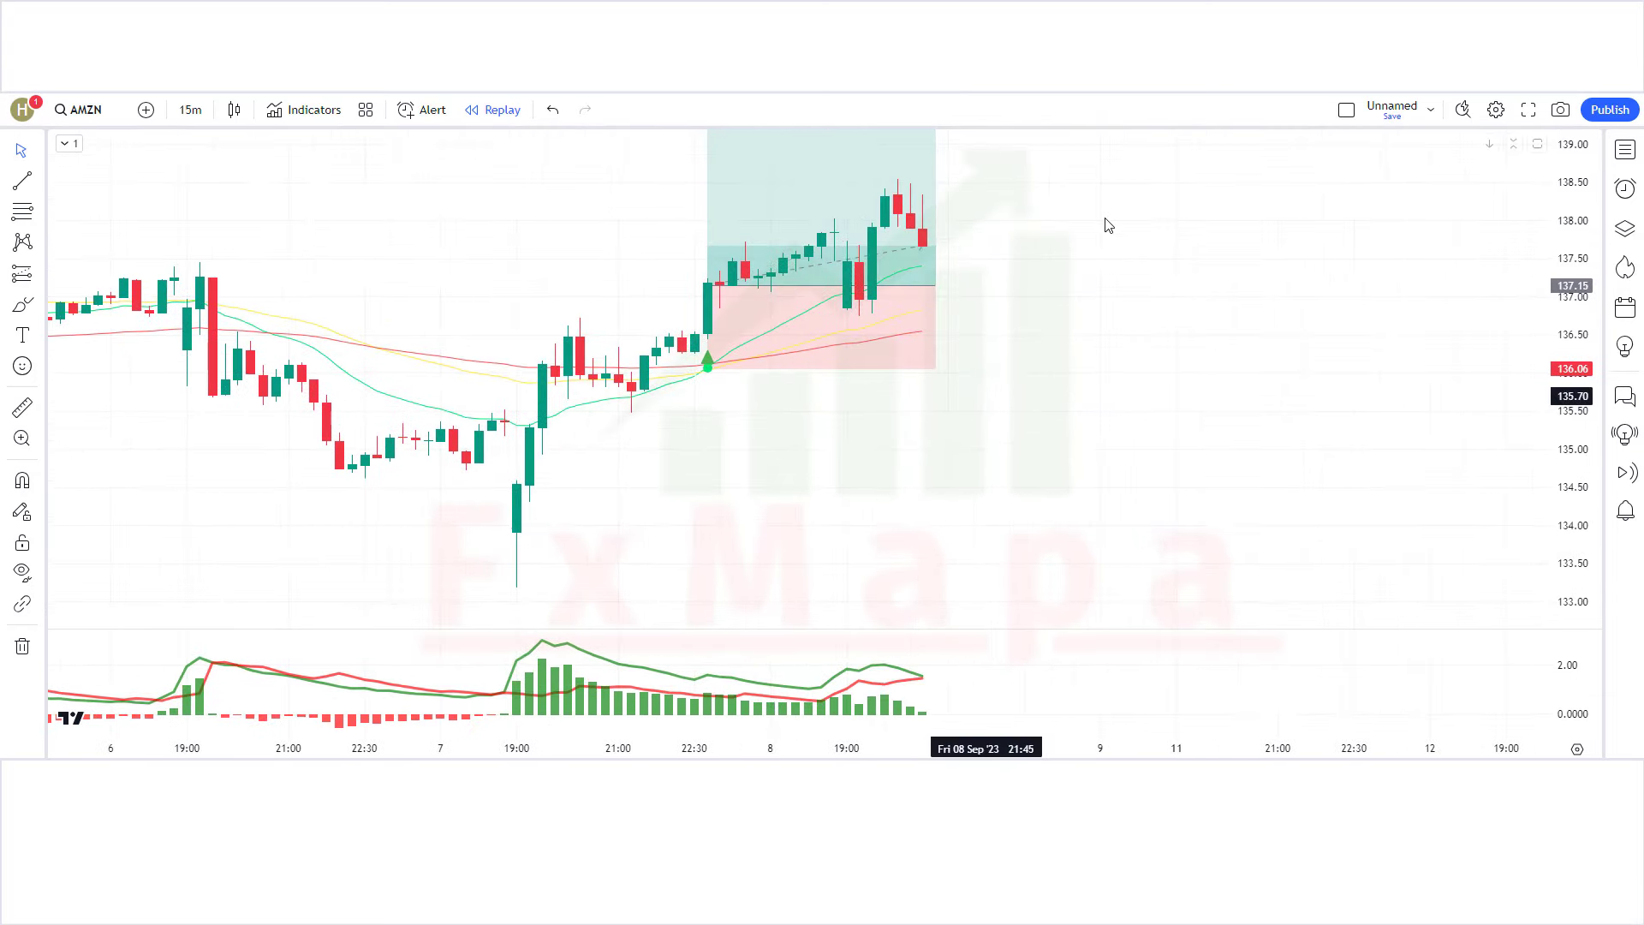
drag(918, 298, 1304, 298)
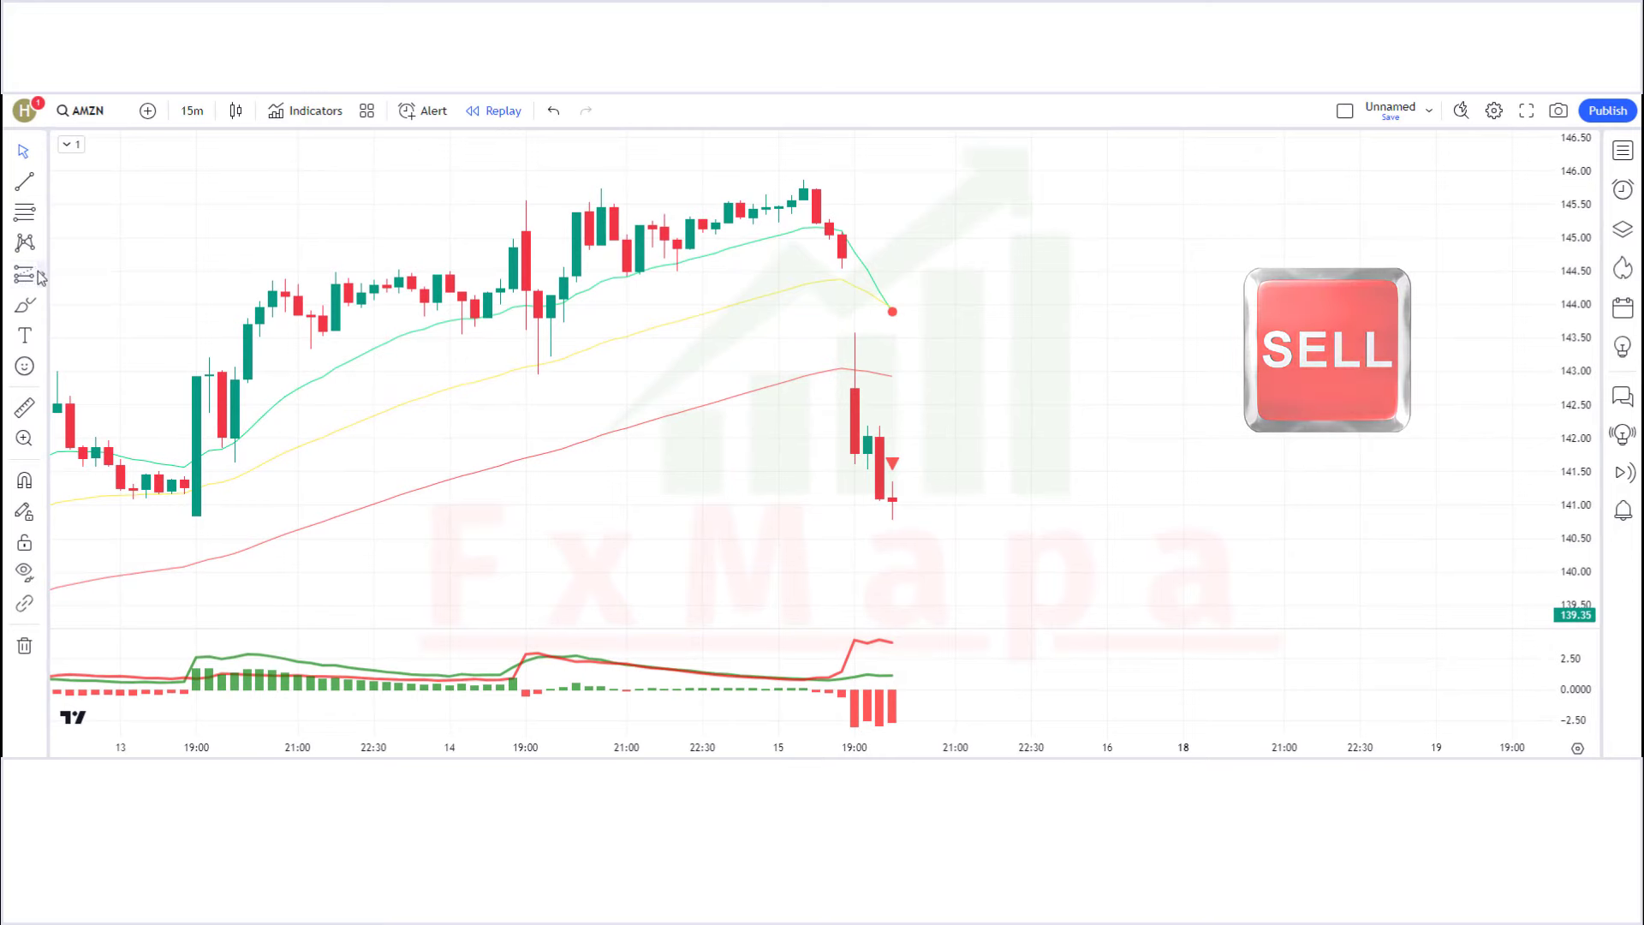
Draw a short position at the sell signal (141.09 entry), its box ending at the 135.40 target hit.
click(41, 277)
click(154, 227)
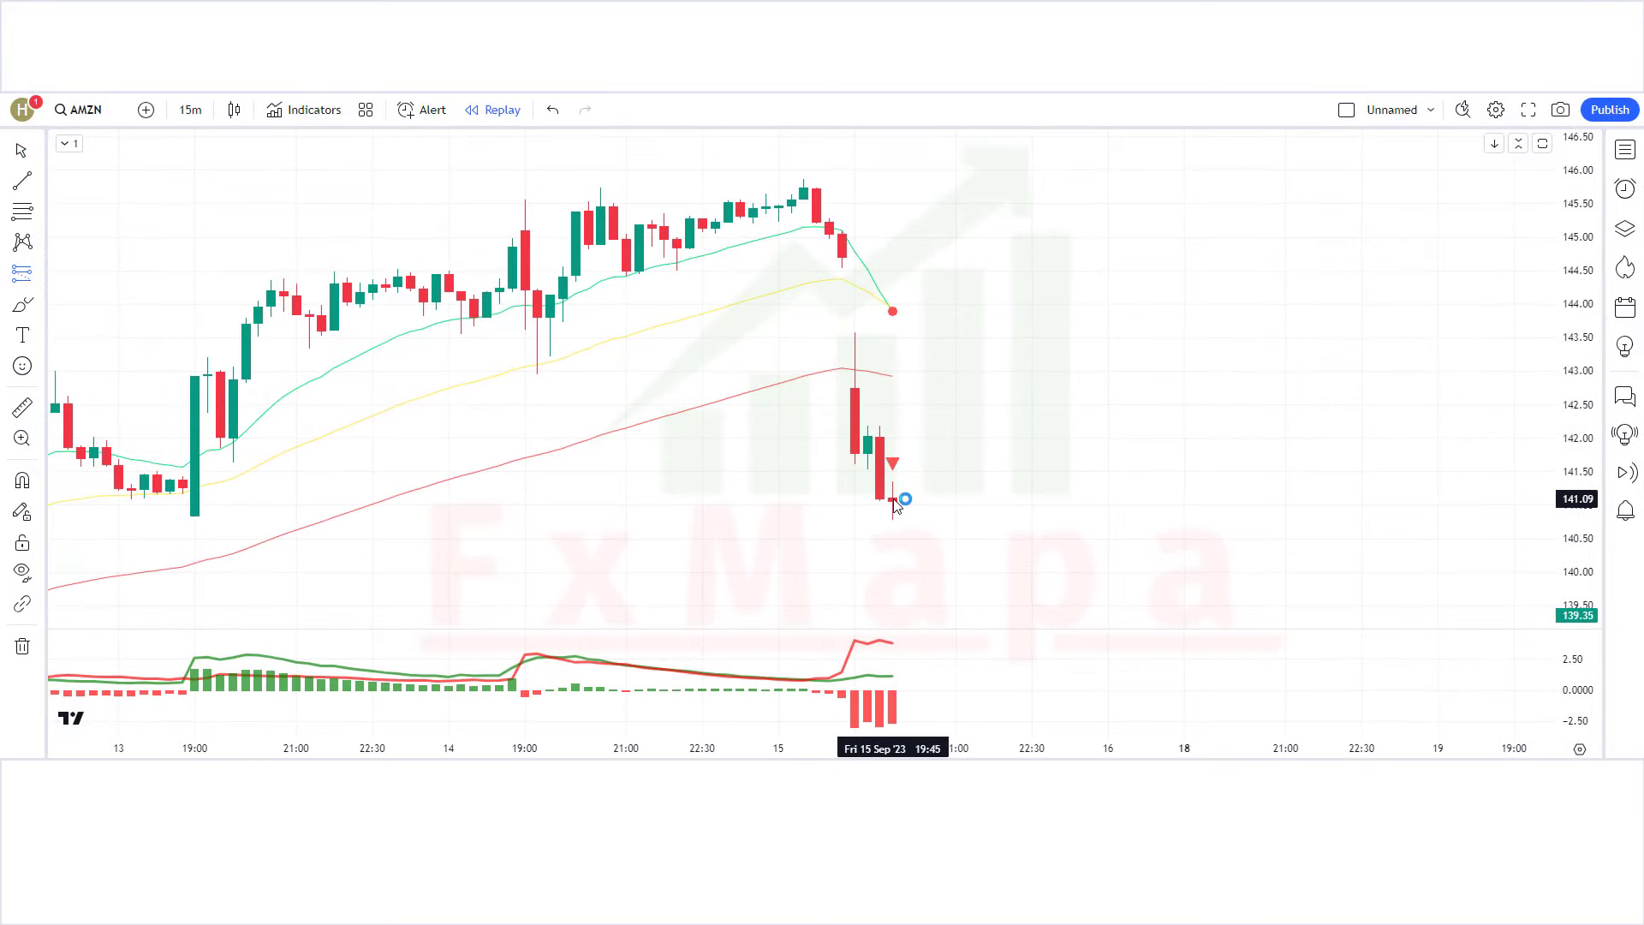
click(895, 503)
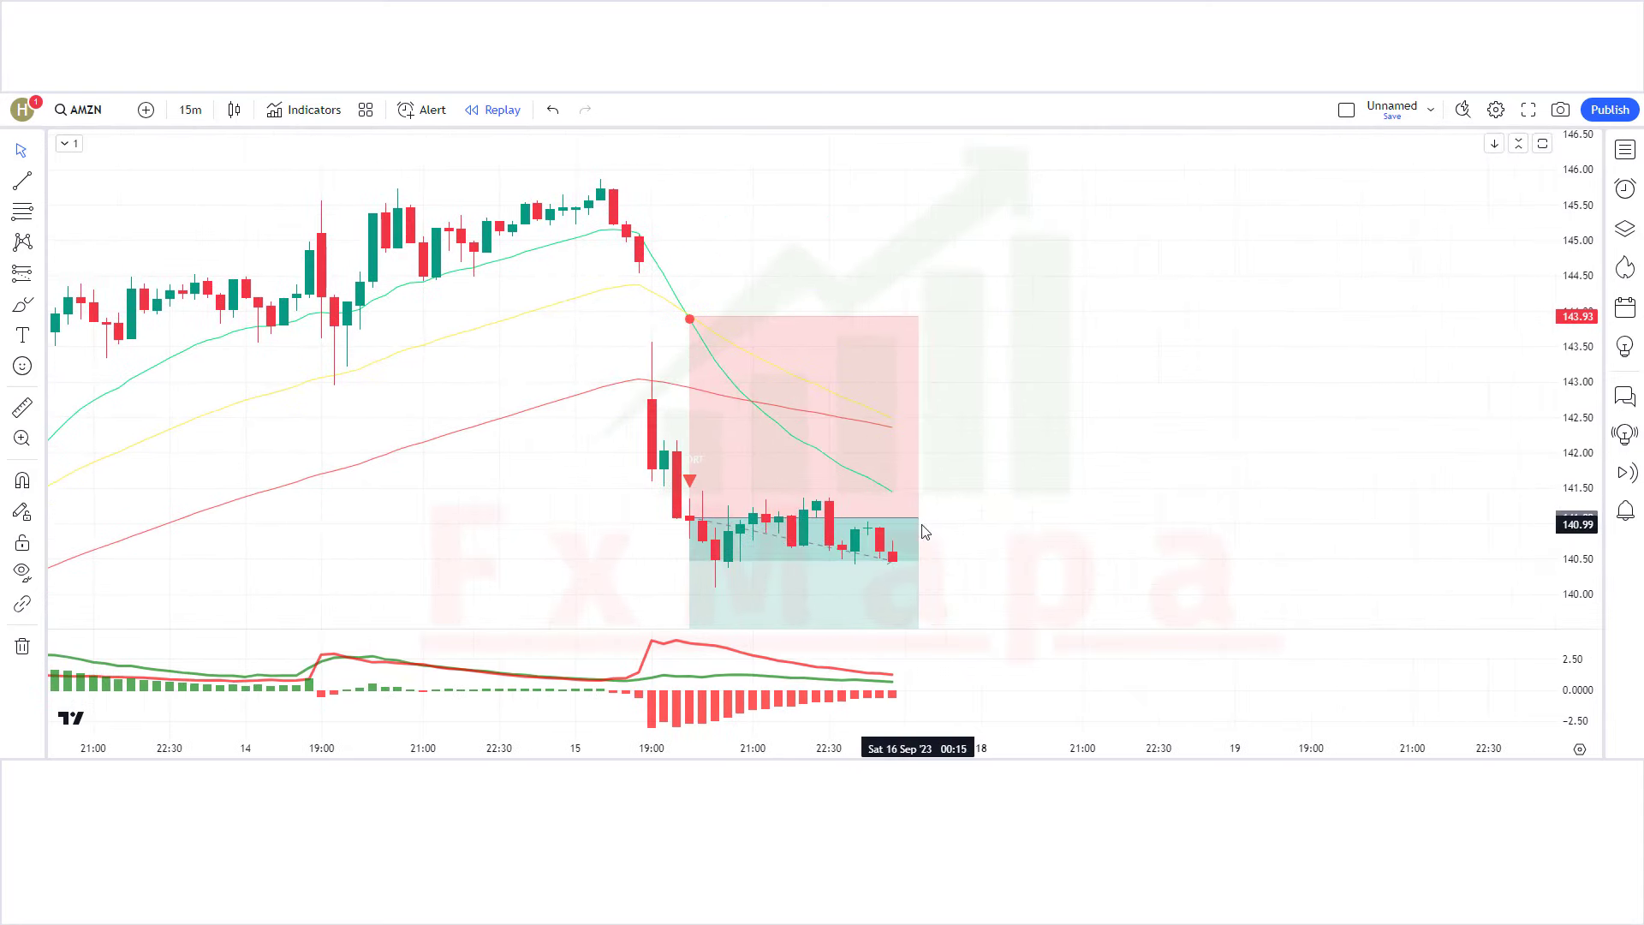
drag(918, 536, 1459, 528)
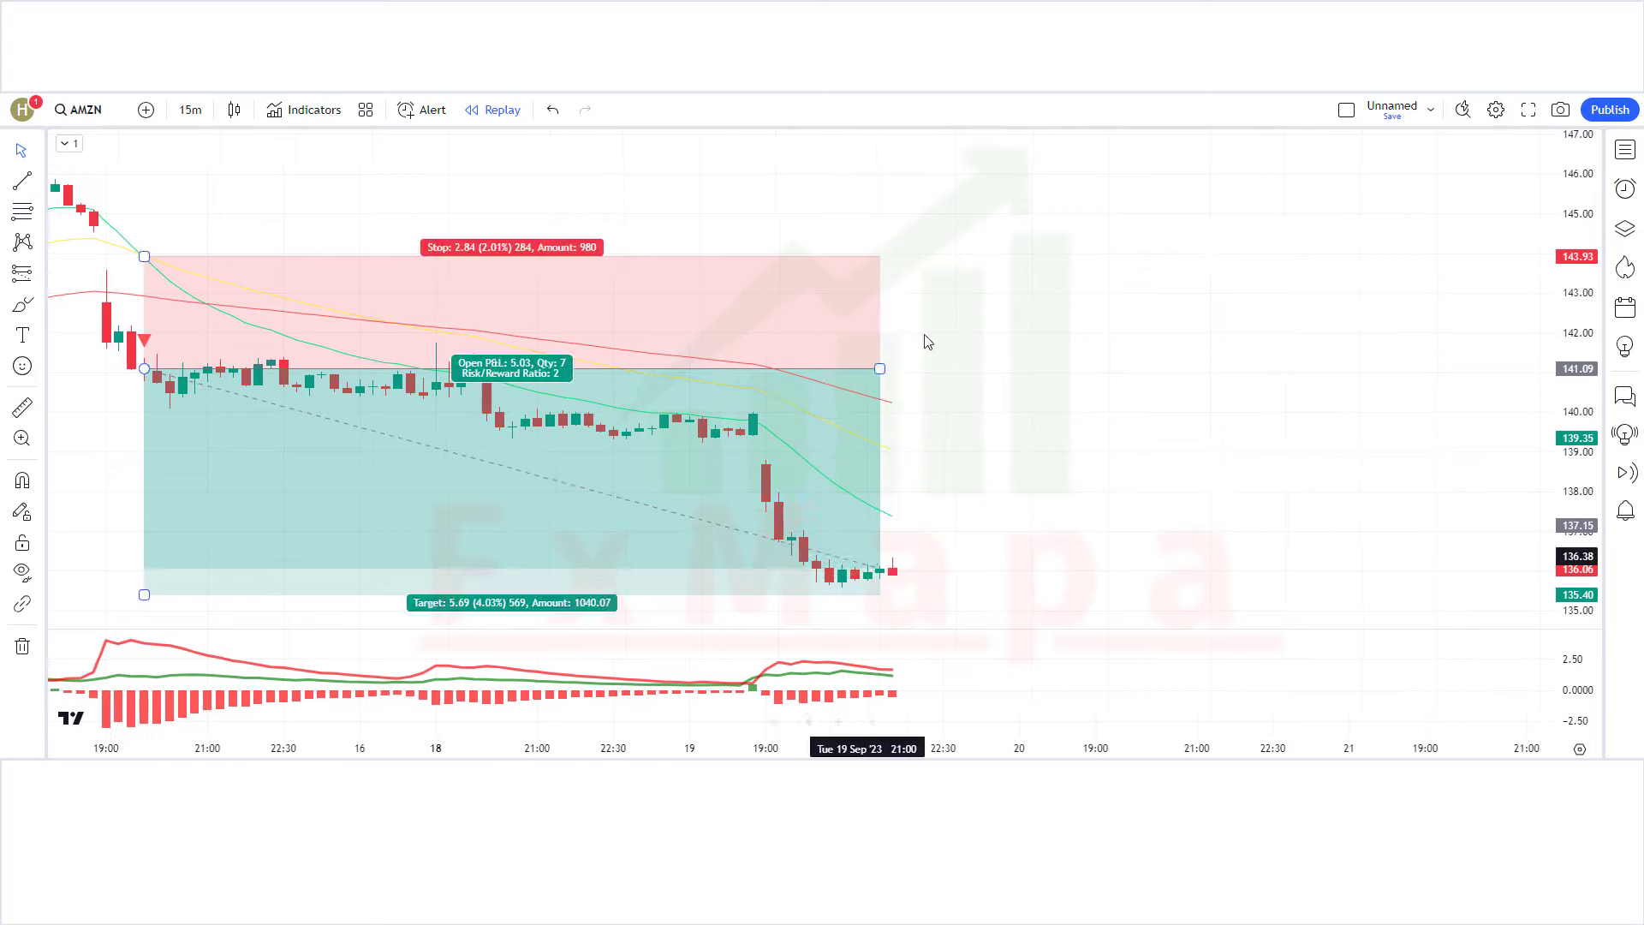
drag(879, 369, 1286, 368)
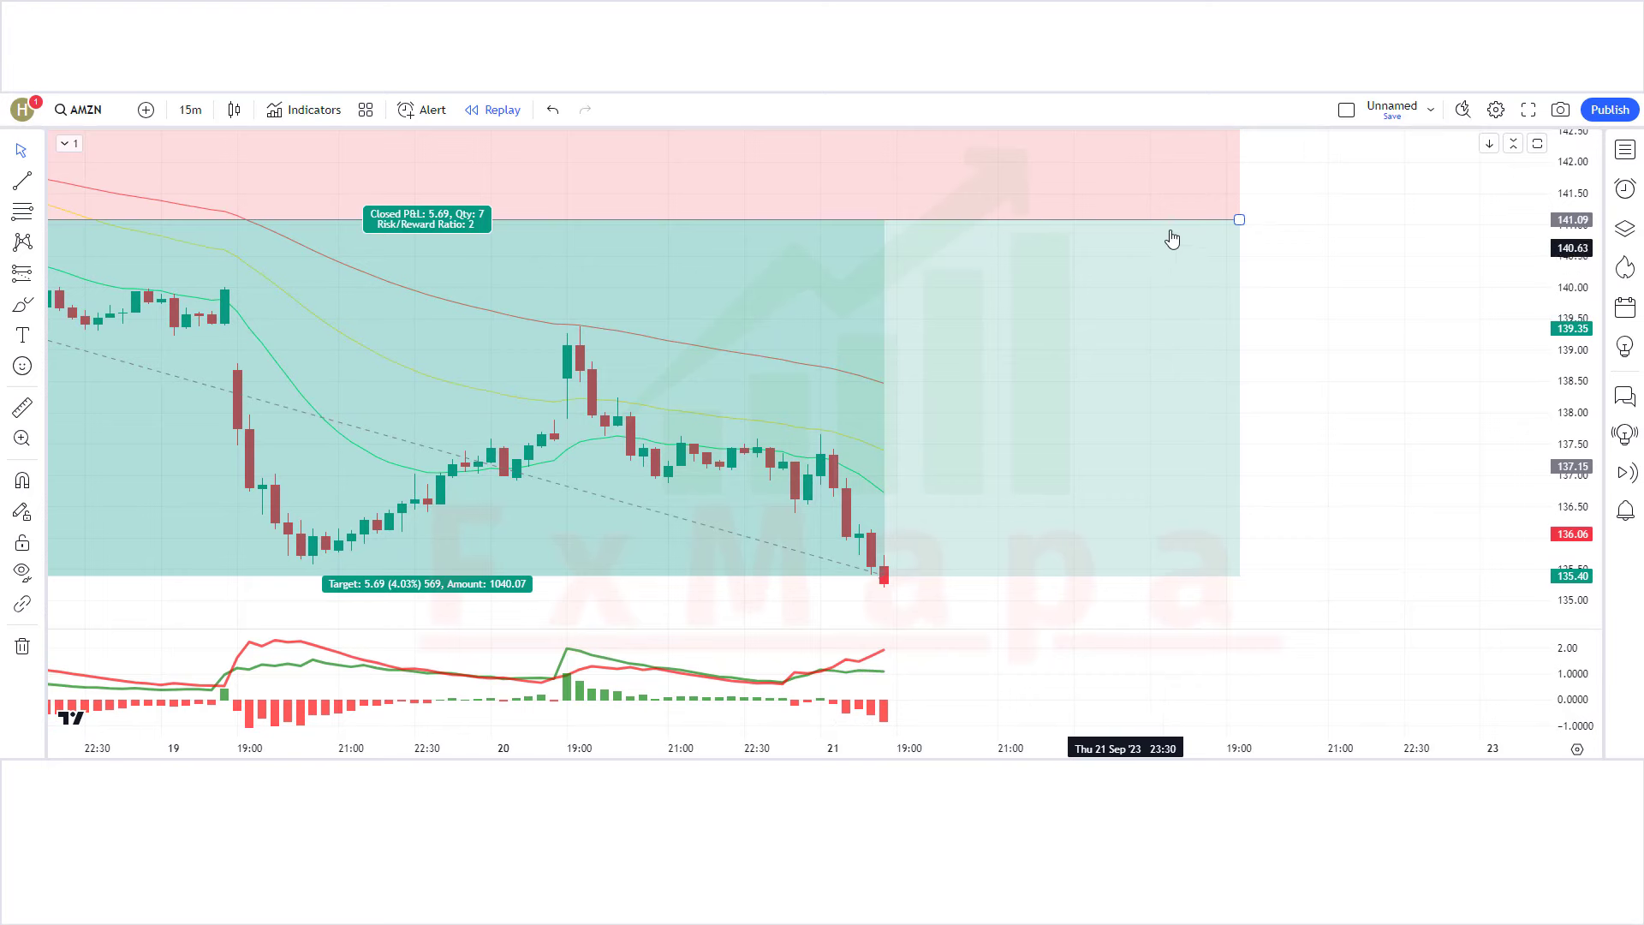
drag(1240, 221, 913, 354)
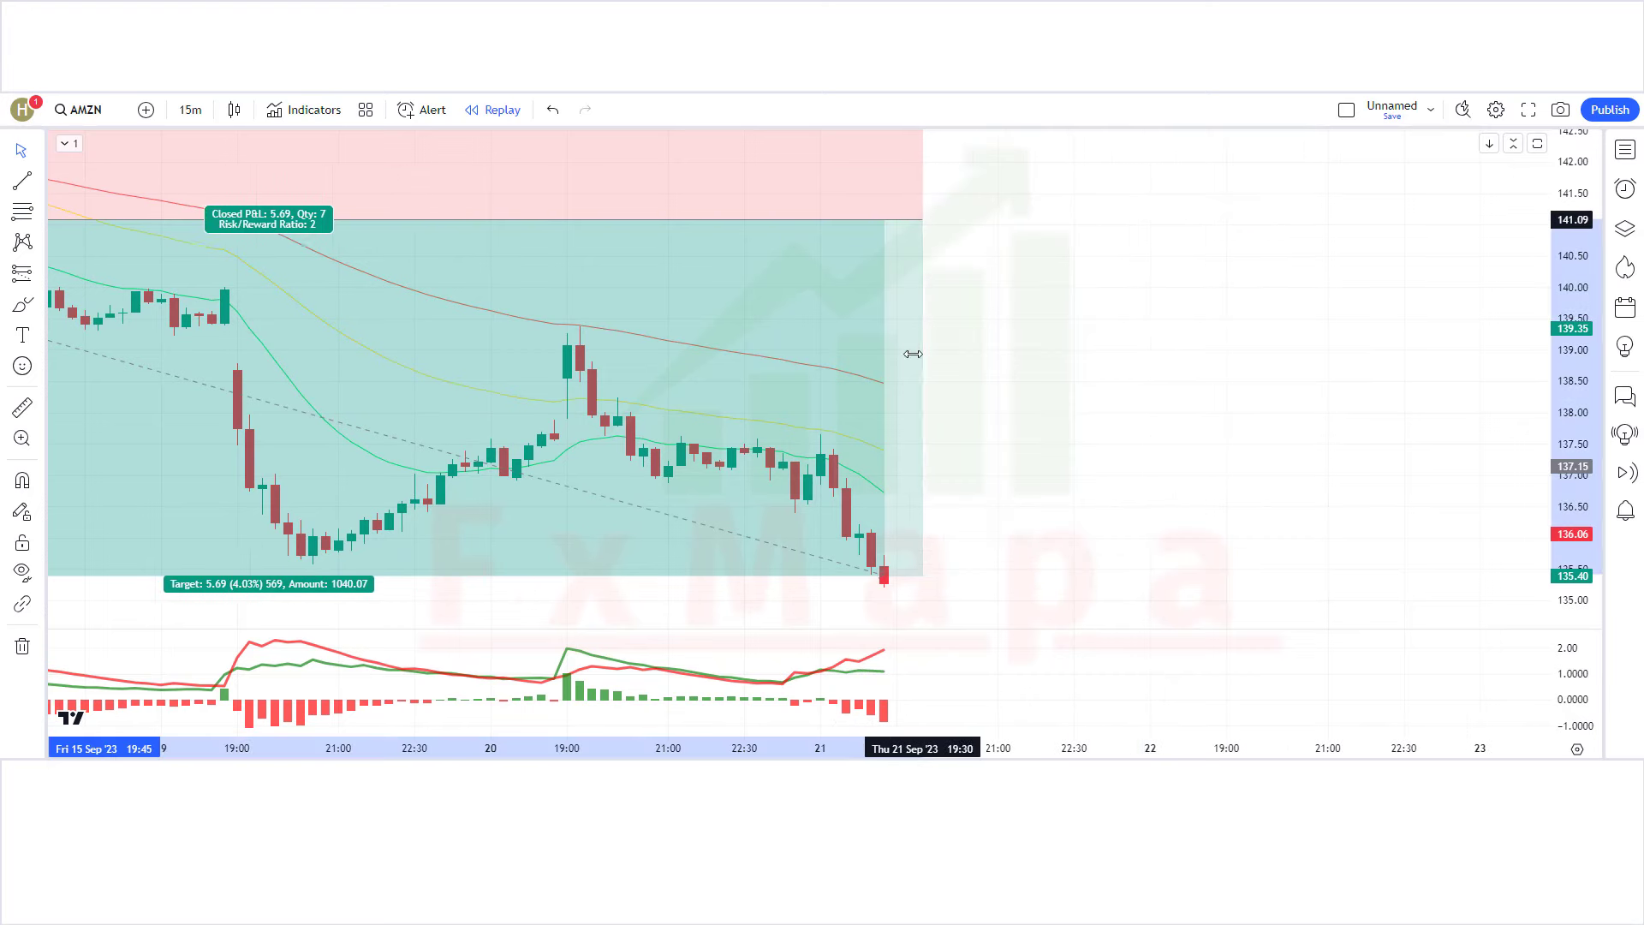
click(1046, 400)
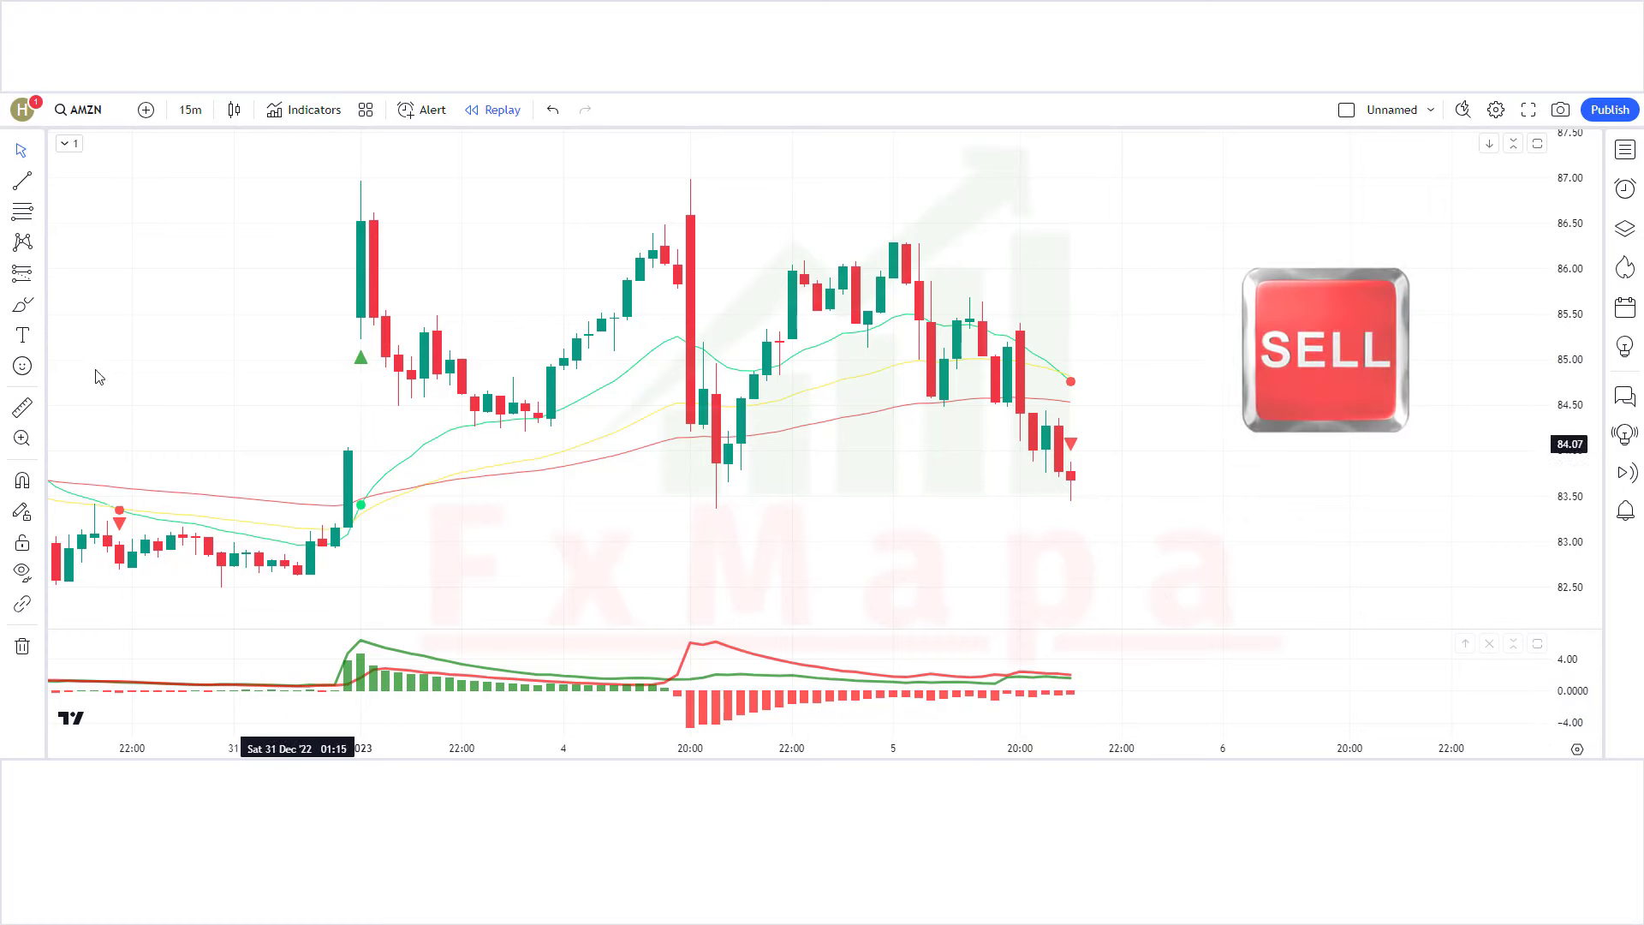
Place a new short position at the latest candle with stop 84.82 and a 1.5 risk/reward target.
click(38, 273)
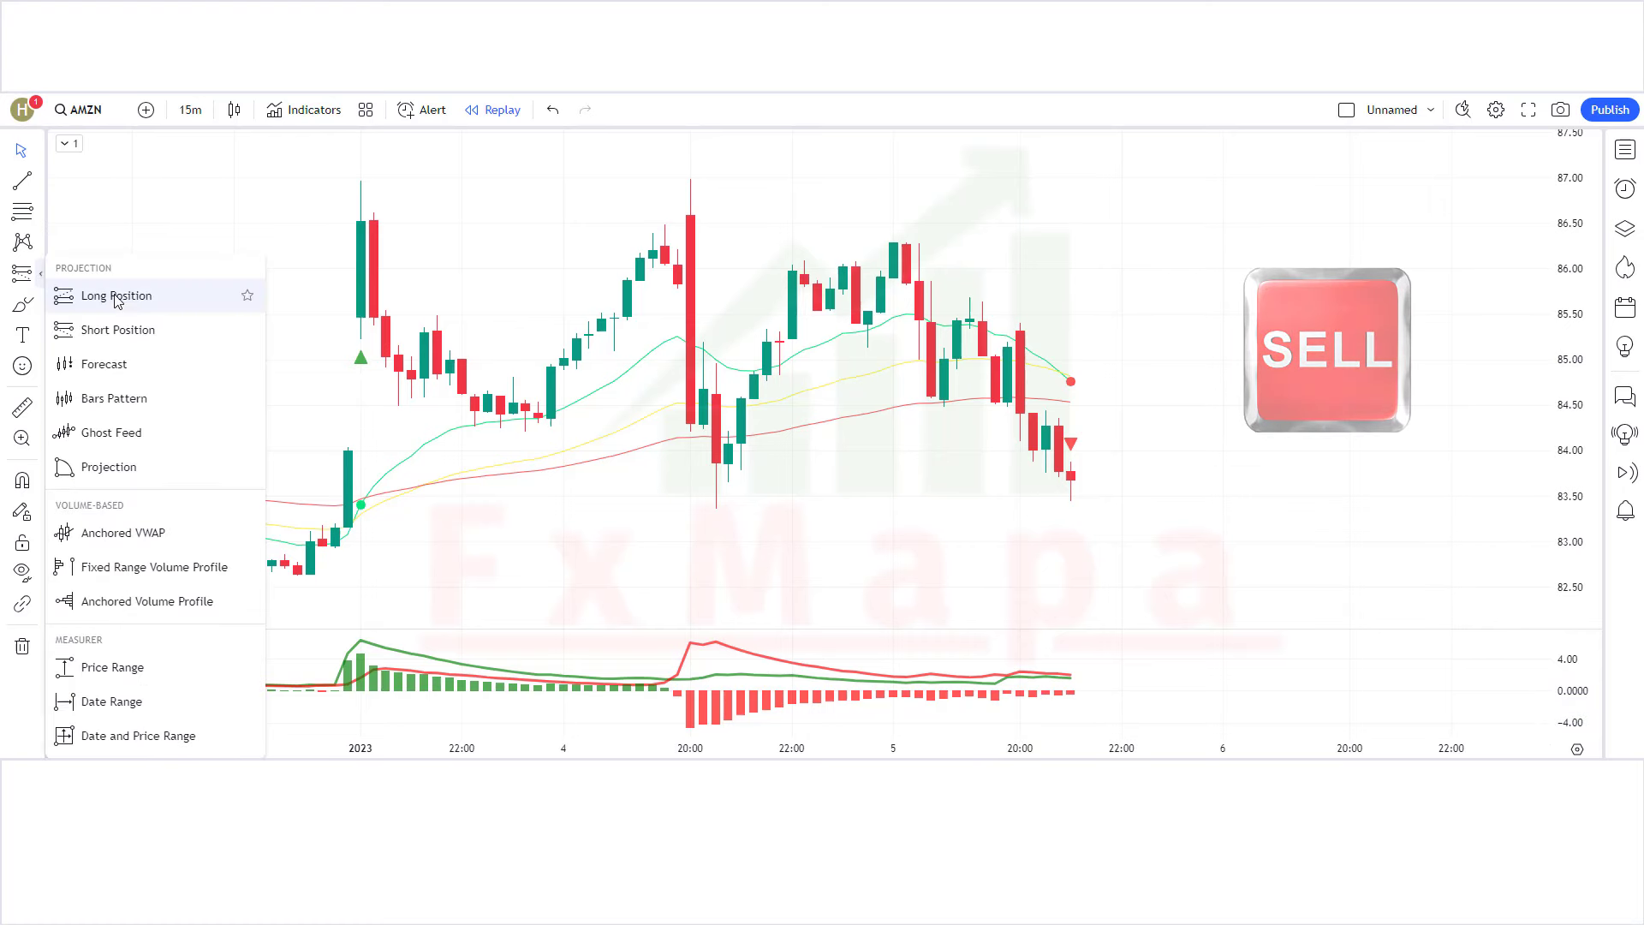
click(153, 331)
scroll(1086, 501, right, 2)
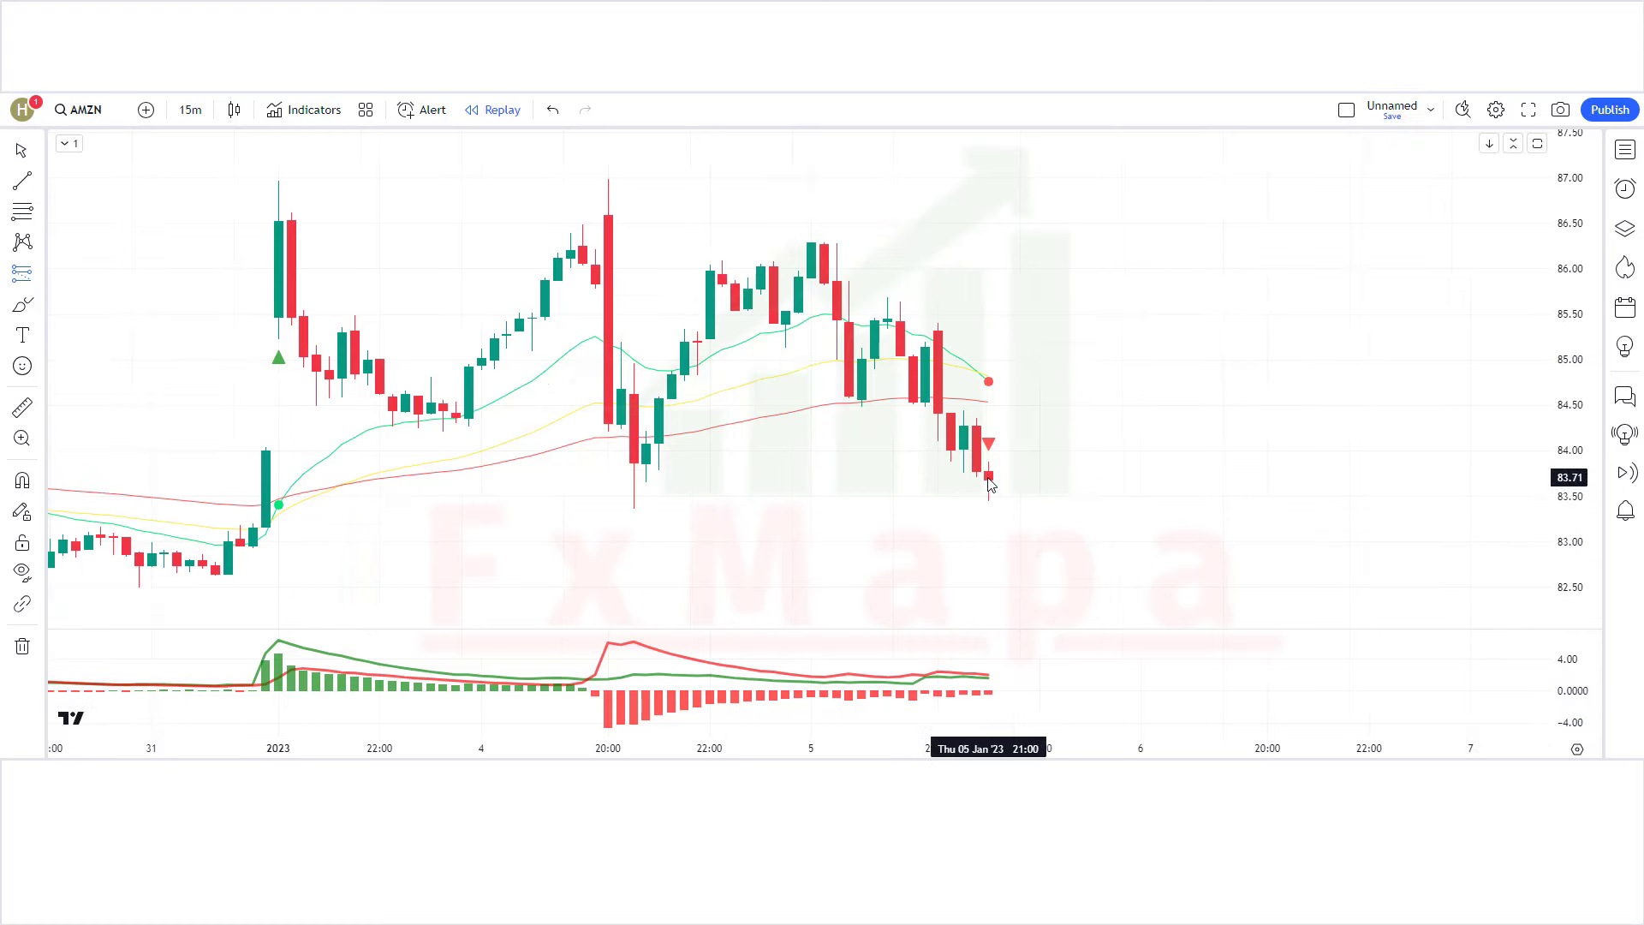
click(995, 473)
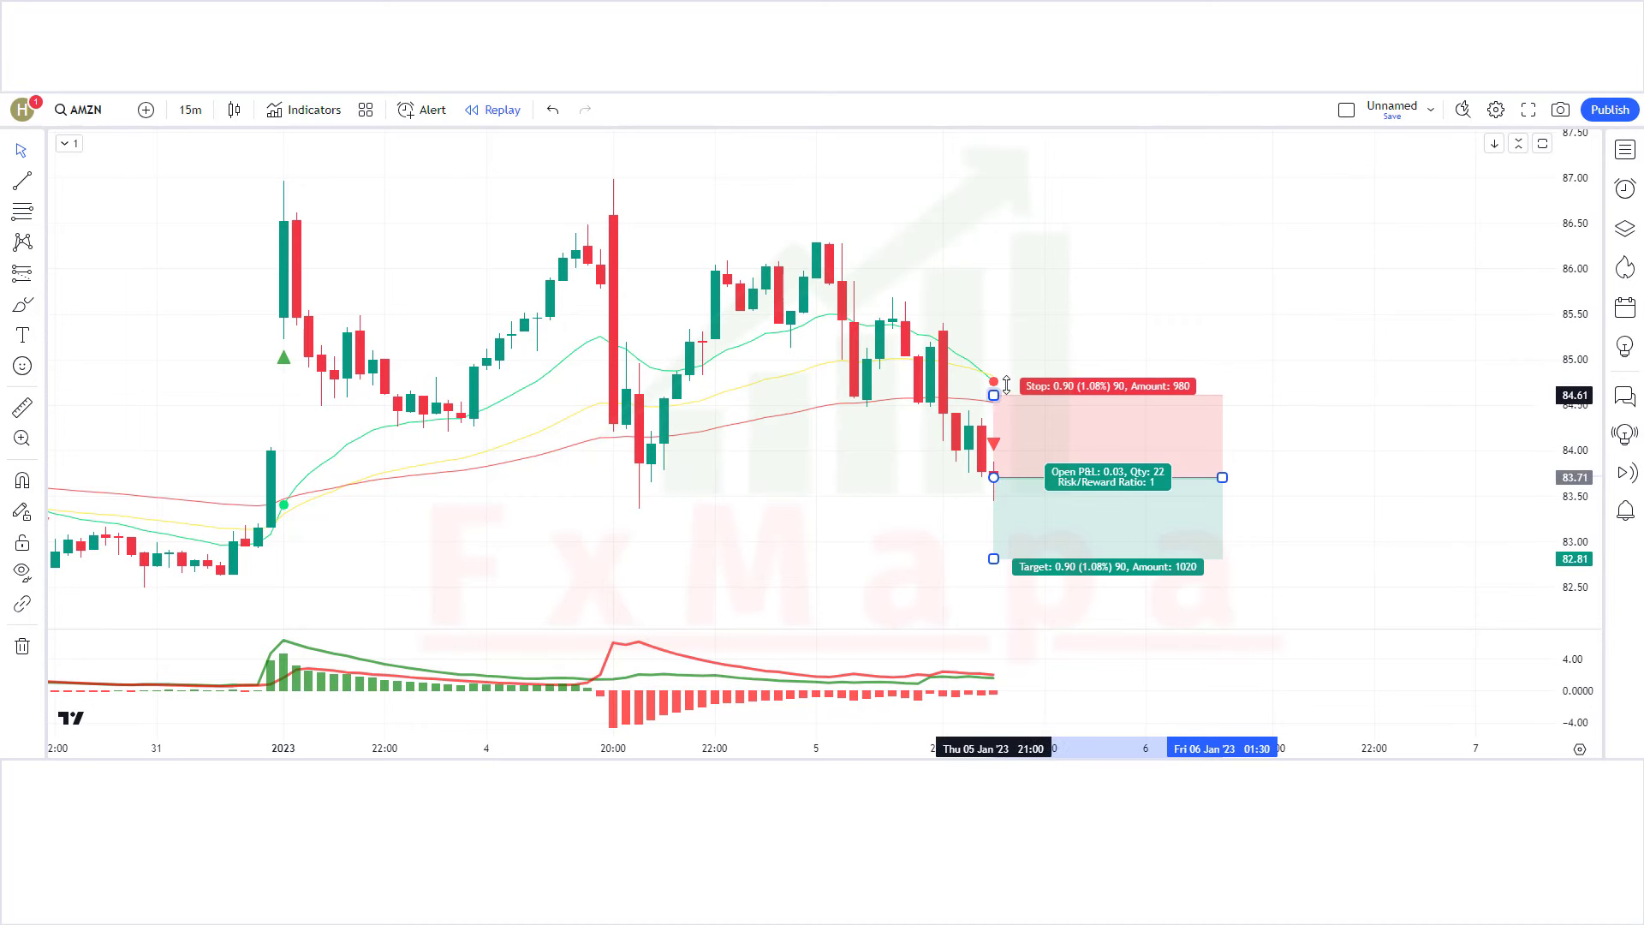
drag(1007, 385, 1016, 377)
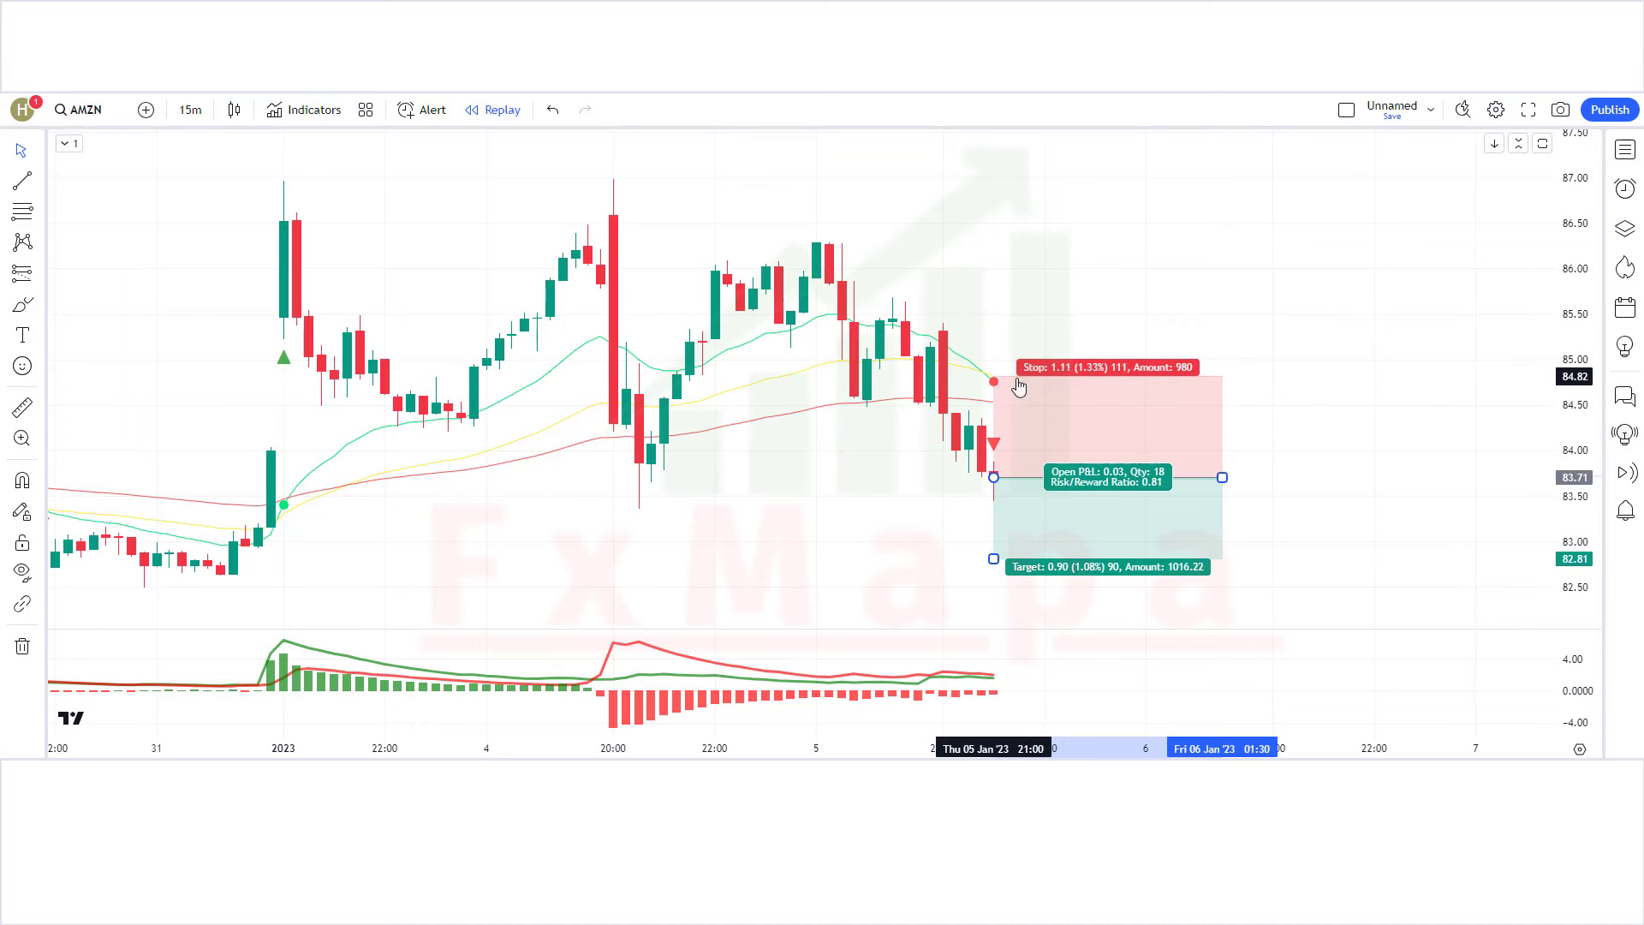
drag(992, 580, 993, 681)
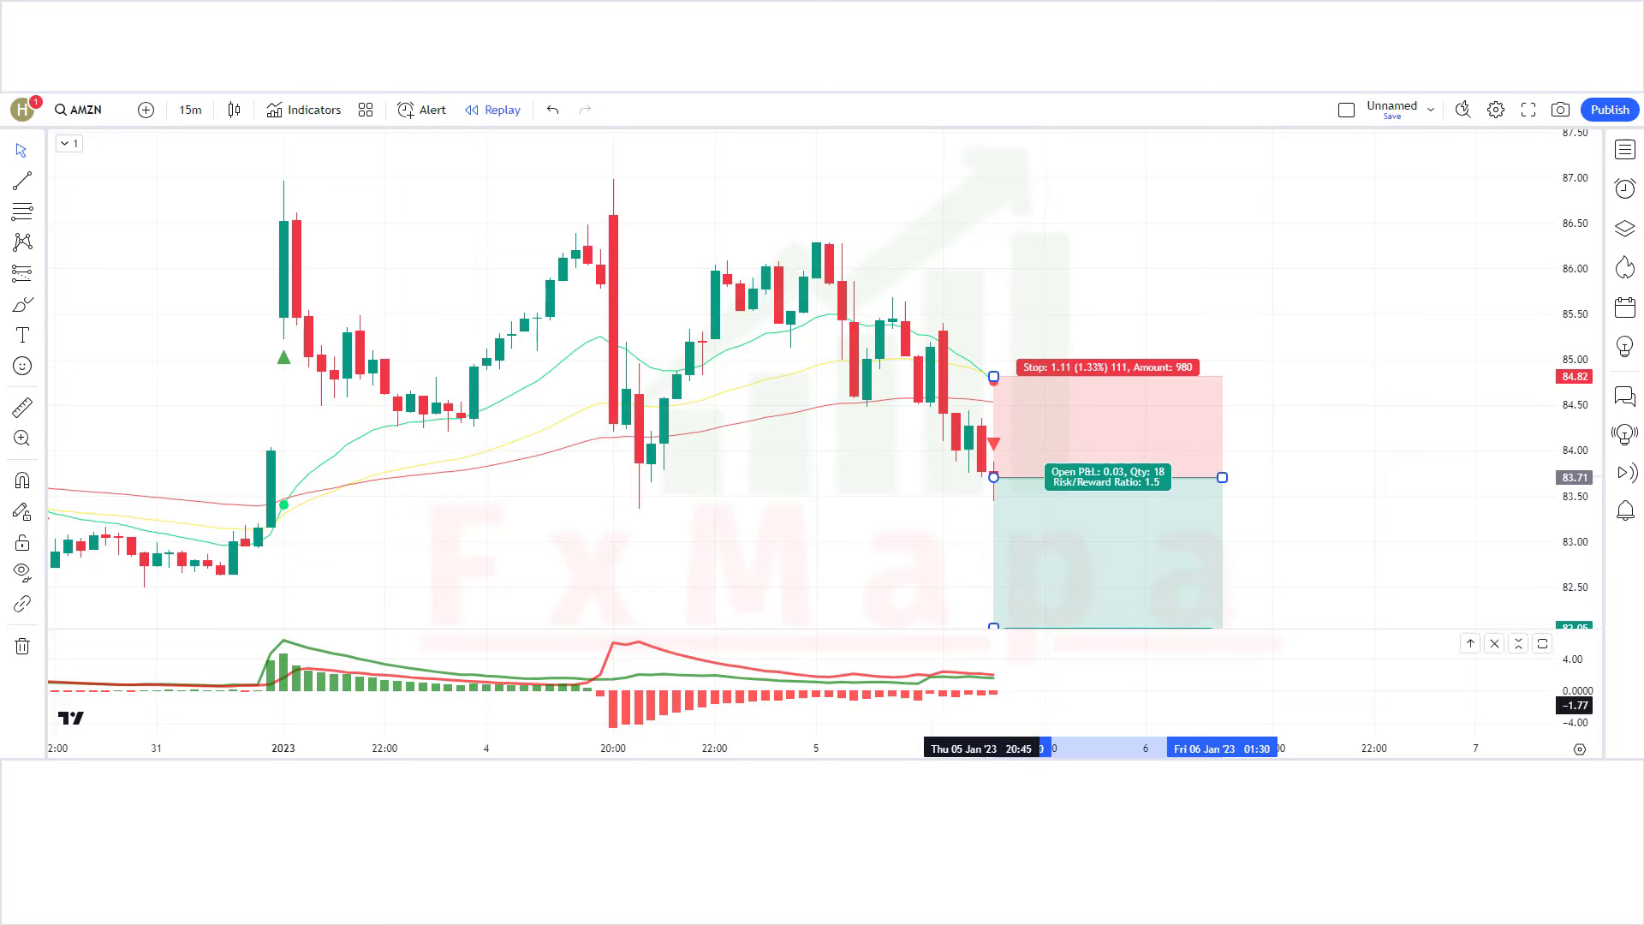
click(1460, 525)
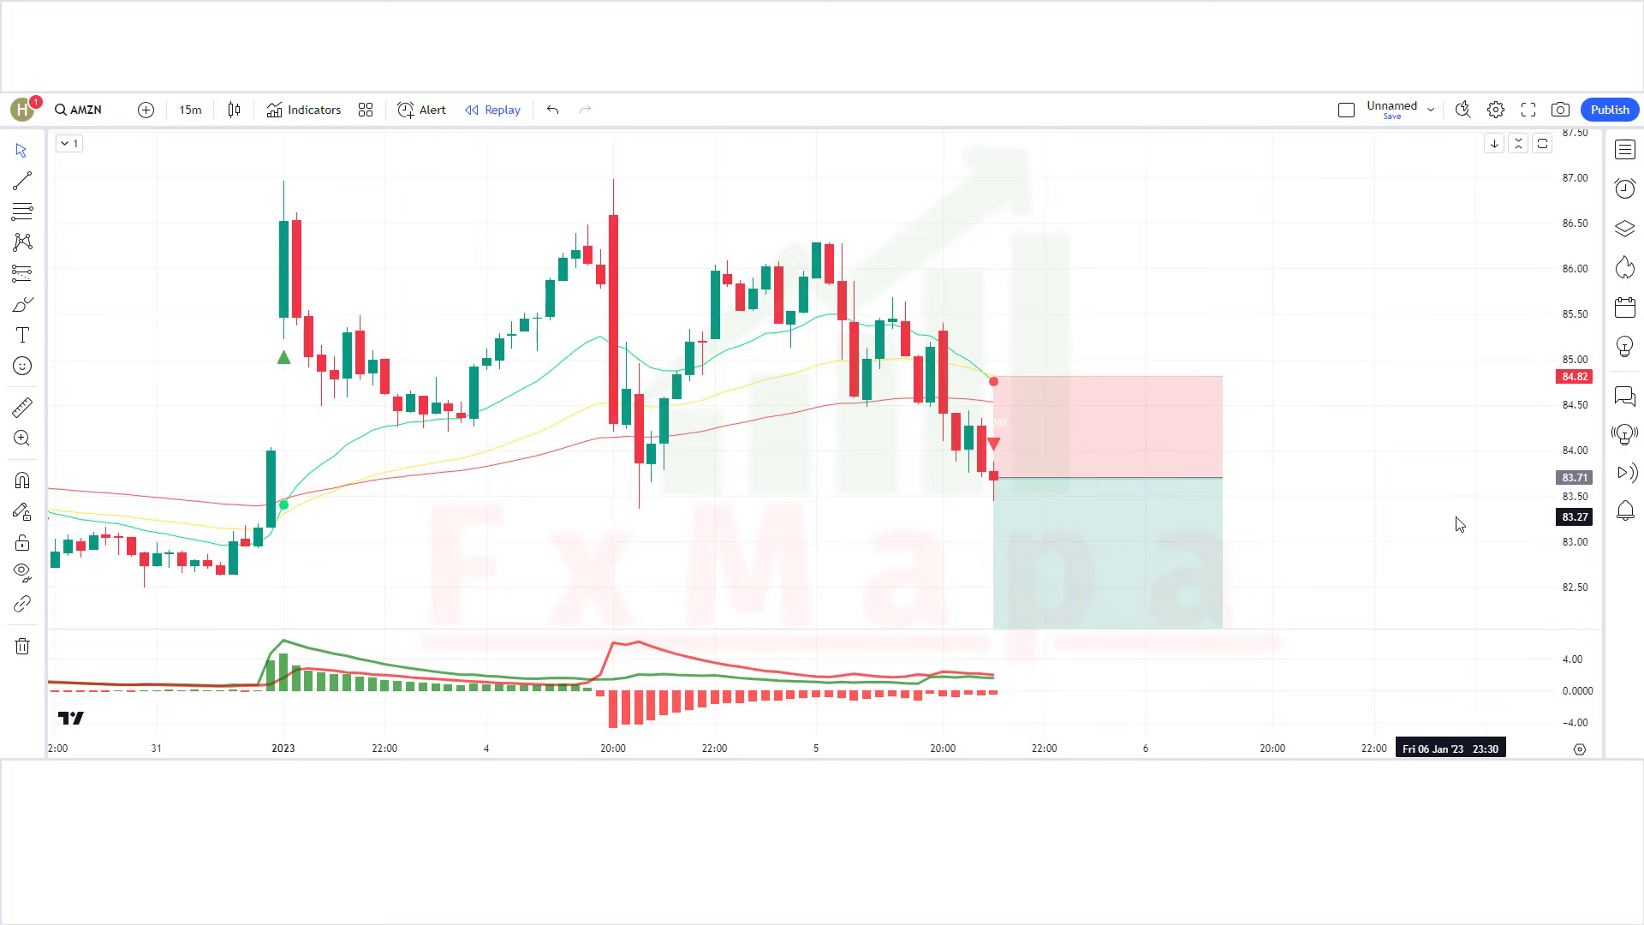
Advance the replay and stretch the new short position across the later candles.
key(shift+Right)
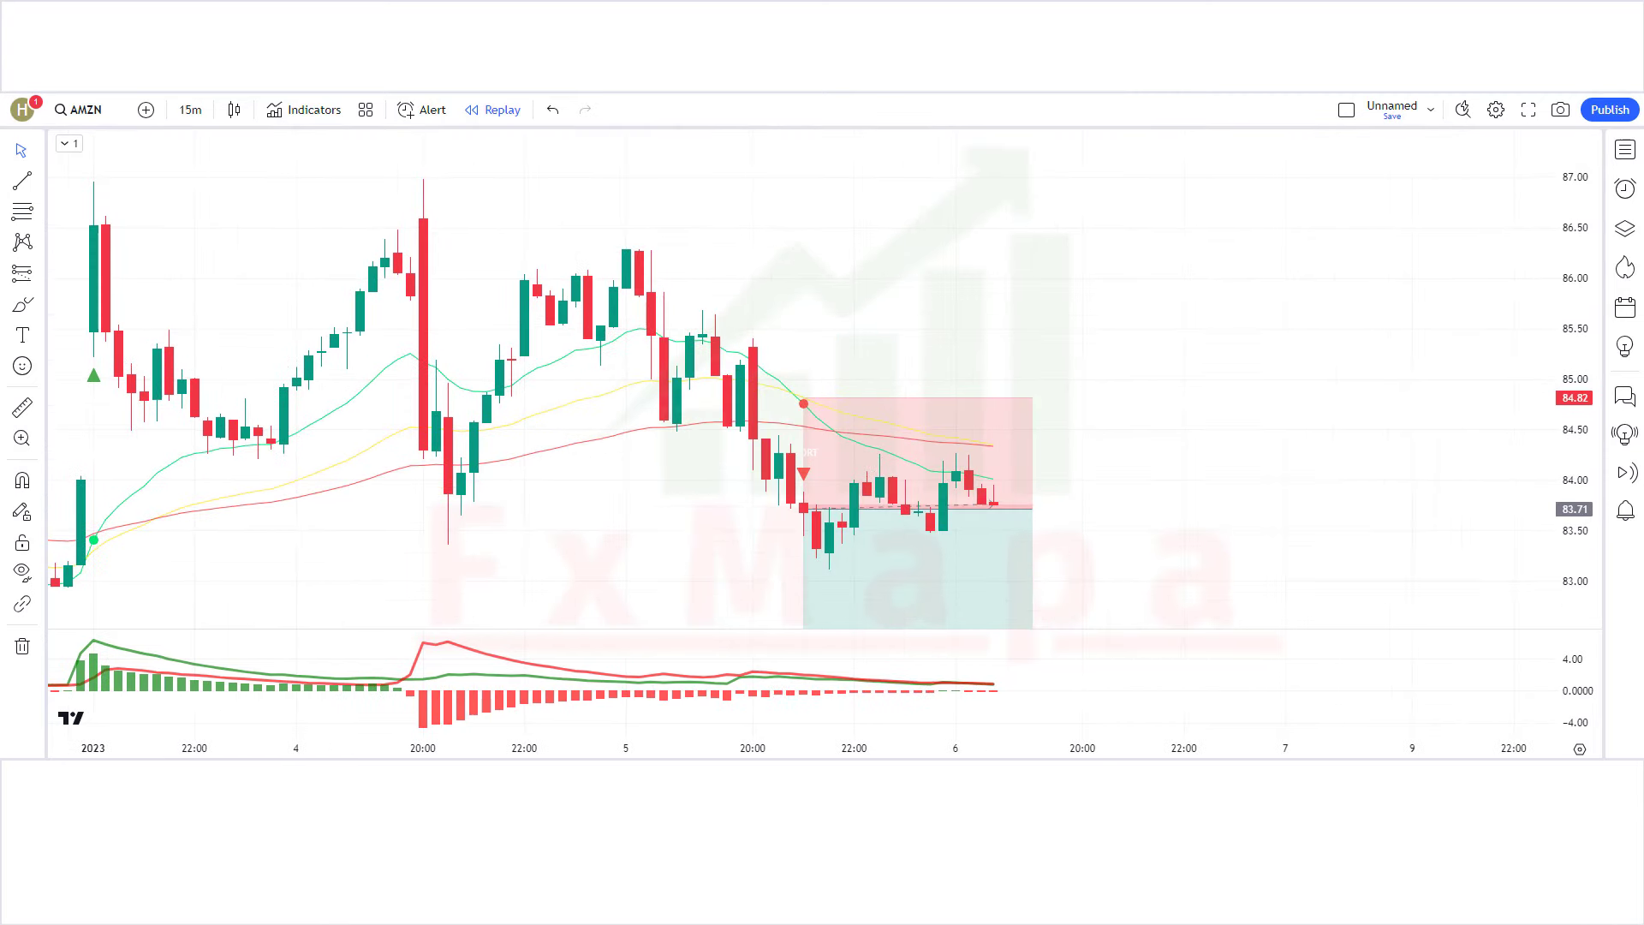
click(993, 524)
drag(994, 524, 1349, 524)
click(1373, 529)
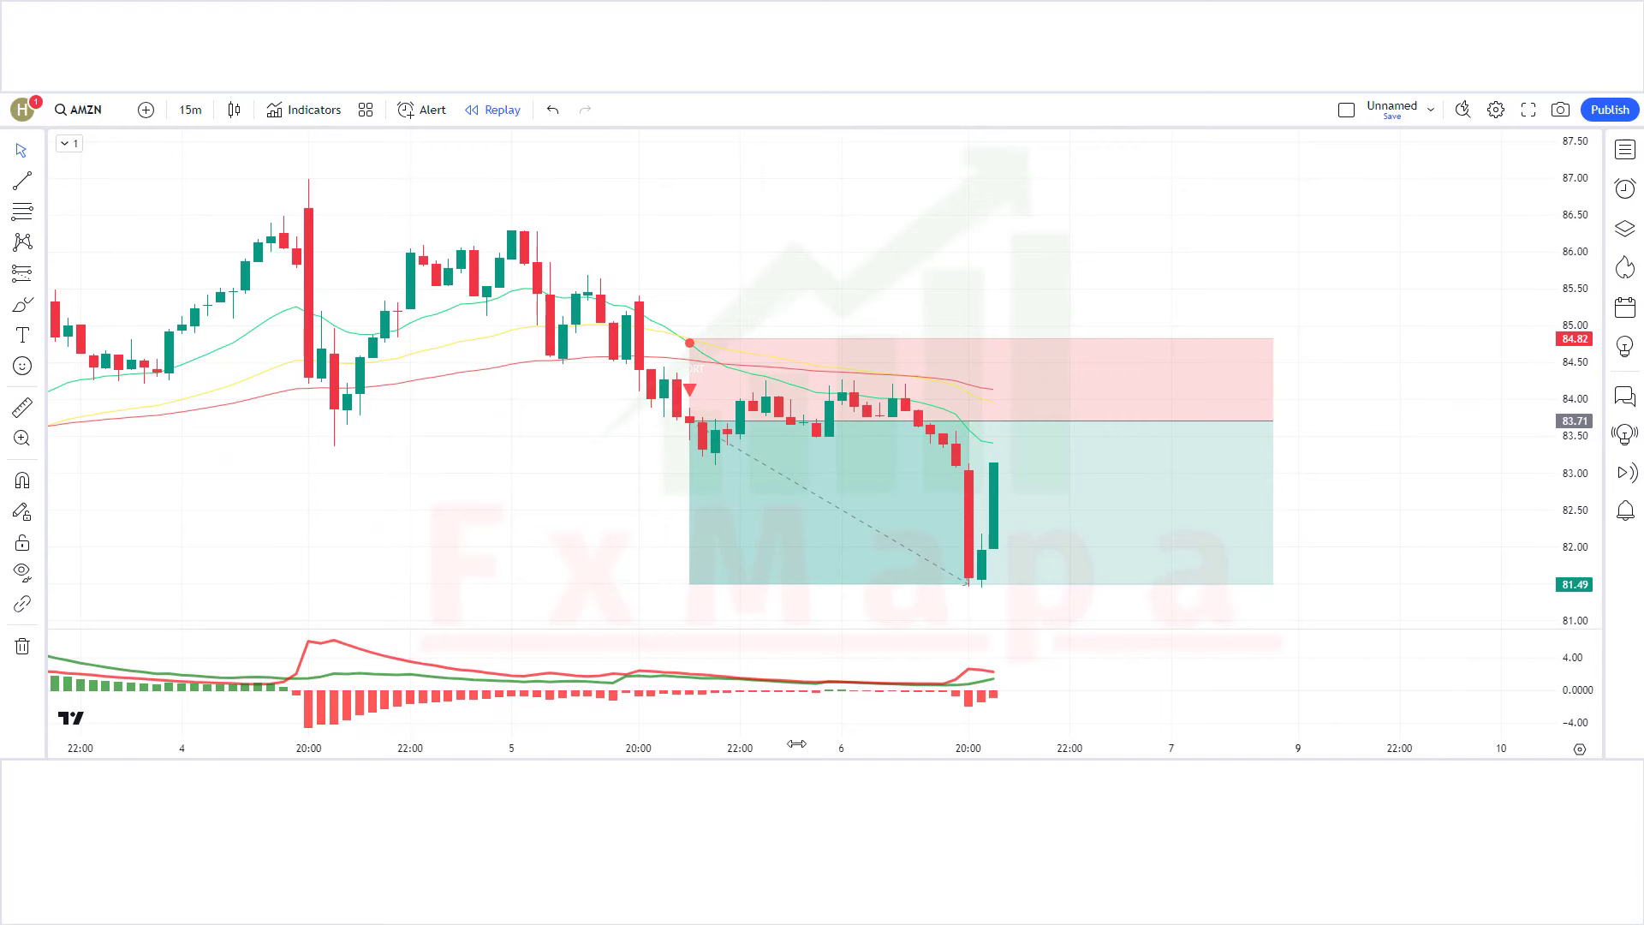
Shorten the first short position so it ends at the candle hitting its 81.49 target.
click(1160, 485)
drag(1268, 422, 970, 487)
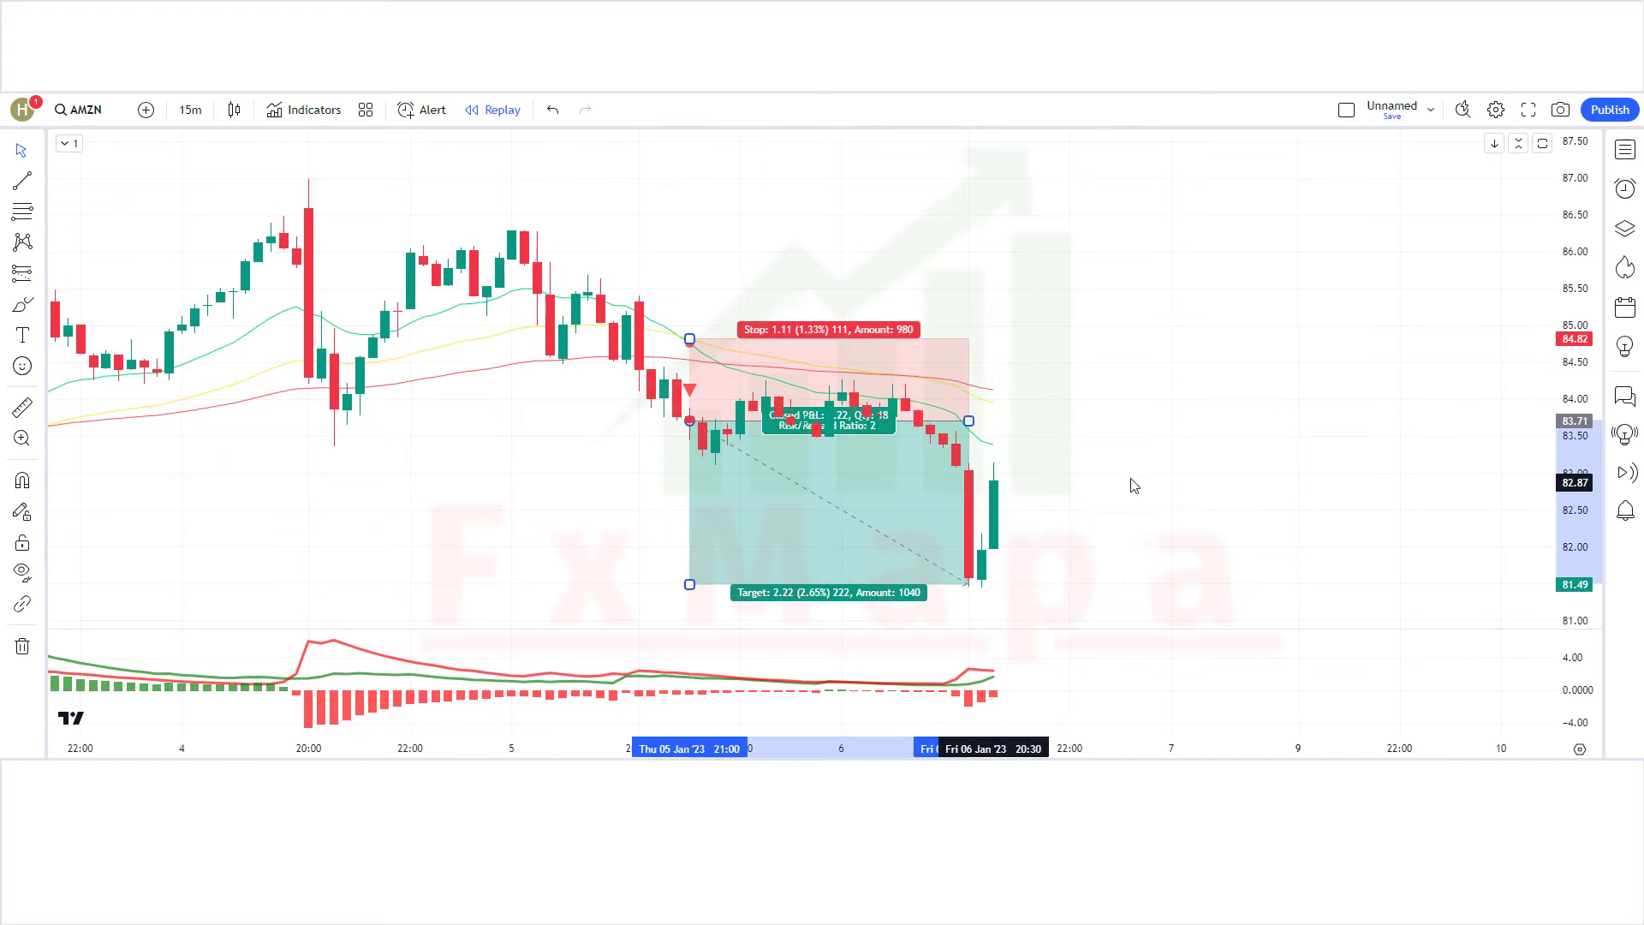
click(1178, 463)
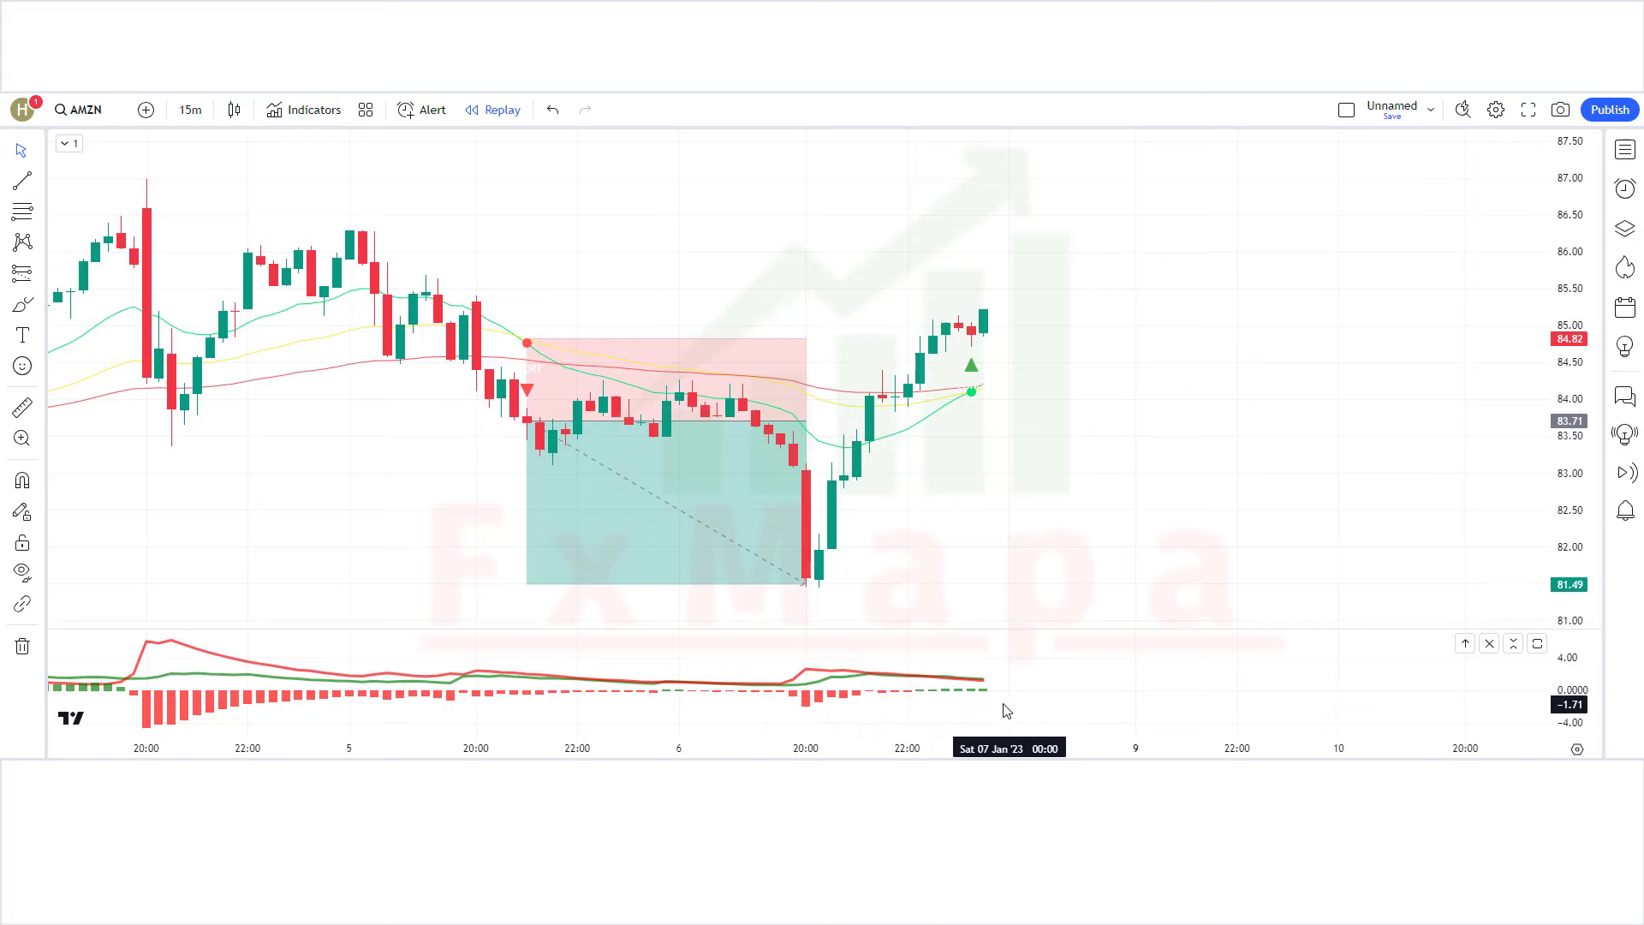
Draw a long position at the latest candle: entry 85.22, stop 84.15, target 87.36.
click(40, 274)
click(111, 295)
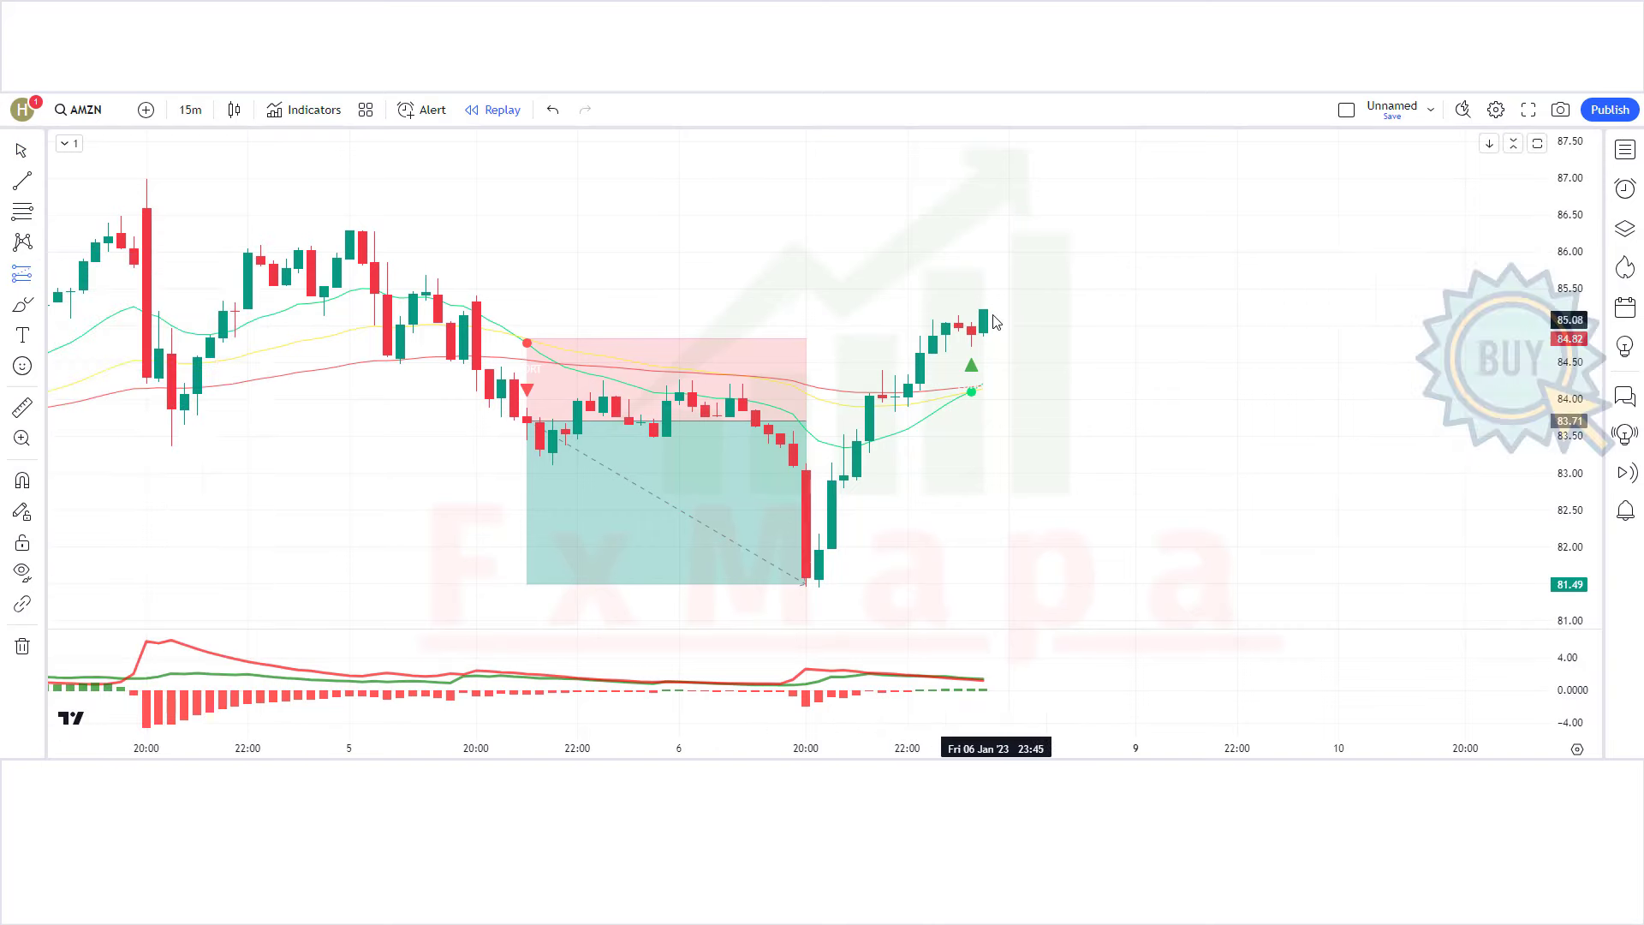
click(985, 313)
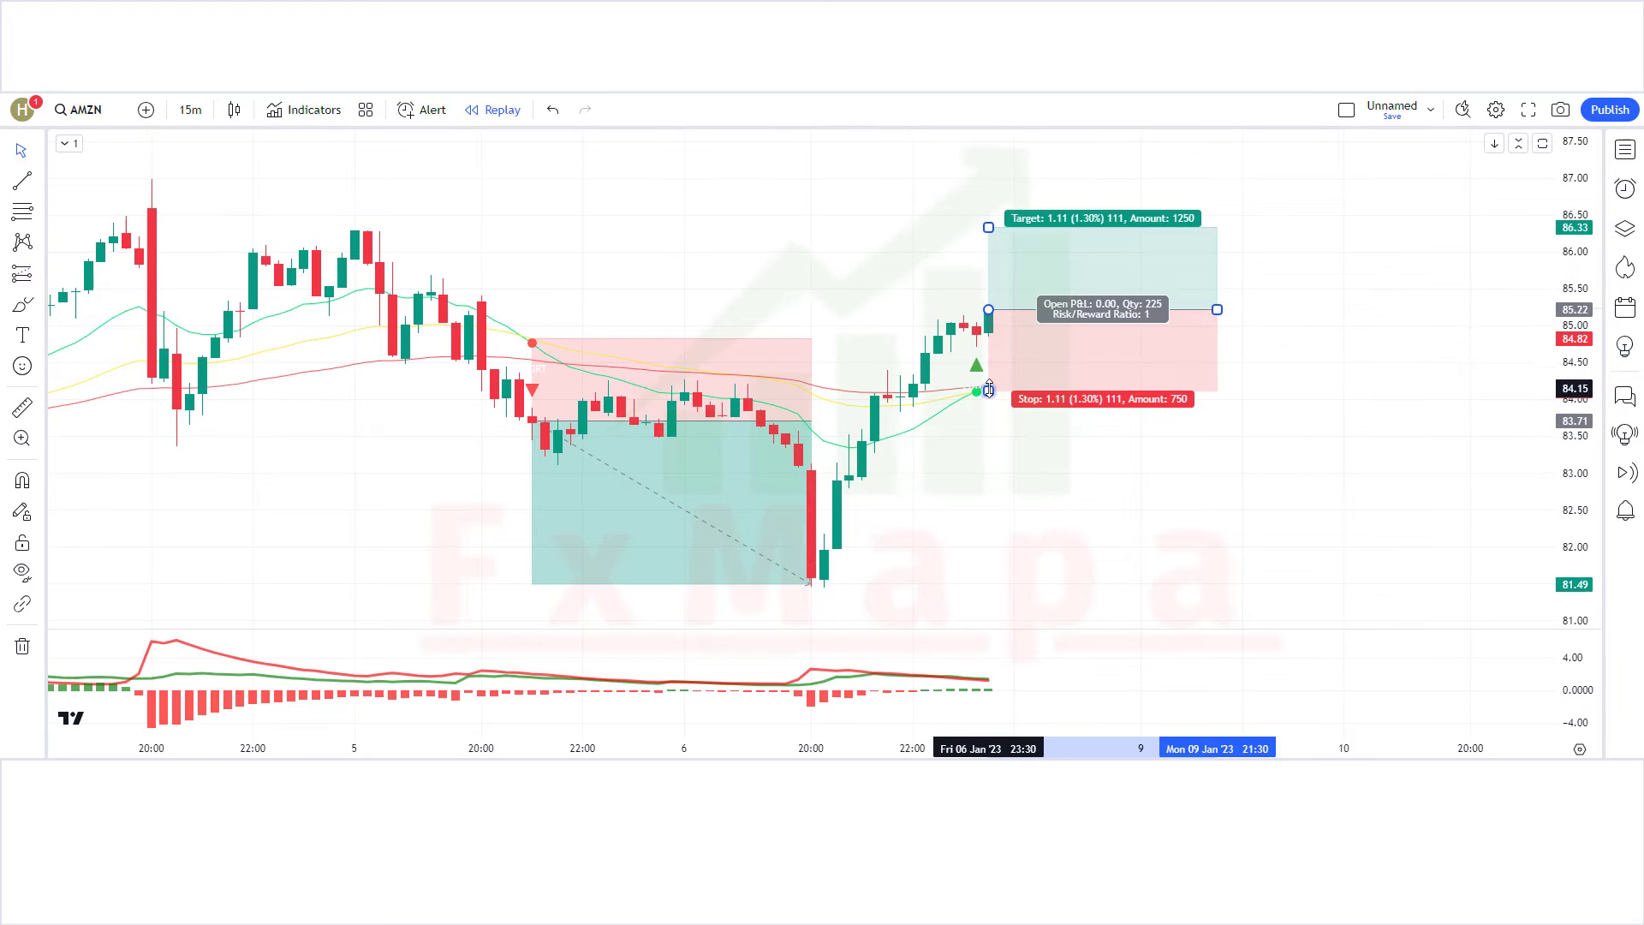
drag(989, 390, 989, 387)
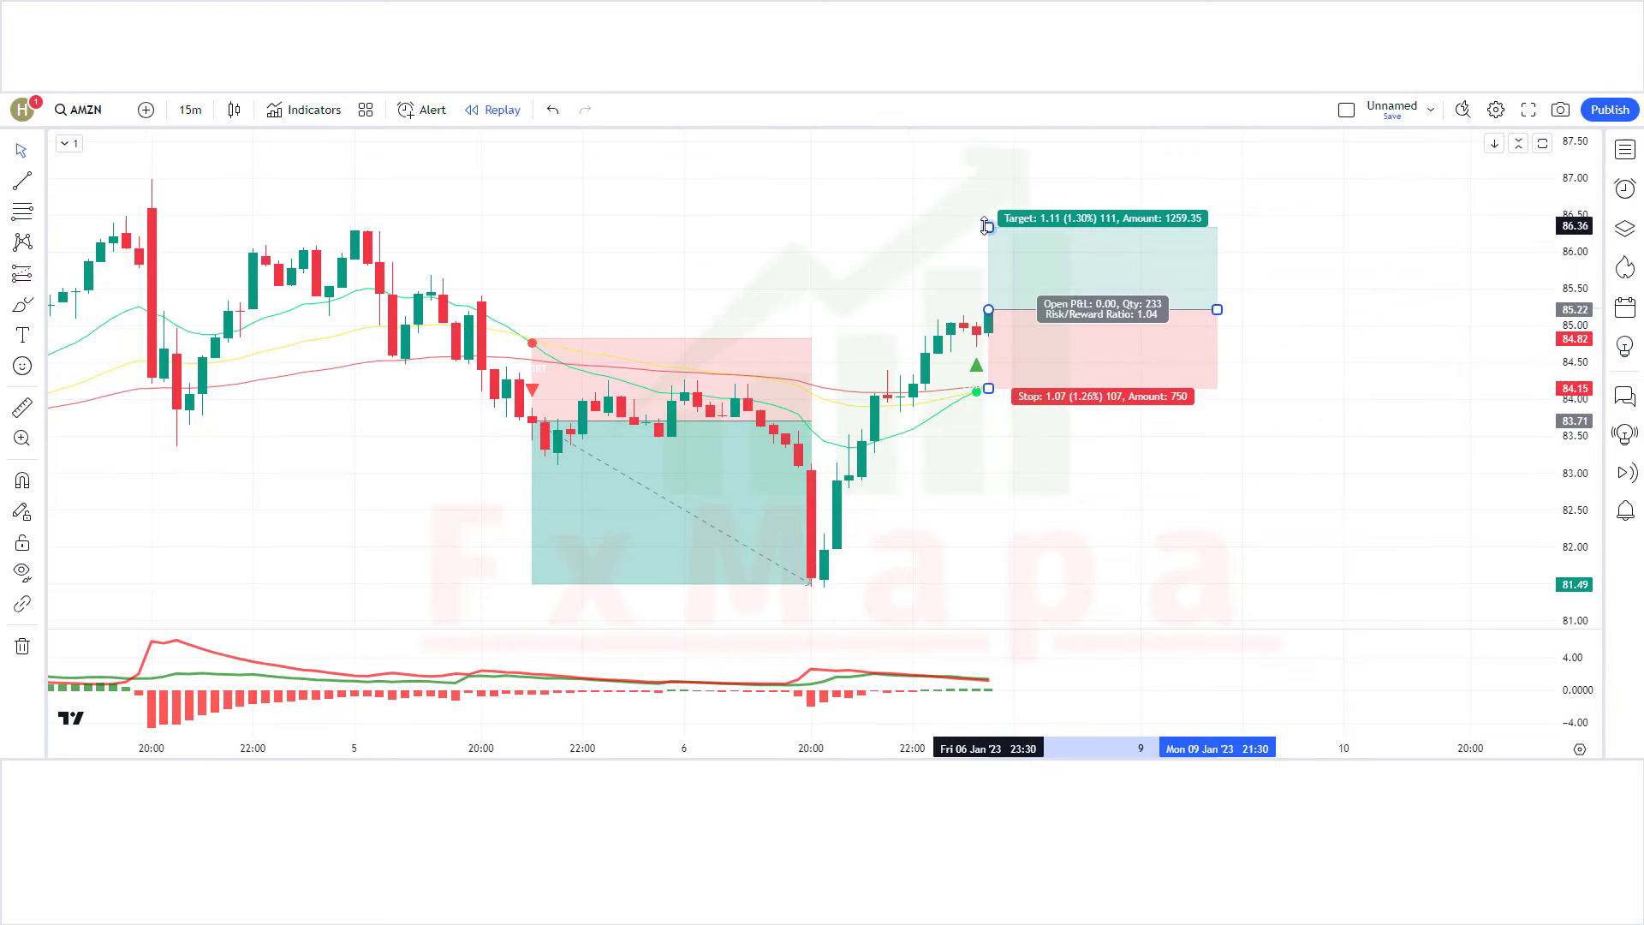
drag(987, 226, 989, 155)
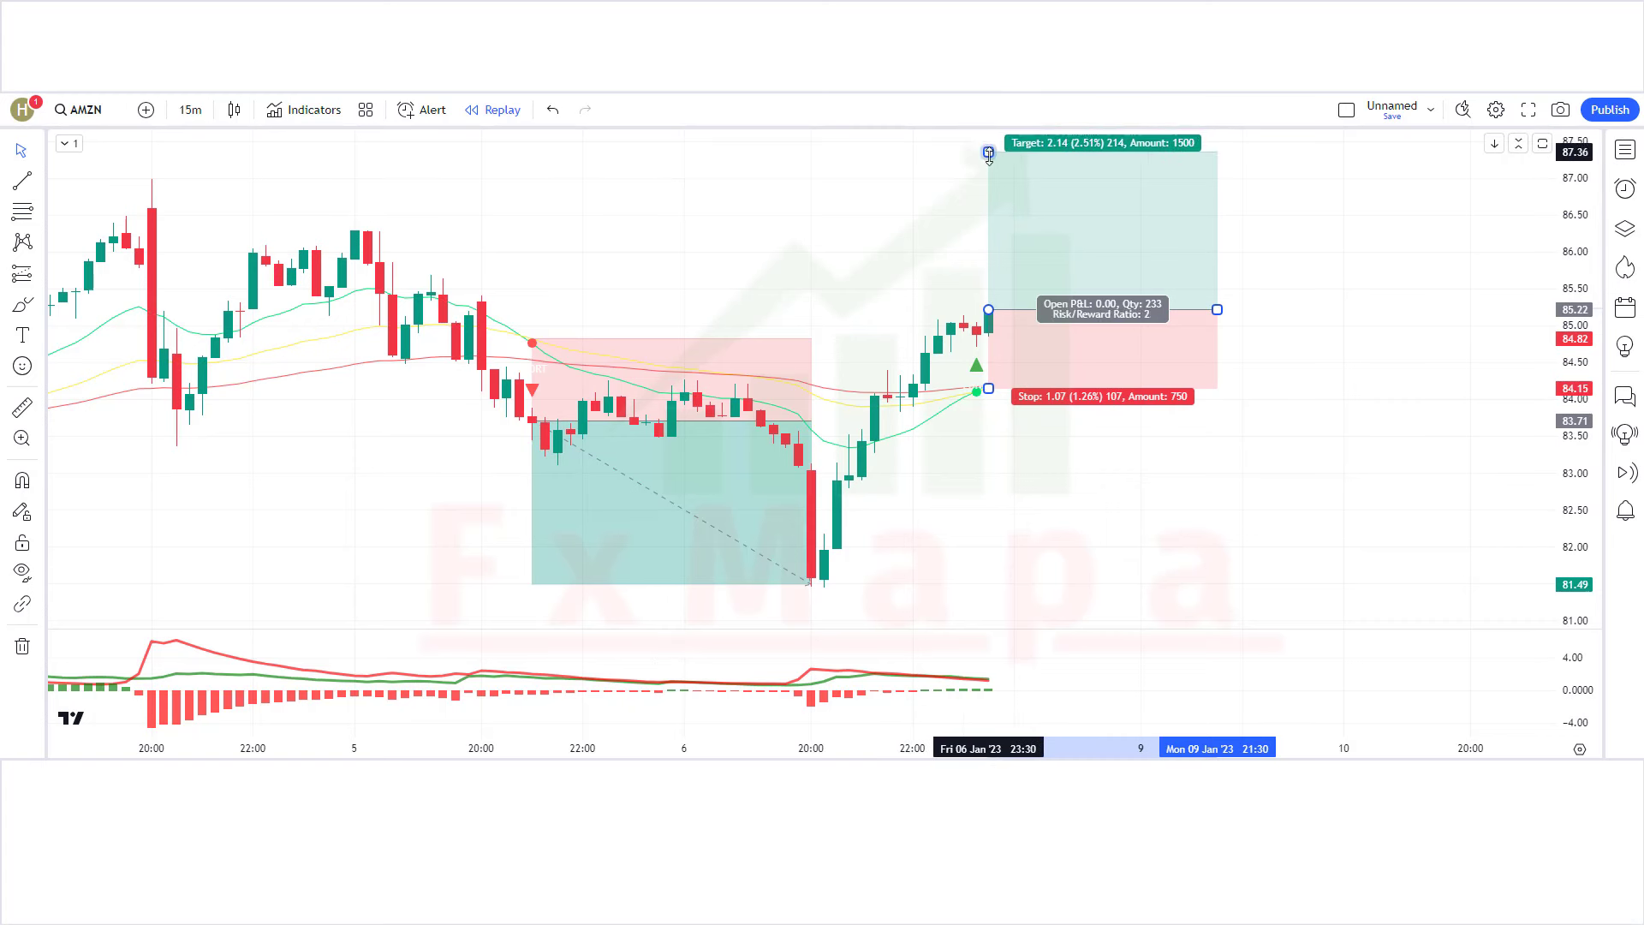
click(1340, 367)
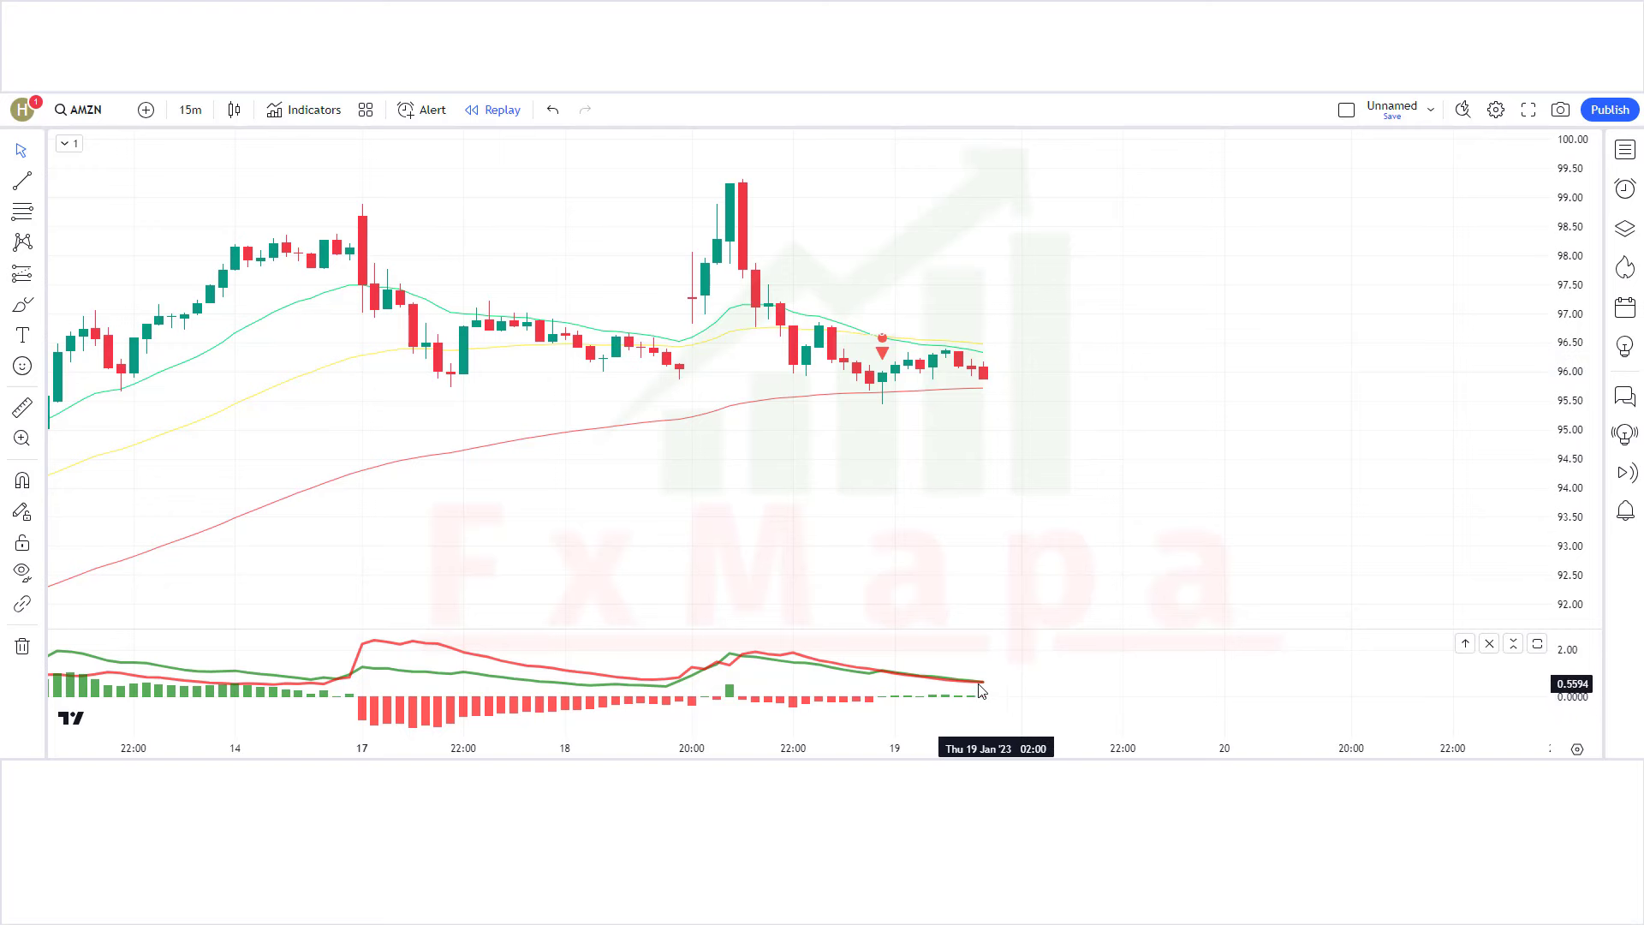
Place a short position at the sell signal: entry 95.87, stop 96.47, target 94.64.
click(39, 273)
click(117, 331)
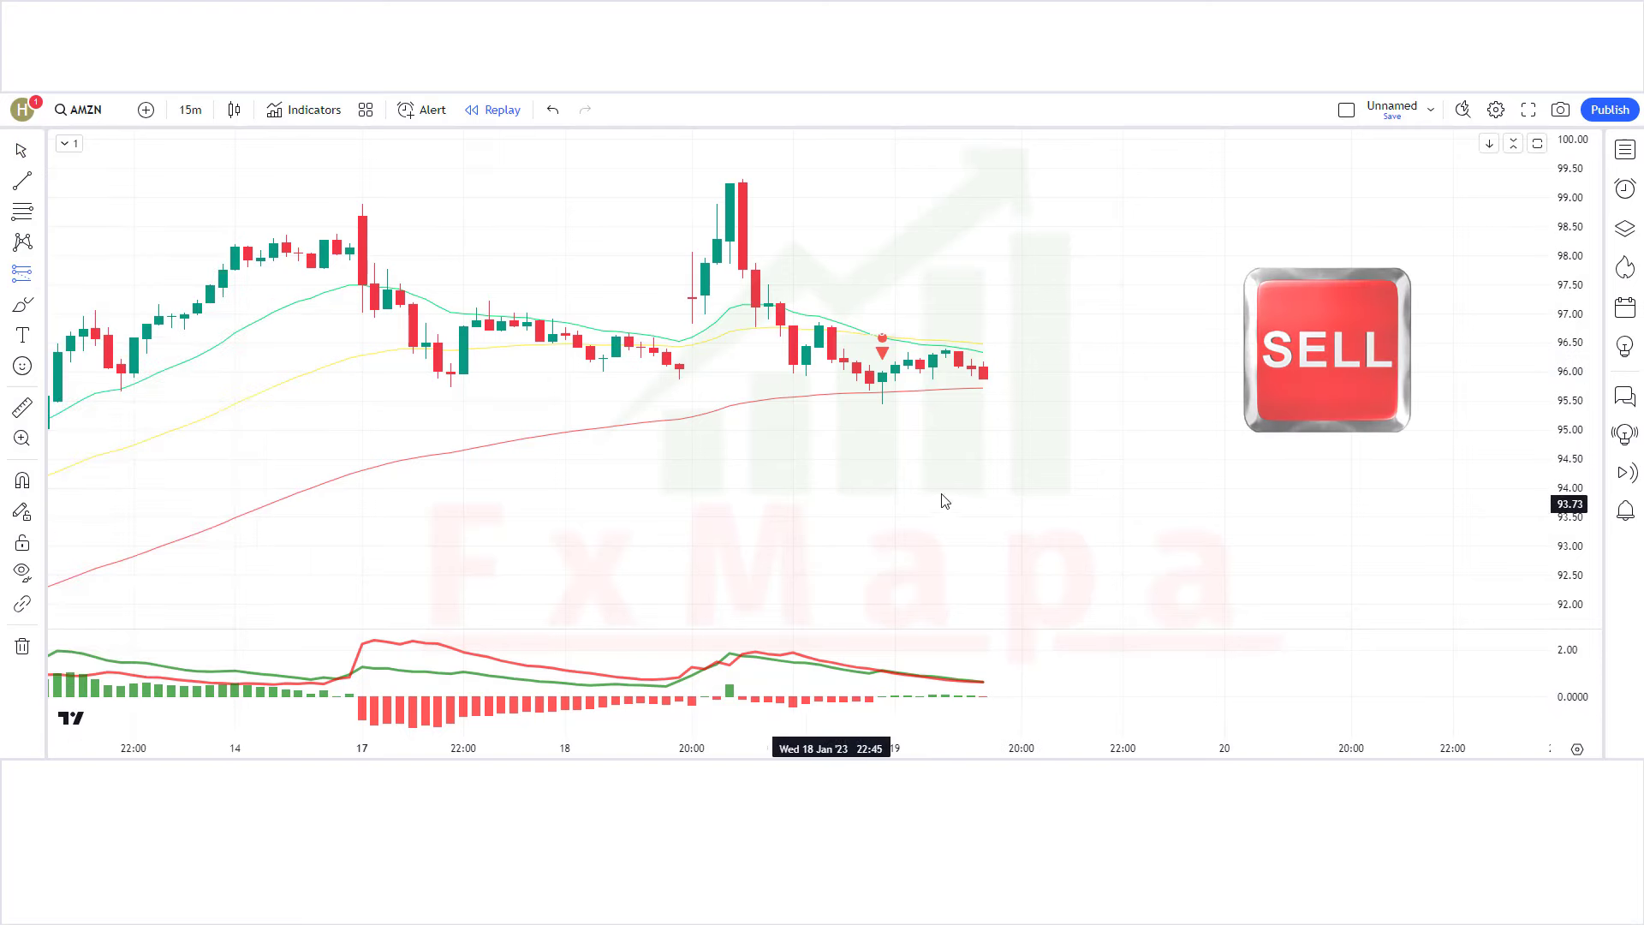
click(988, 379)
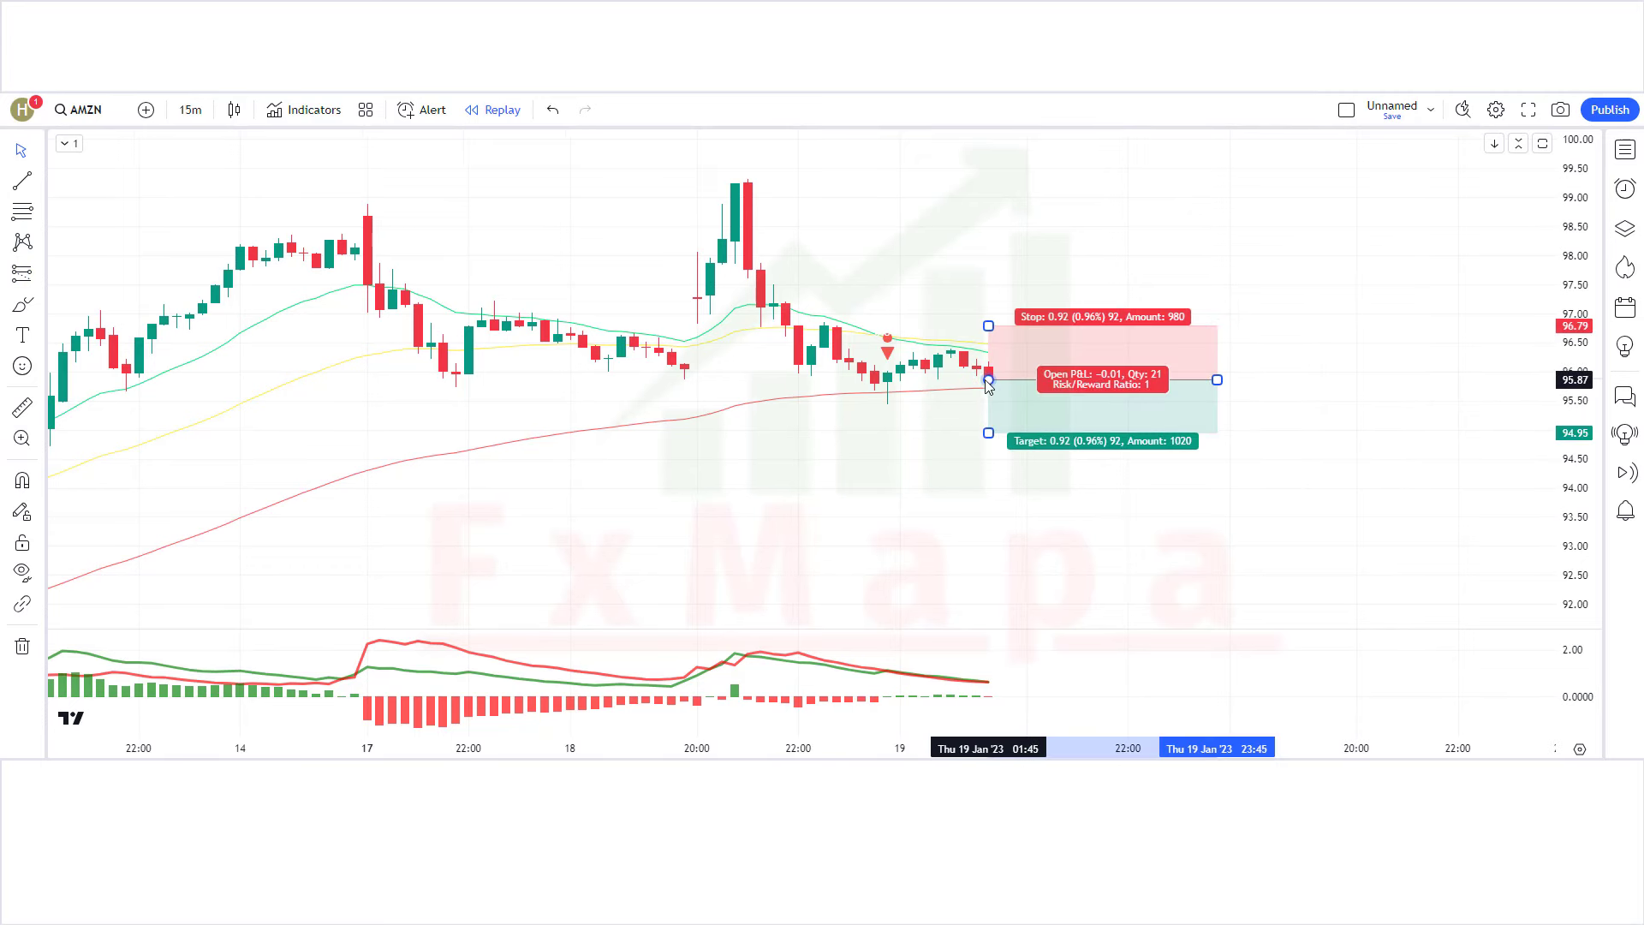
drag(1006, 342, 1019, 346)
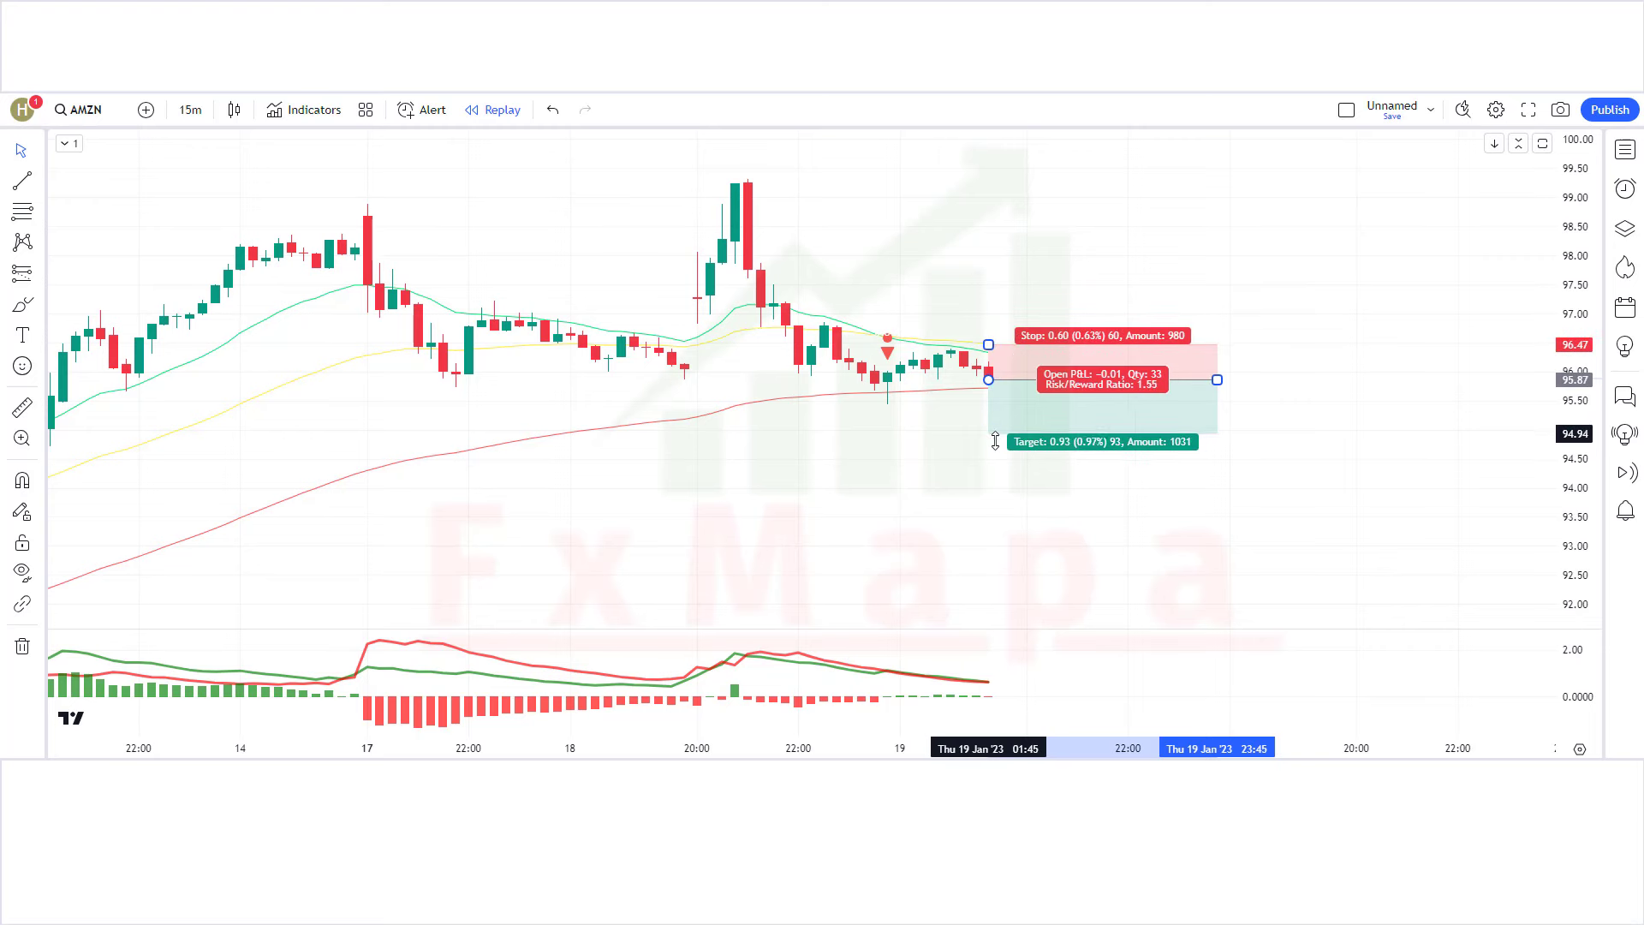
drag(995, 440, 997, 453)
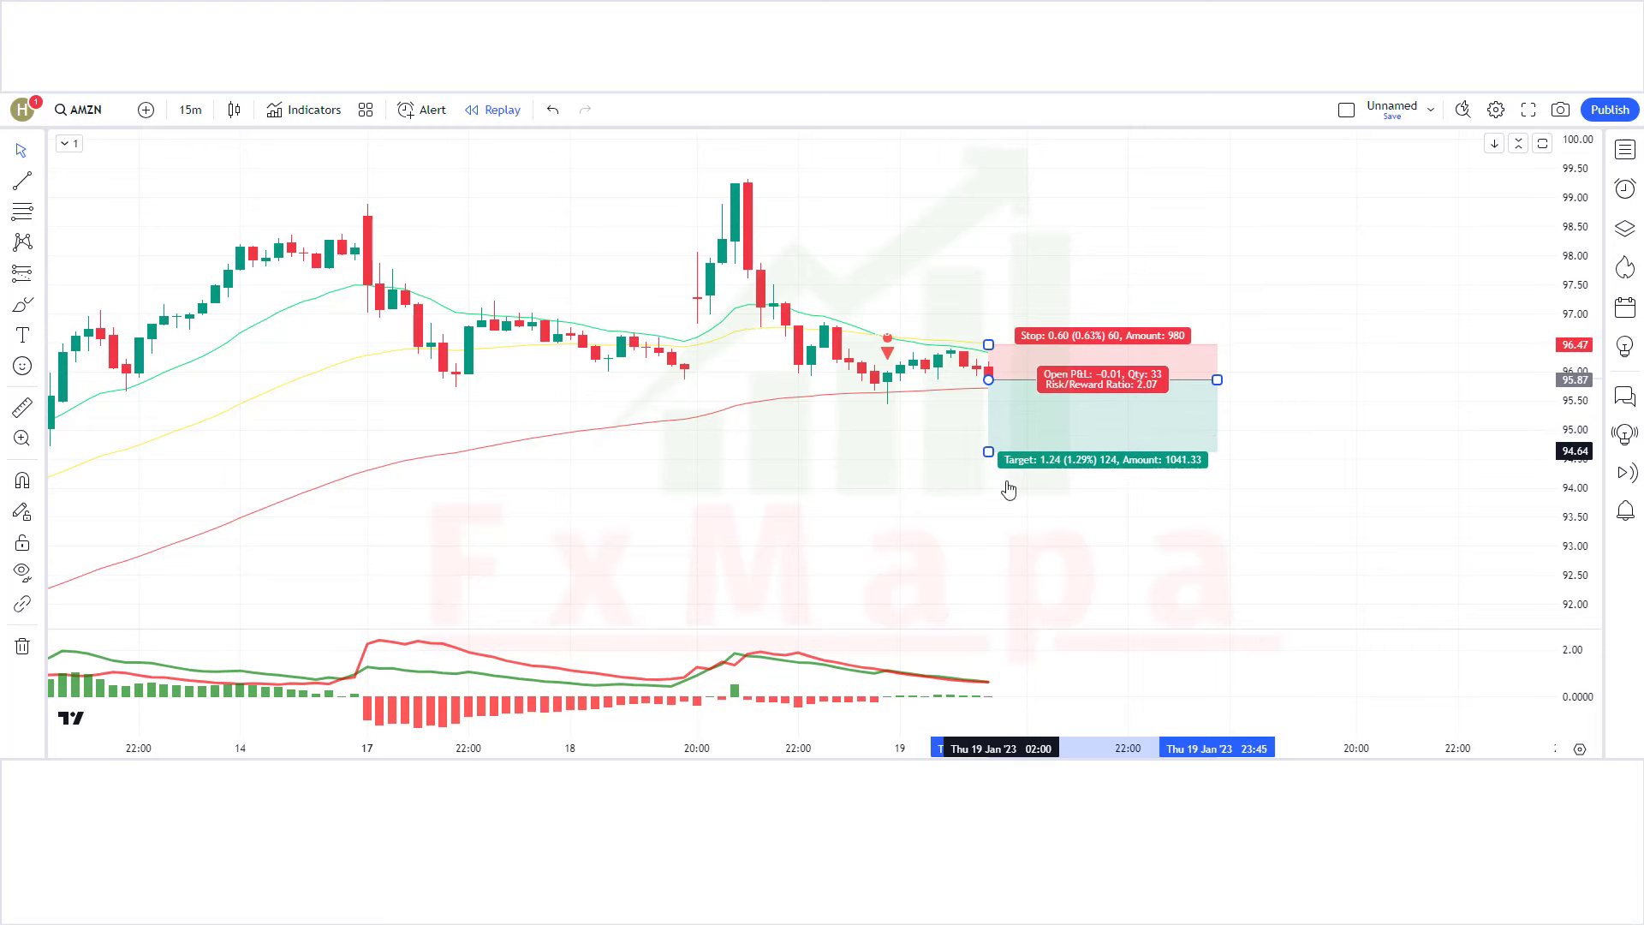
click(1008, 489)
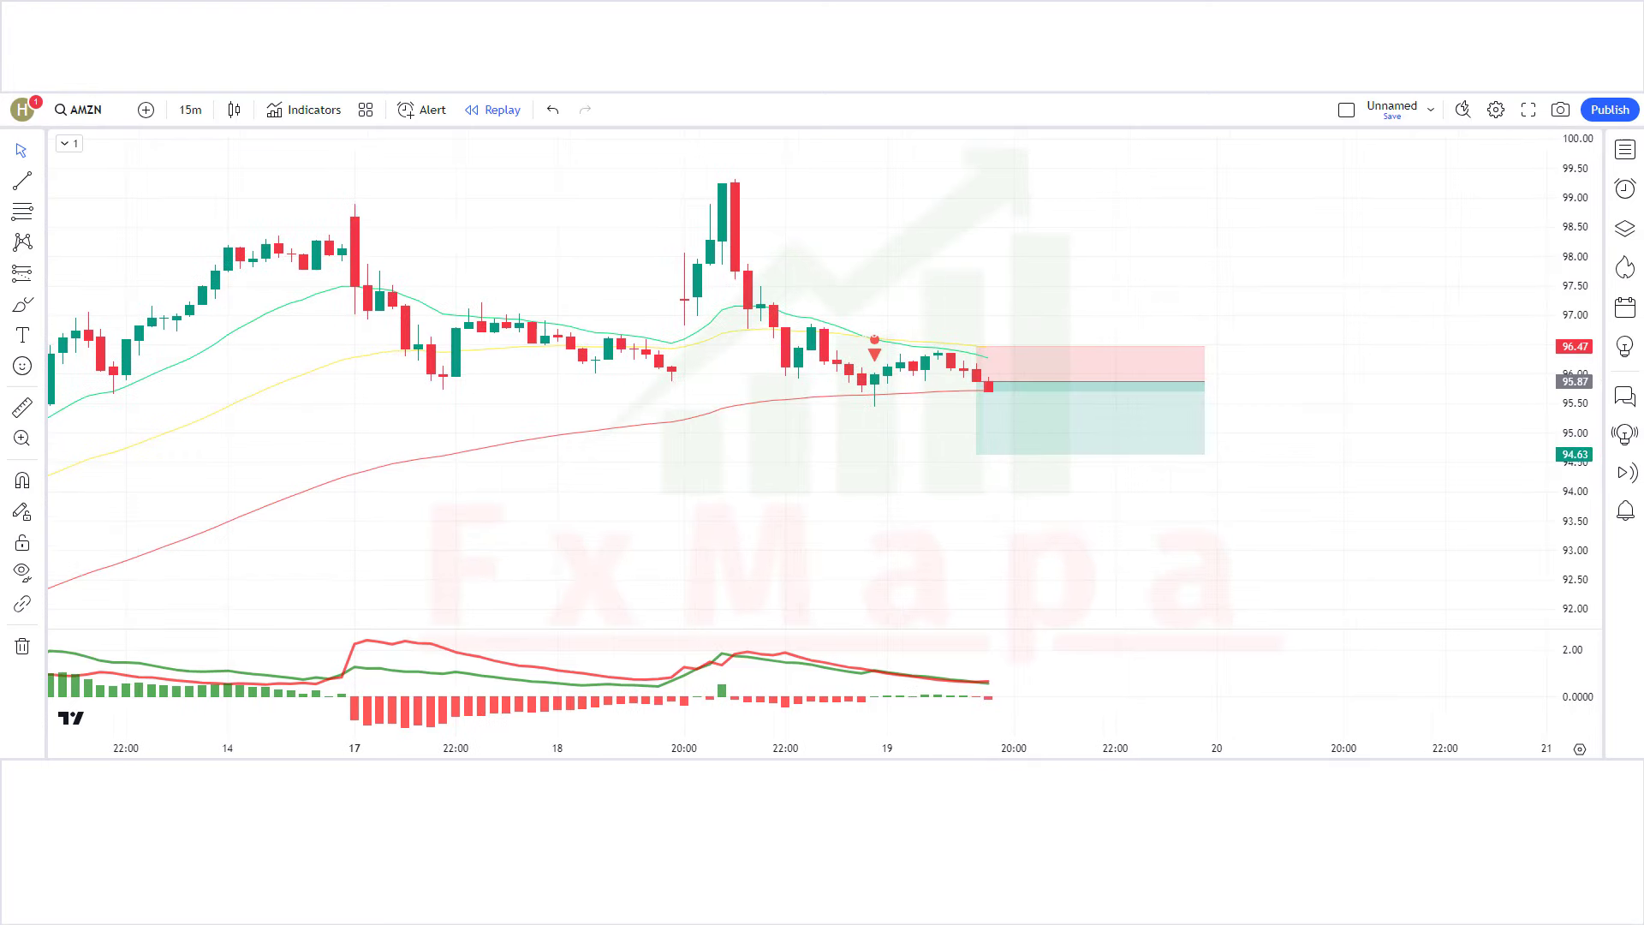
Shorten that short position to end where price hit its 94.64 target.
click(1079, 456)
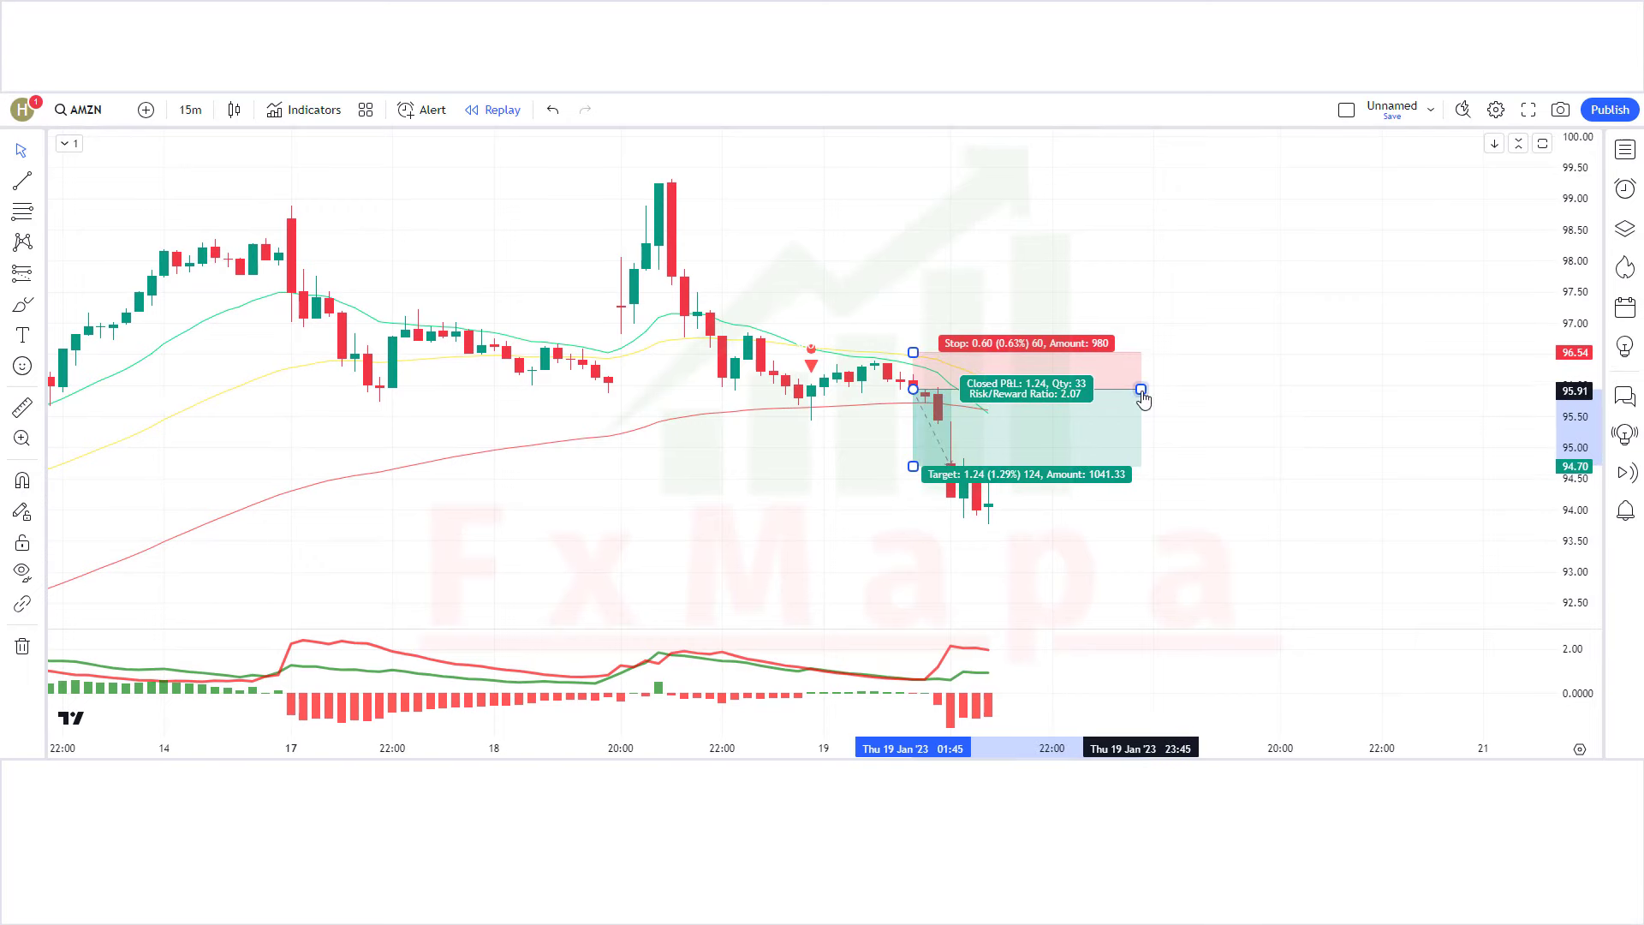
drag(1140, 393, 938, 442)
key(Escape)
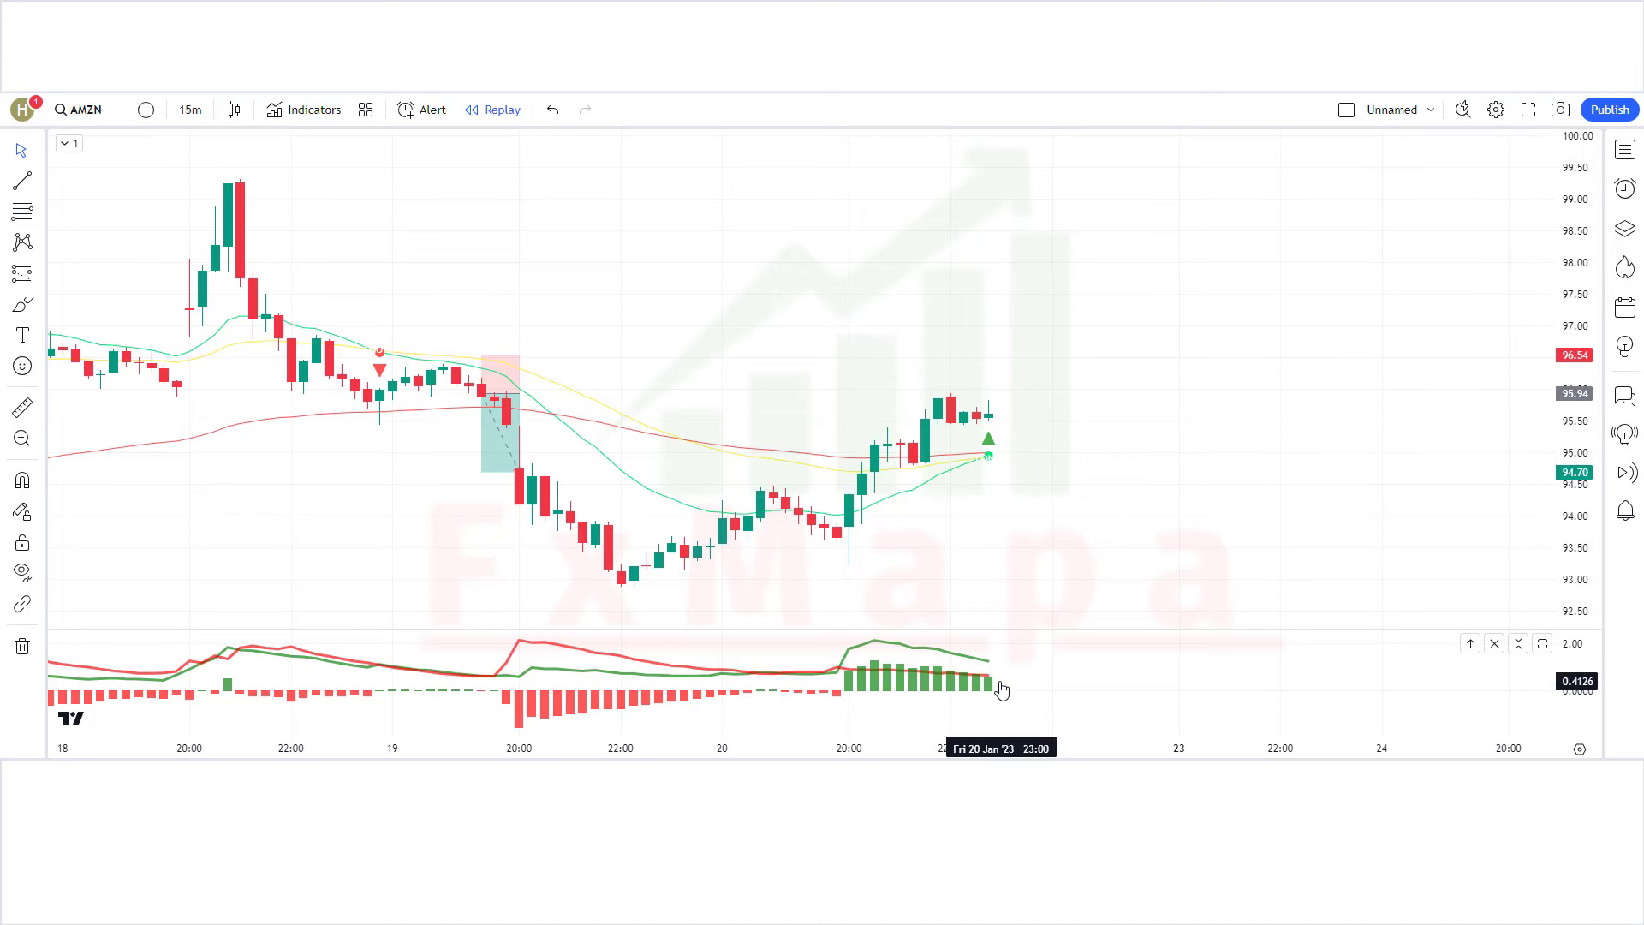
Draw a long position at the 20 January buy signal: entry 95.60, stop 94.96, target 96.89.
click(43, 279)
click(141, 291)
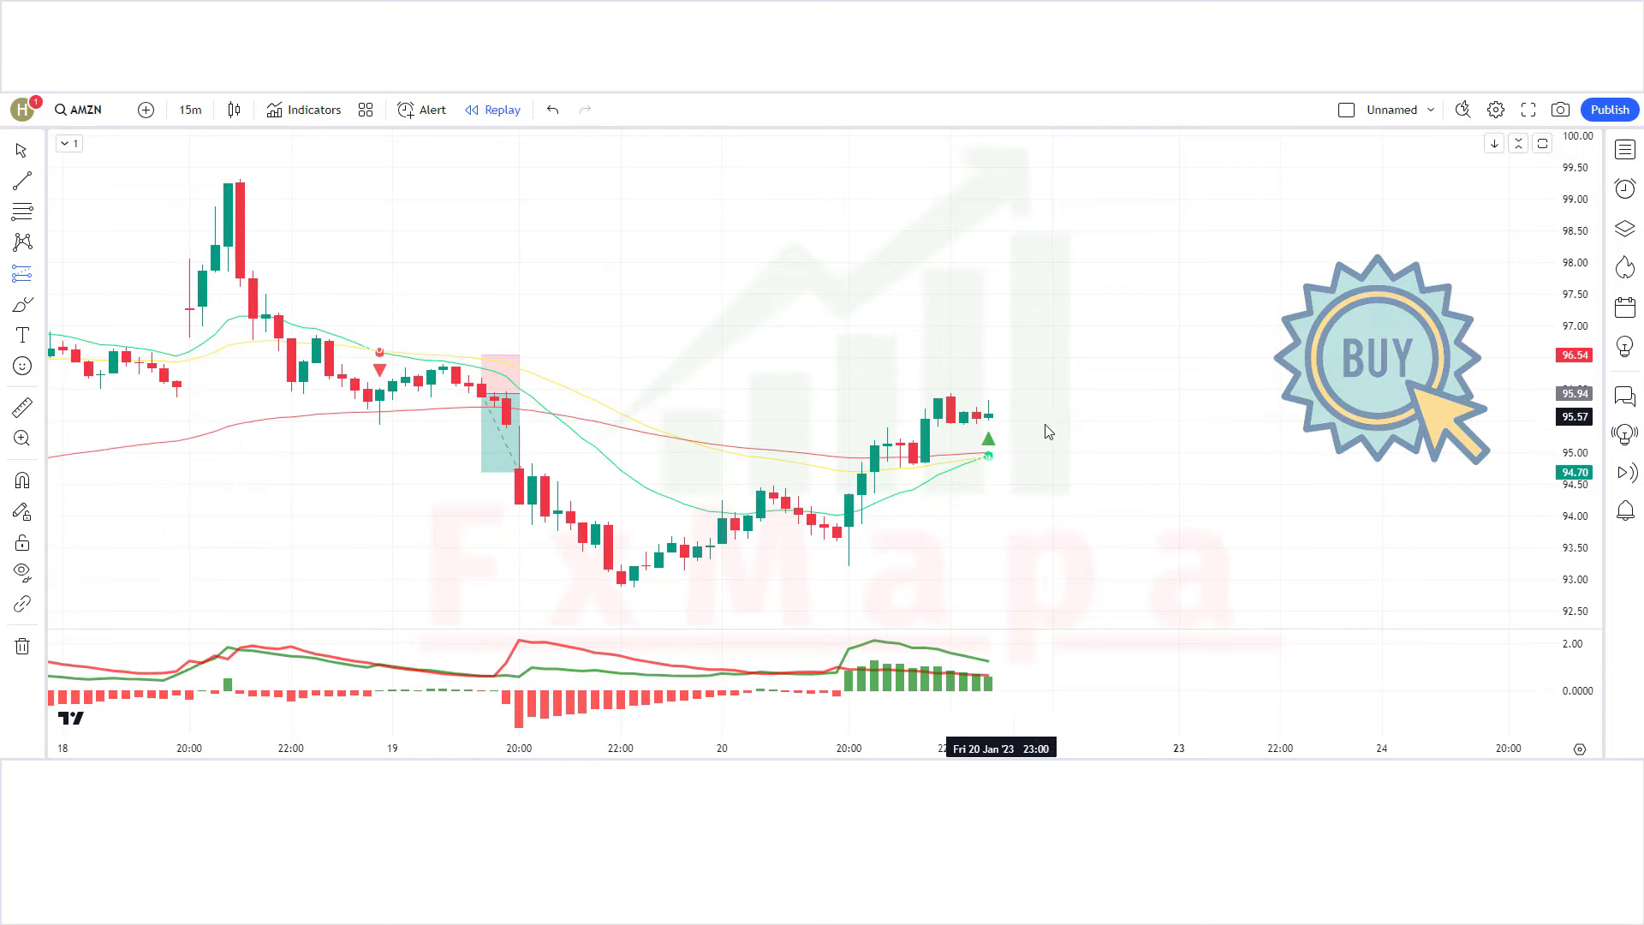
click(989, 416)
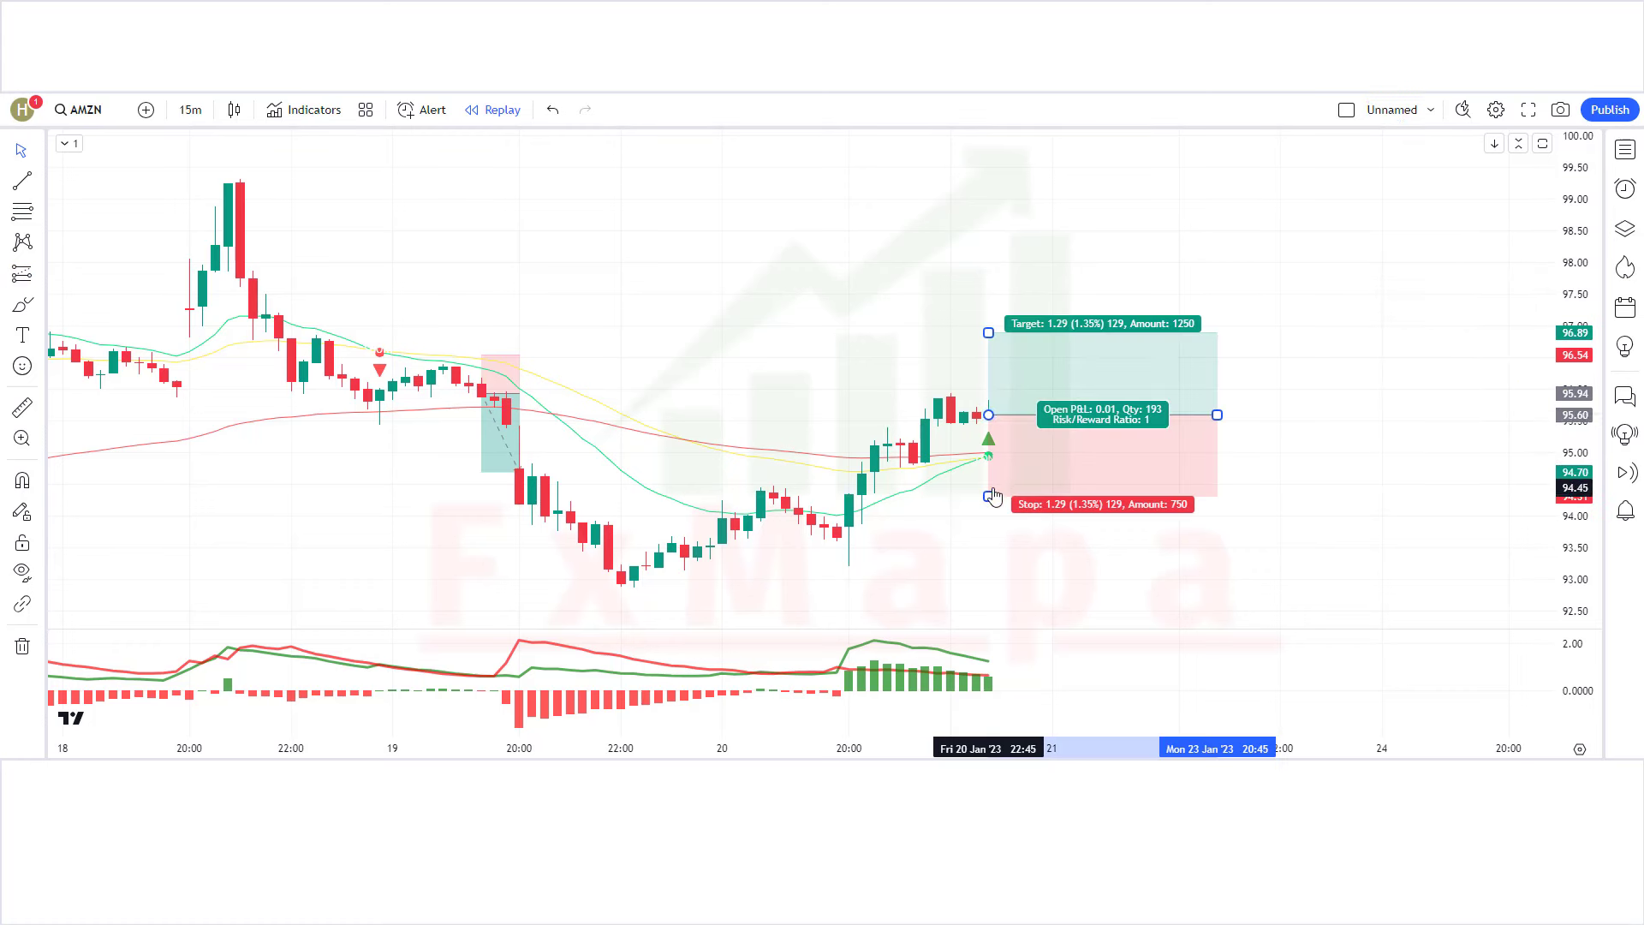
drag(997, 487, 1016, 455)
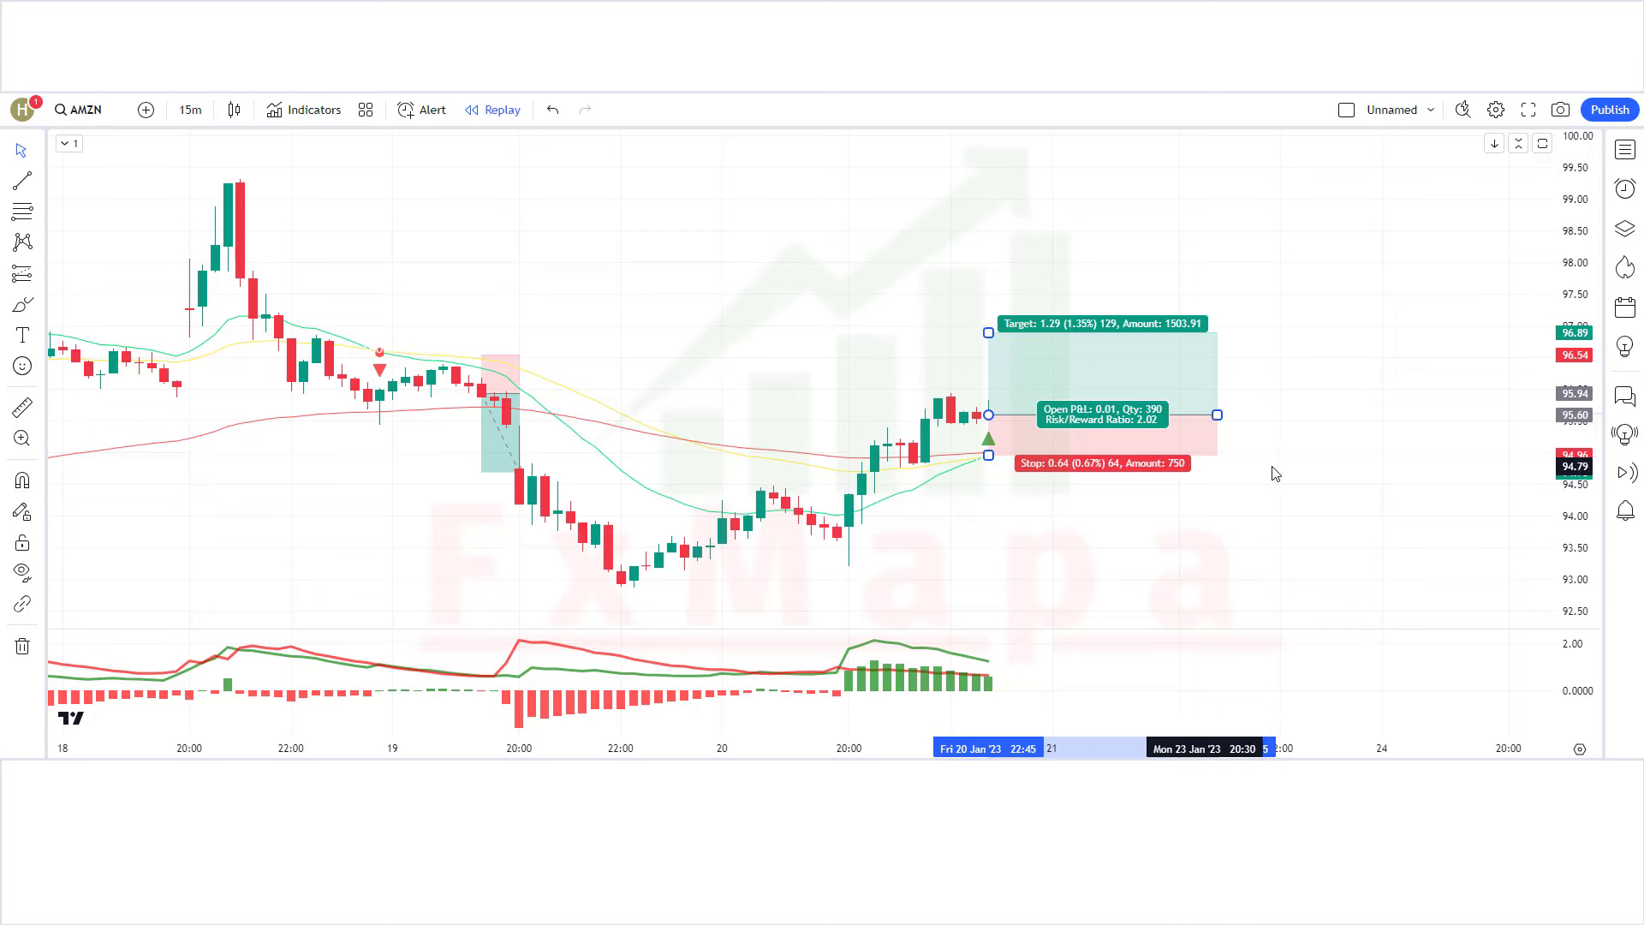
click(1405, 457)
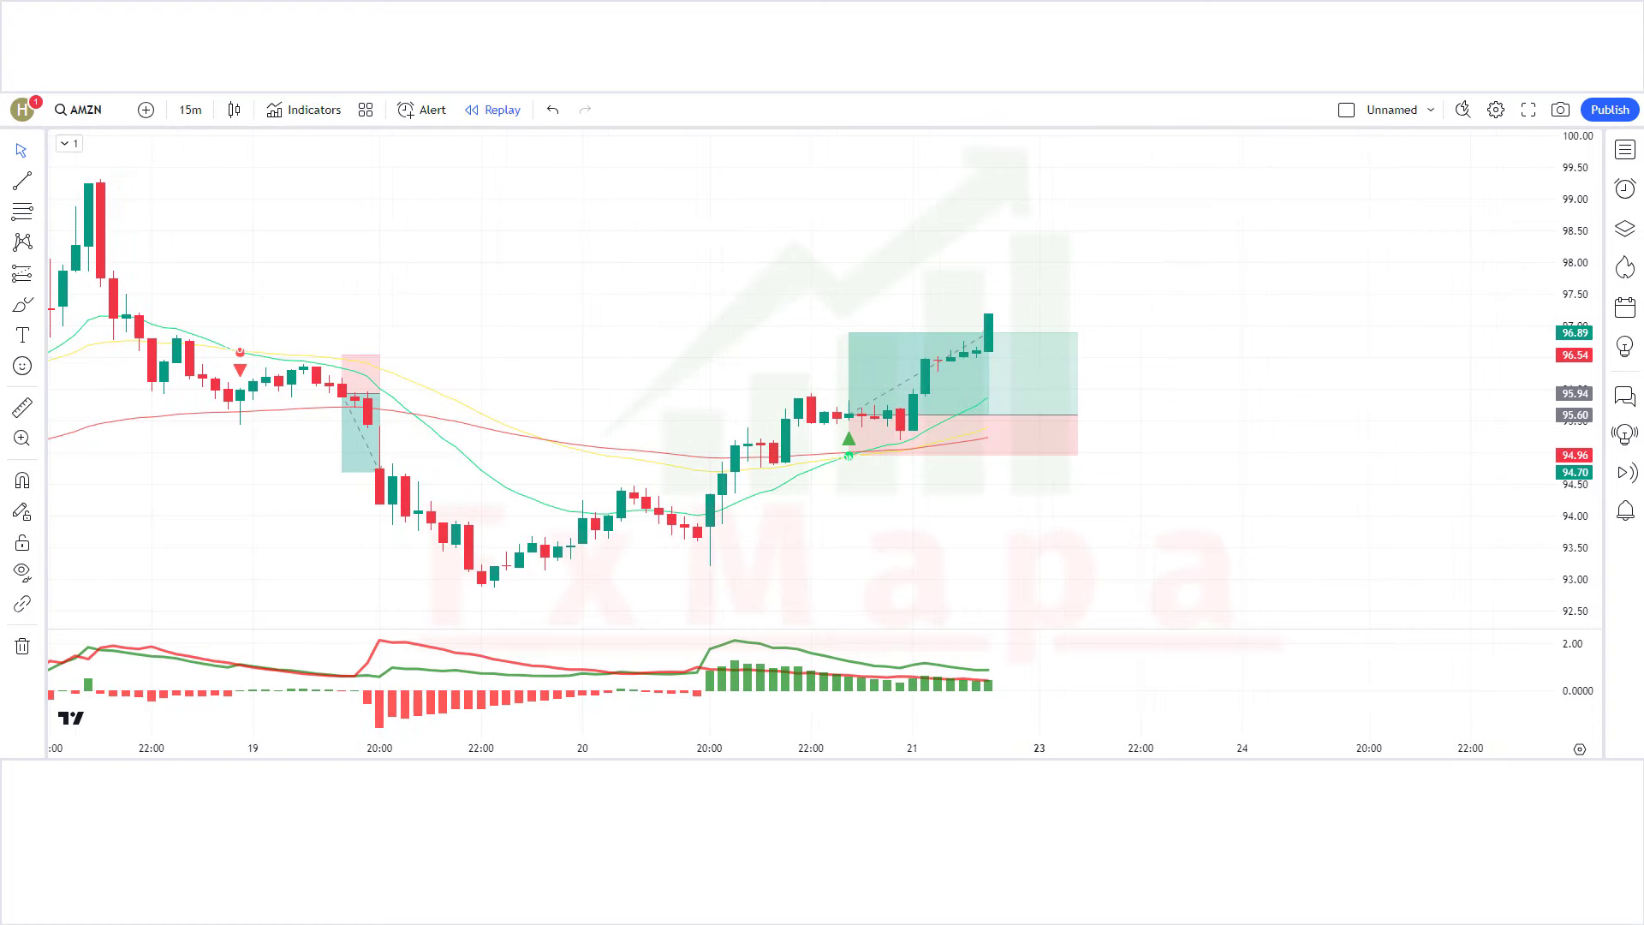
End the 20 January long position at the candle that reached its 96.89 target.
mouse_move(1064, 417)
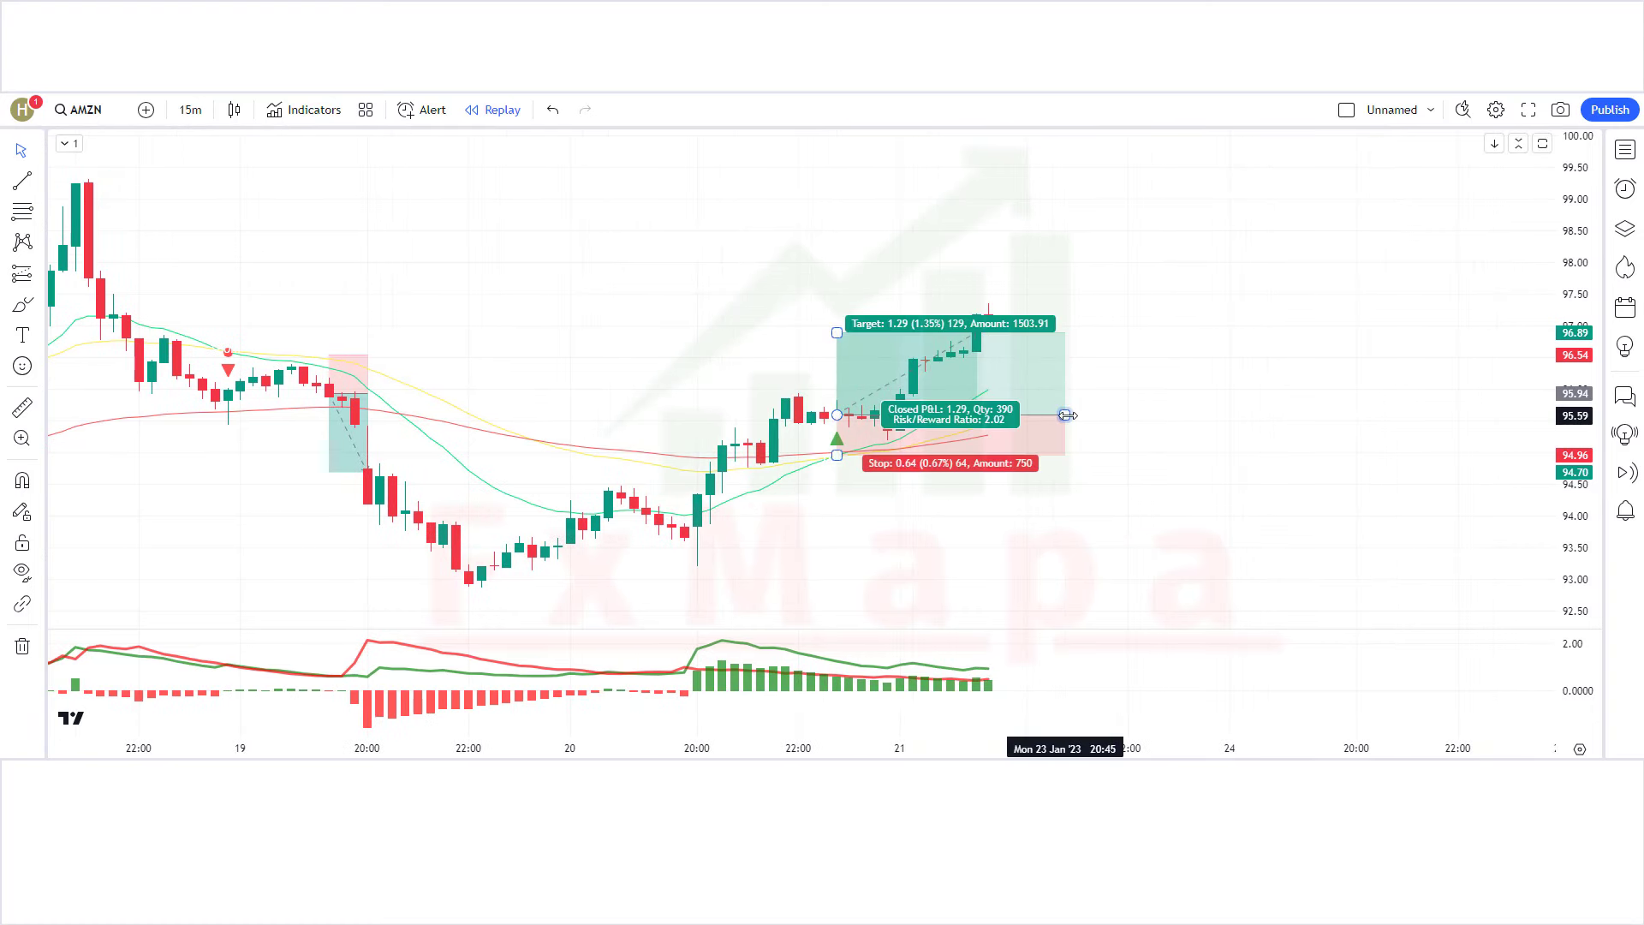
drag(1064, 417, 983, 428)
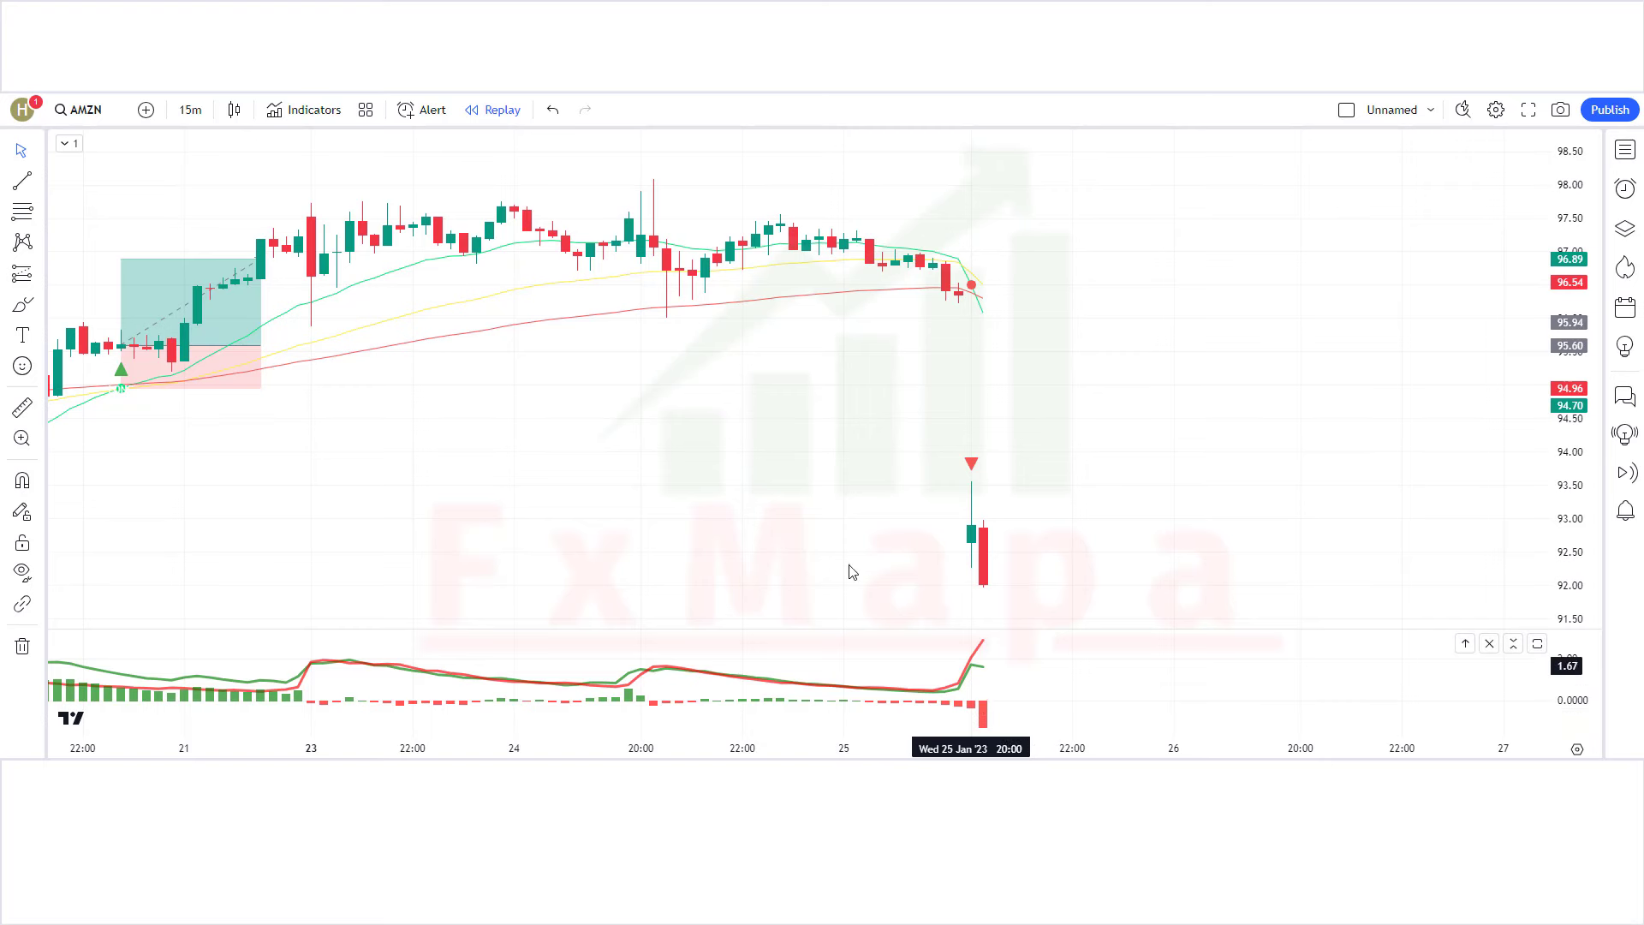
Place a short position at the 25 January sell signal, entry 92.05, stop raised to 96.51.
click(40, 274)
click(176, 326)
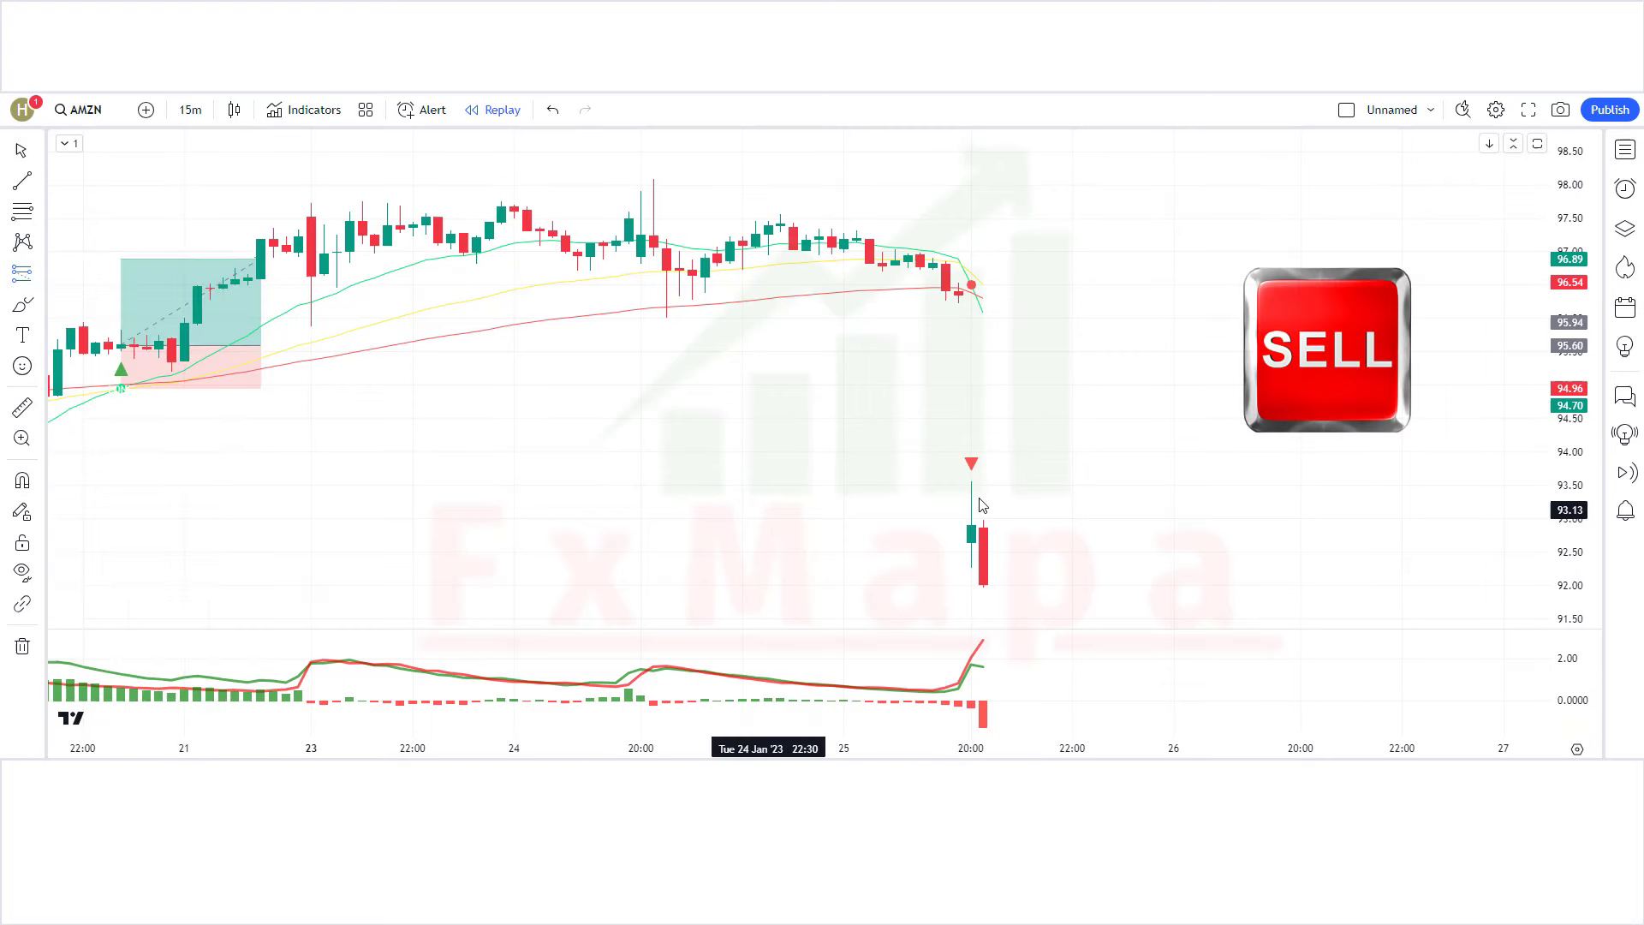
click(985, 579)
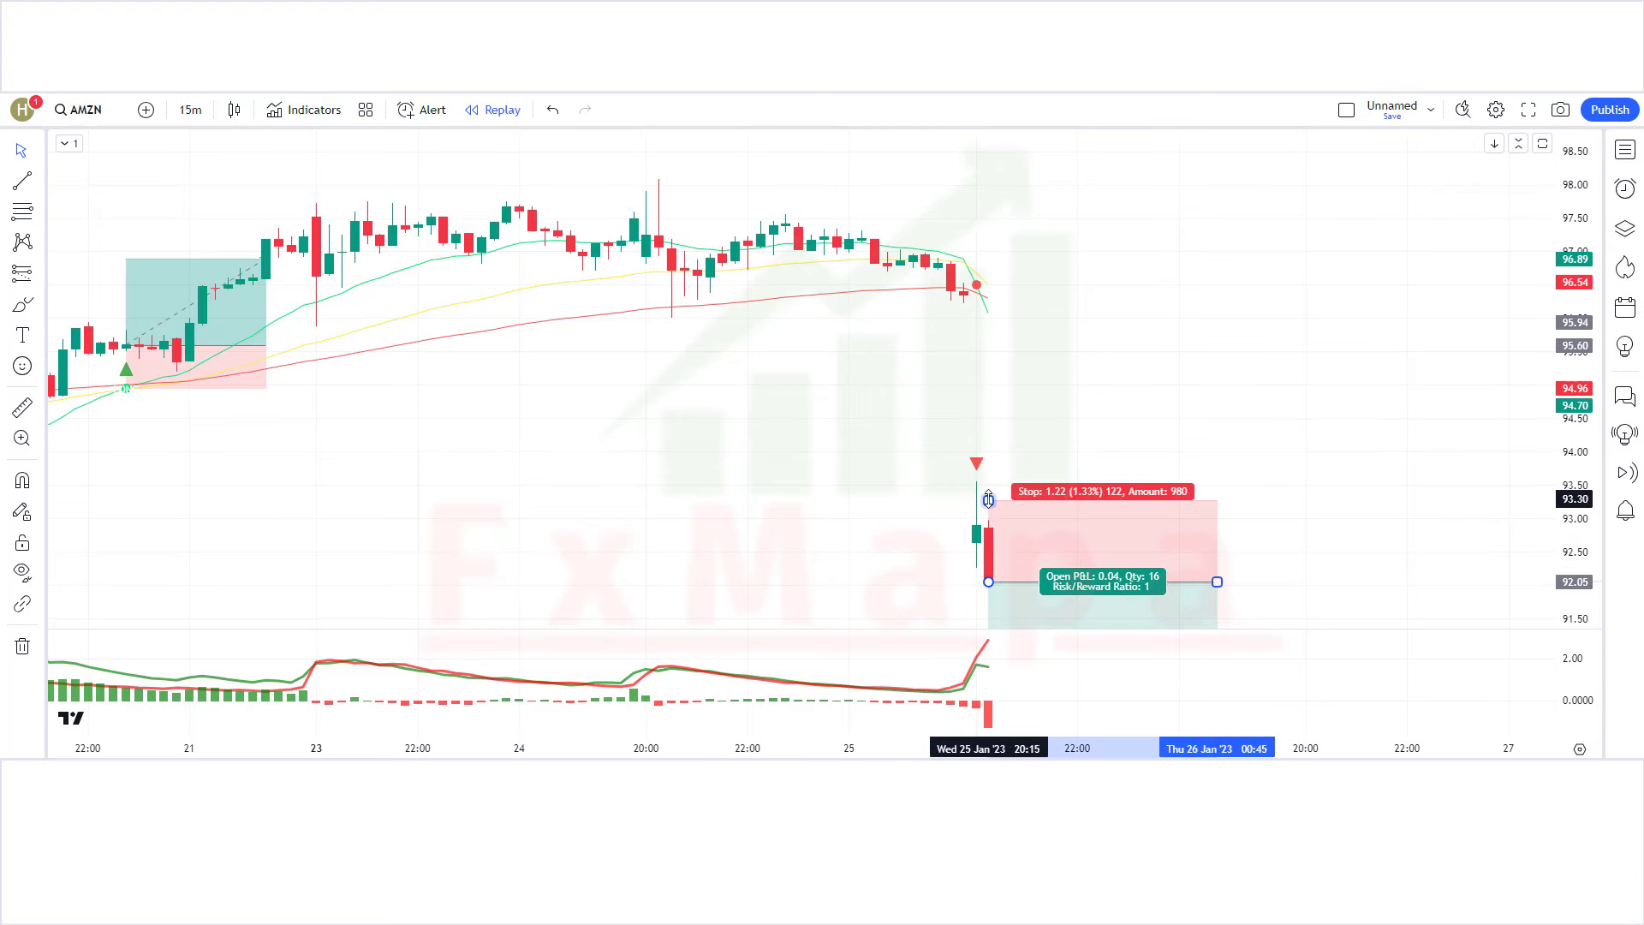
drag(989, 498, 1090, 284)
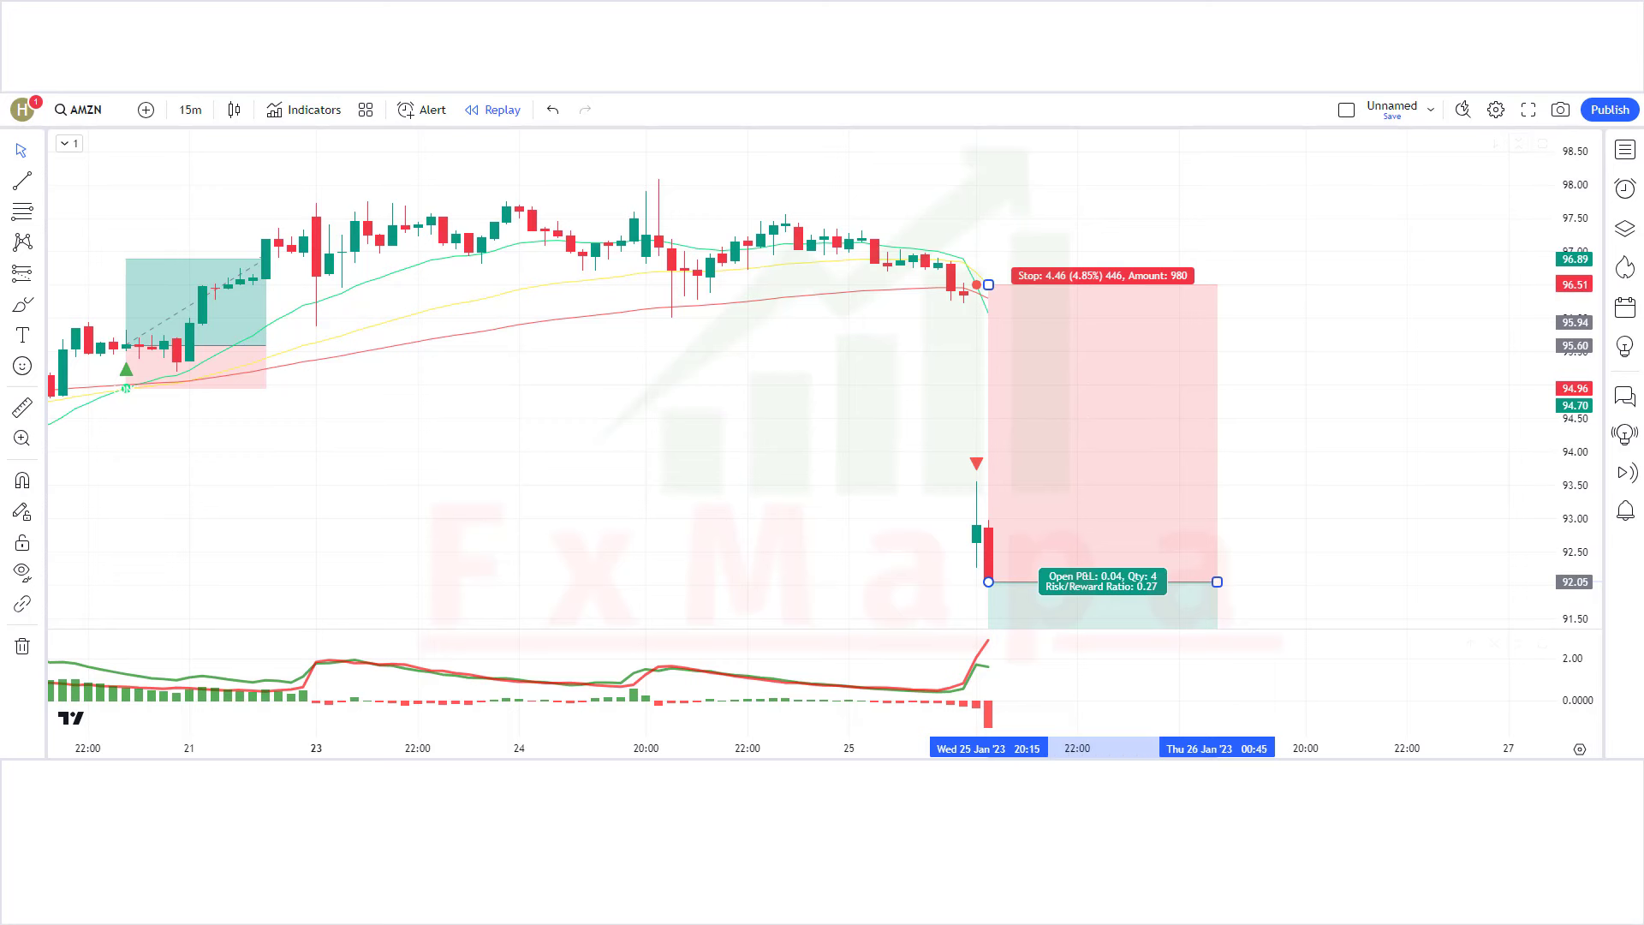
click(1377, 512)
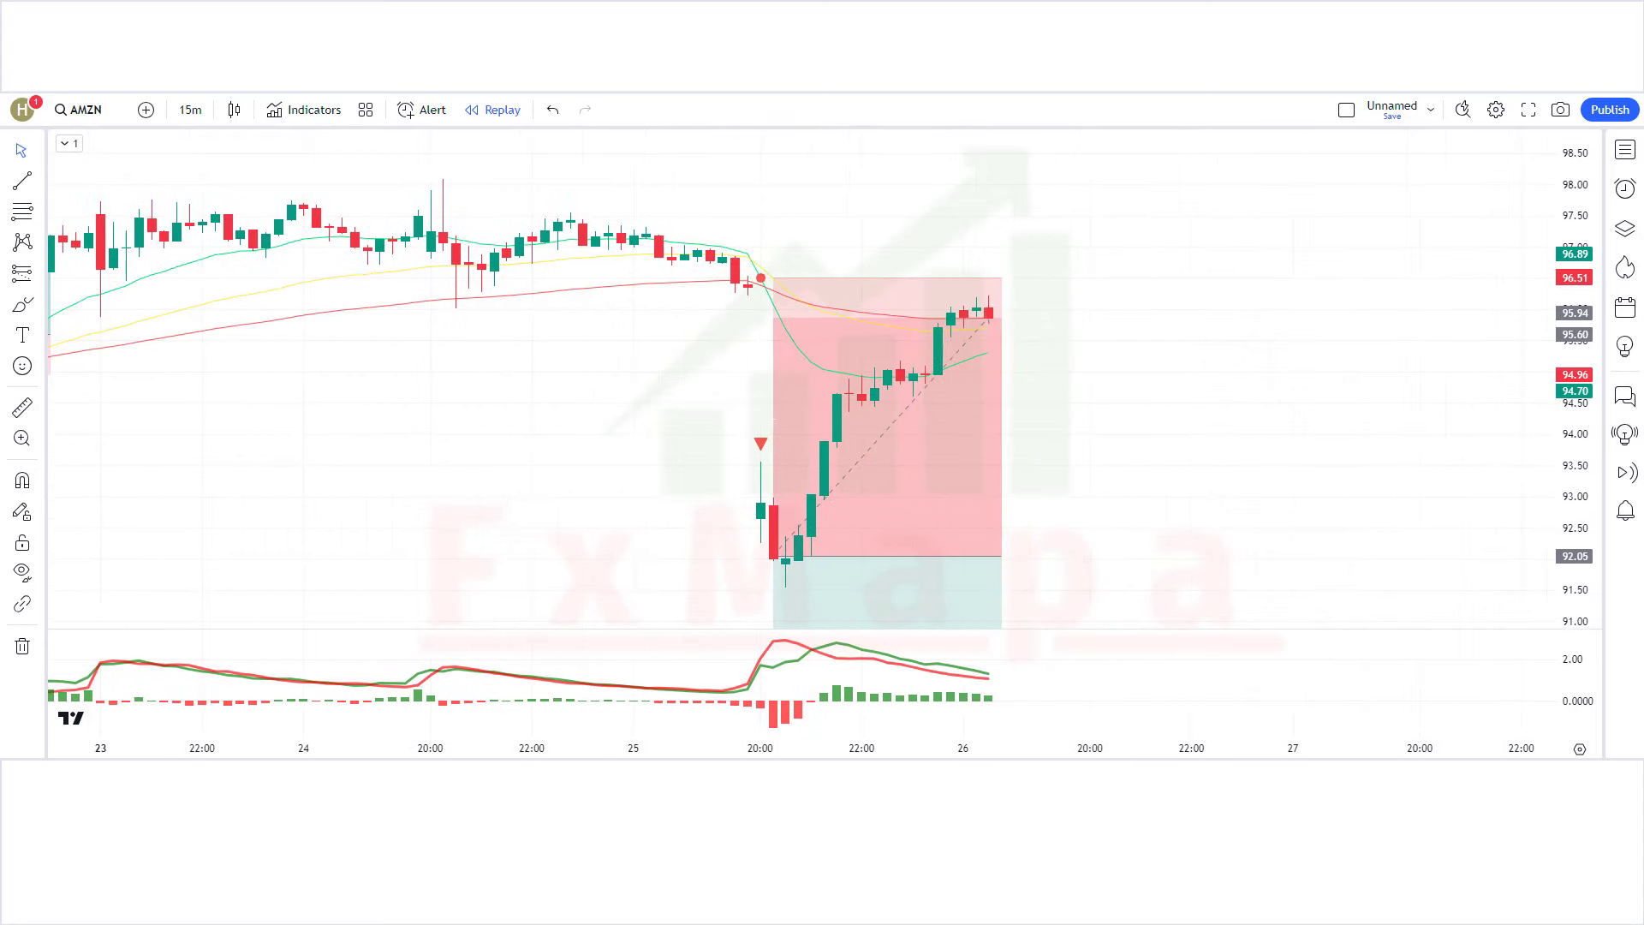
Stretch the 25 January short position's box, then end it at the candle that hit the 96.51 stop.
drag(1000, 556, 1440, 602)
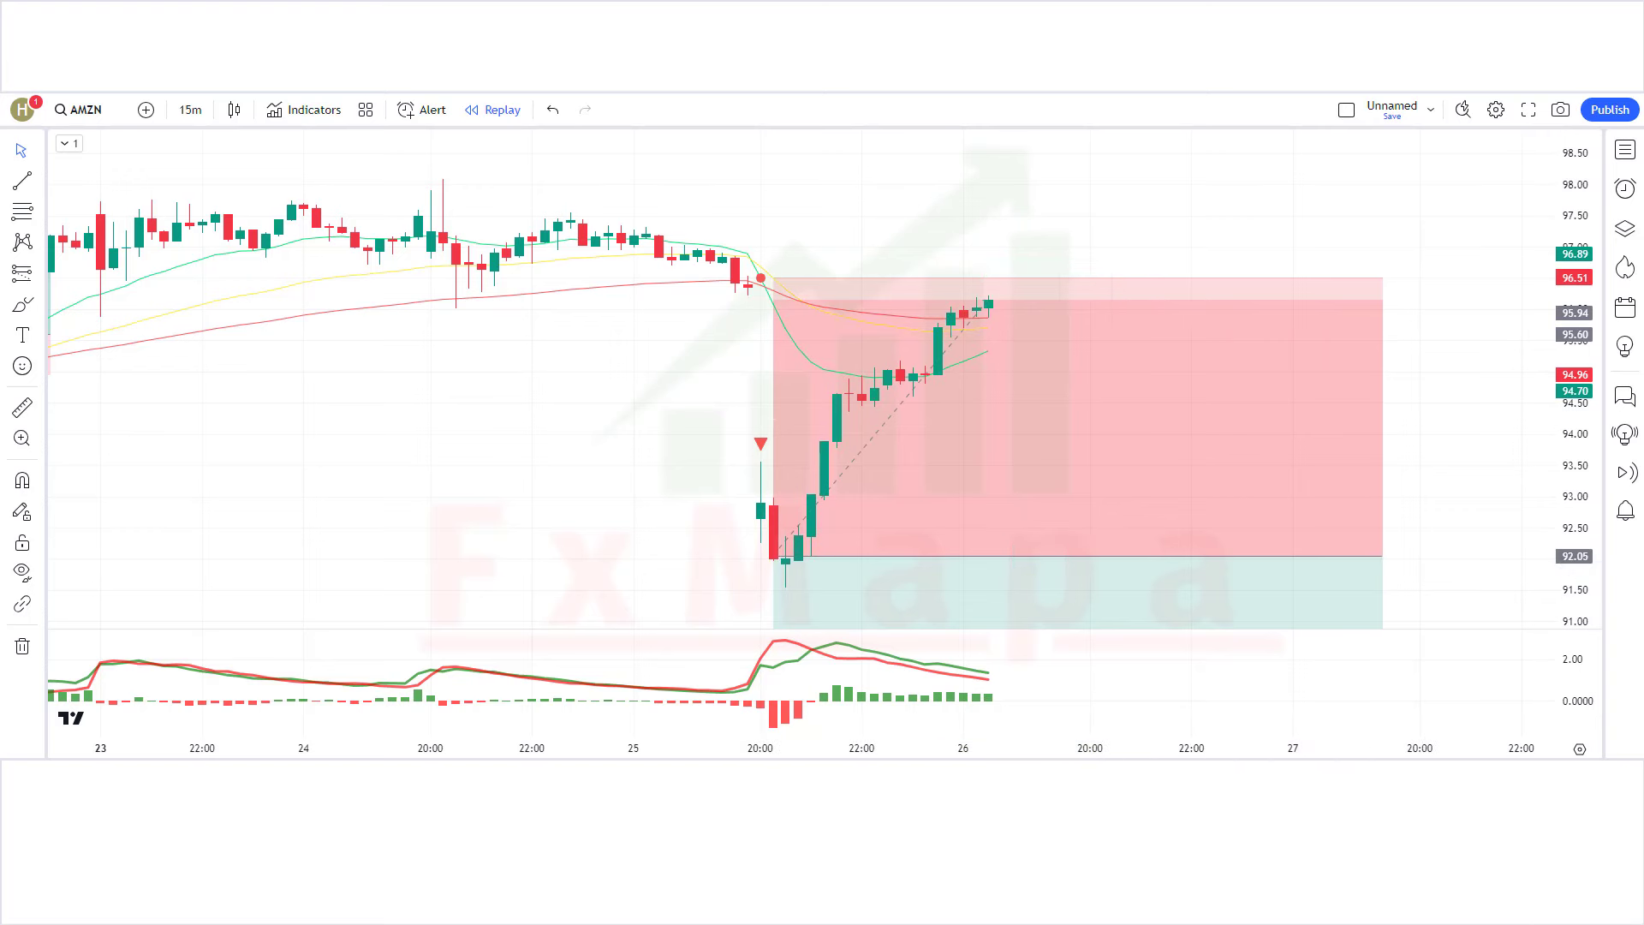
drag(1367, 556, 976, 565)
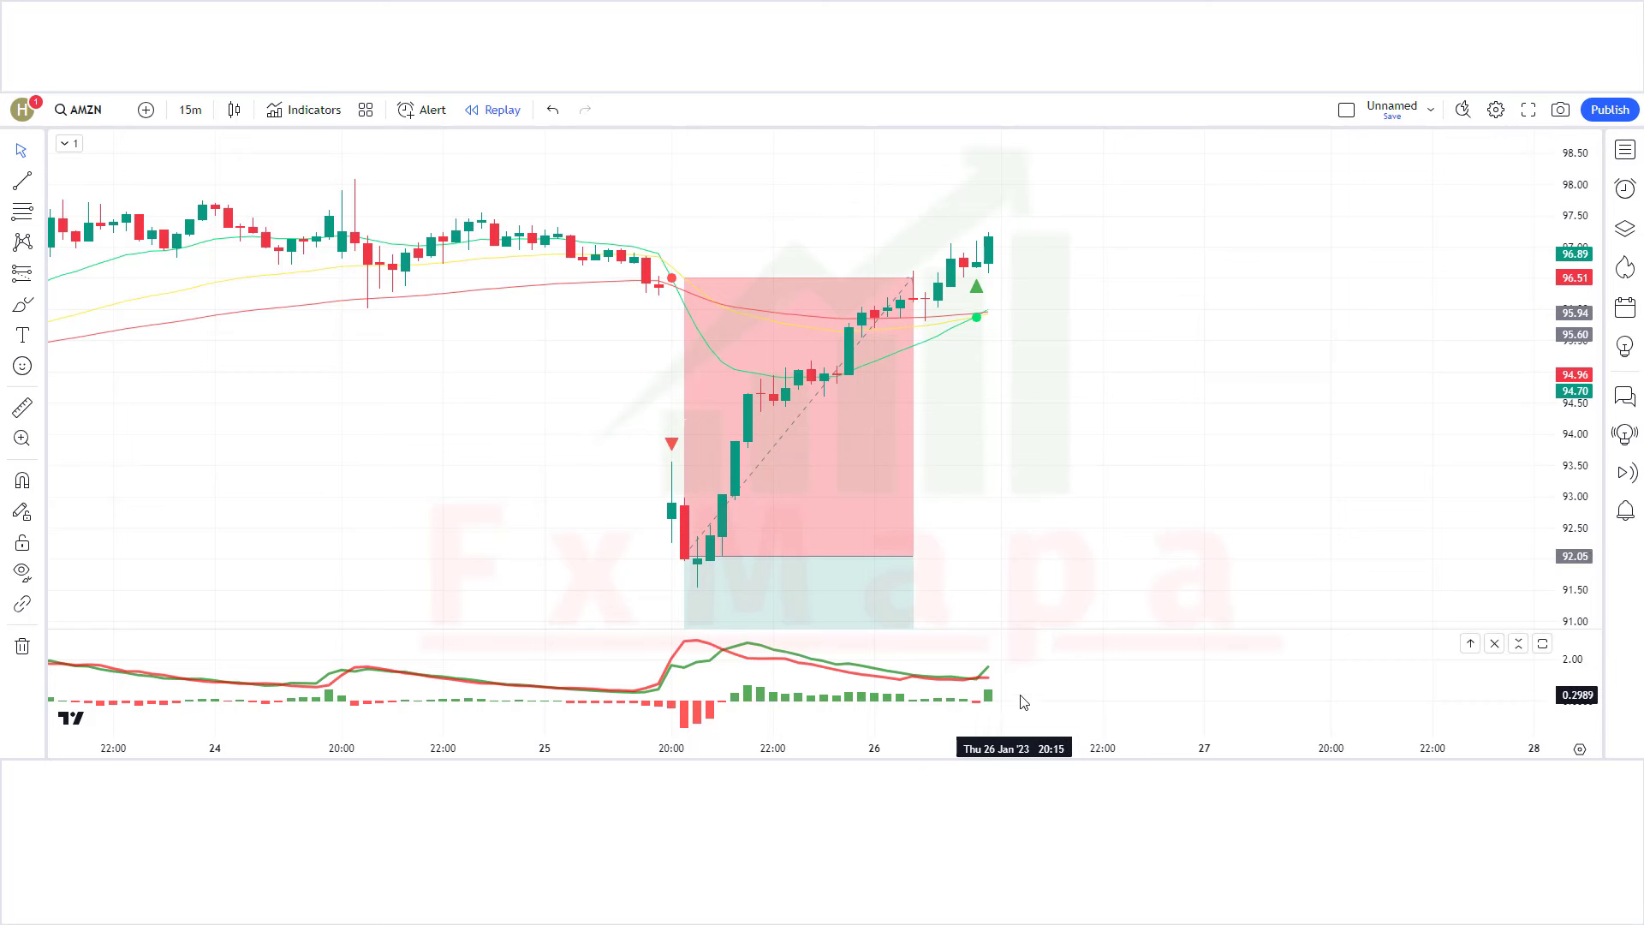
Place a long position at 97.16 on the 26 January buy candle, stop 95.96, target 99.58.
click(40, 277)
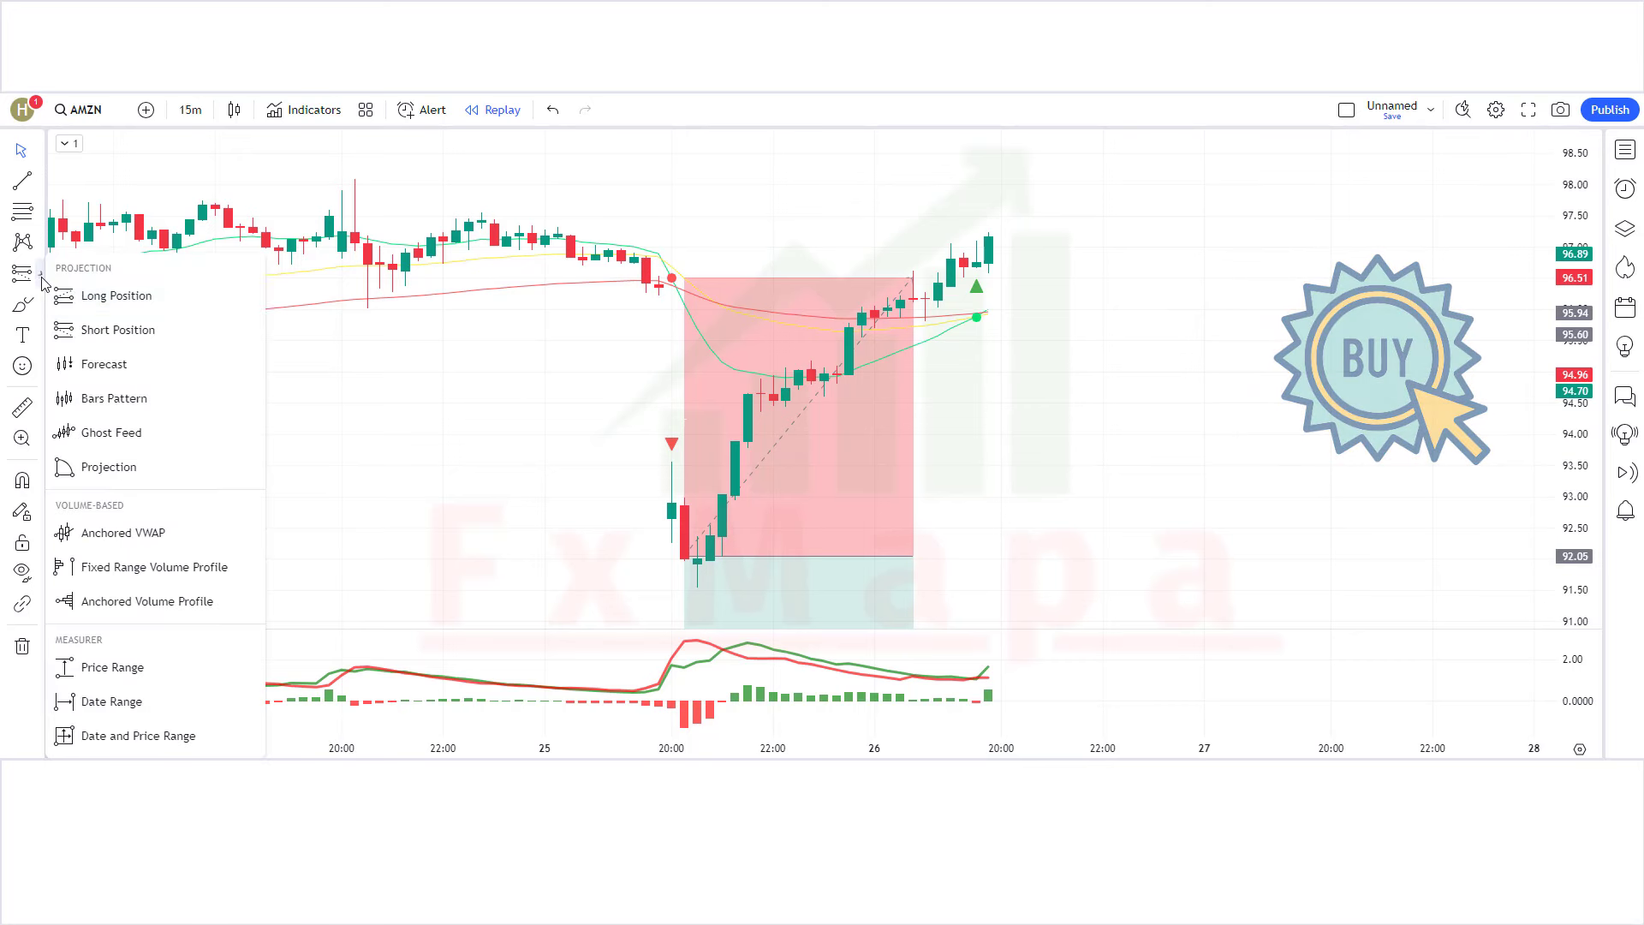
click(107, 300)
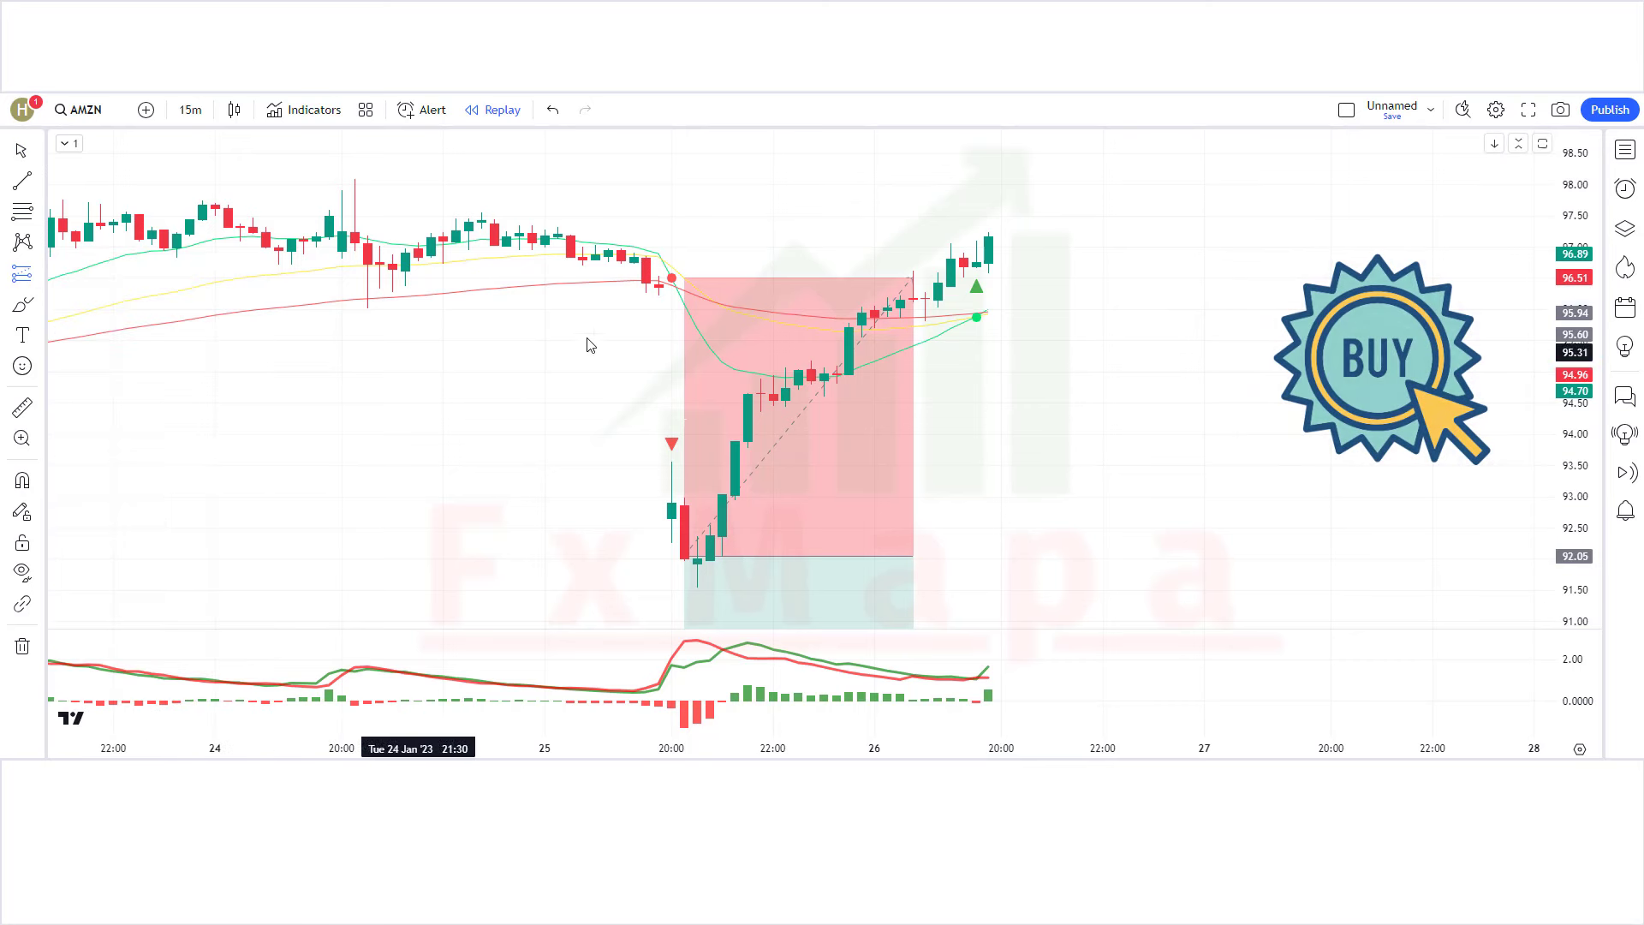
click(989, 237)
mouse_move(989, 321)
mouse_down()
mouse_move(1012, 310)
mouse_move(992, 317)
mouse_up()
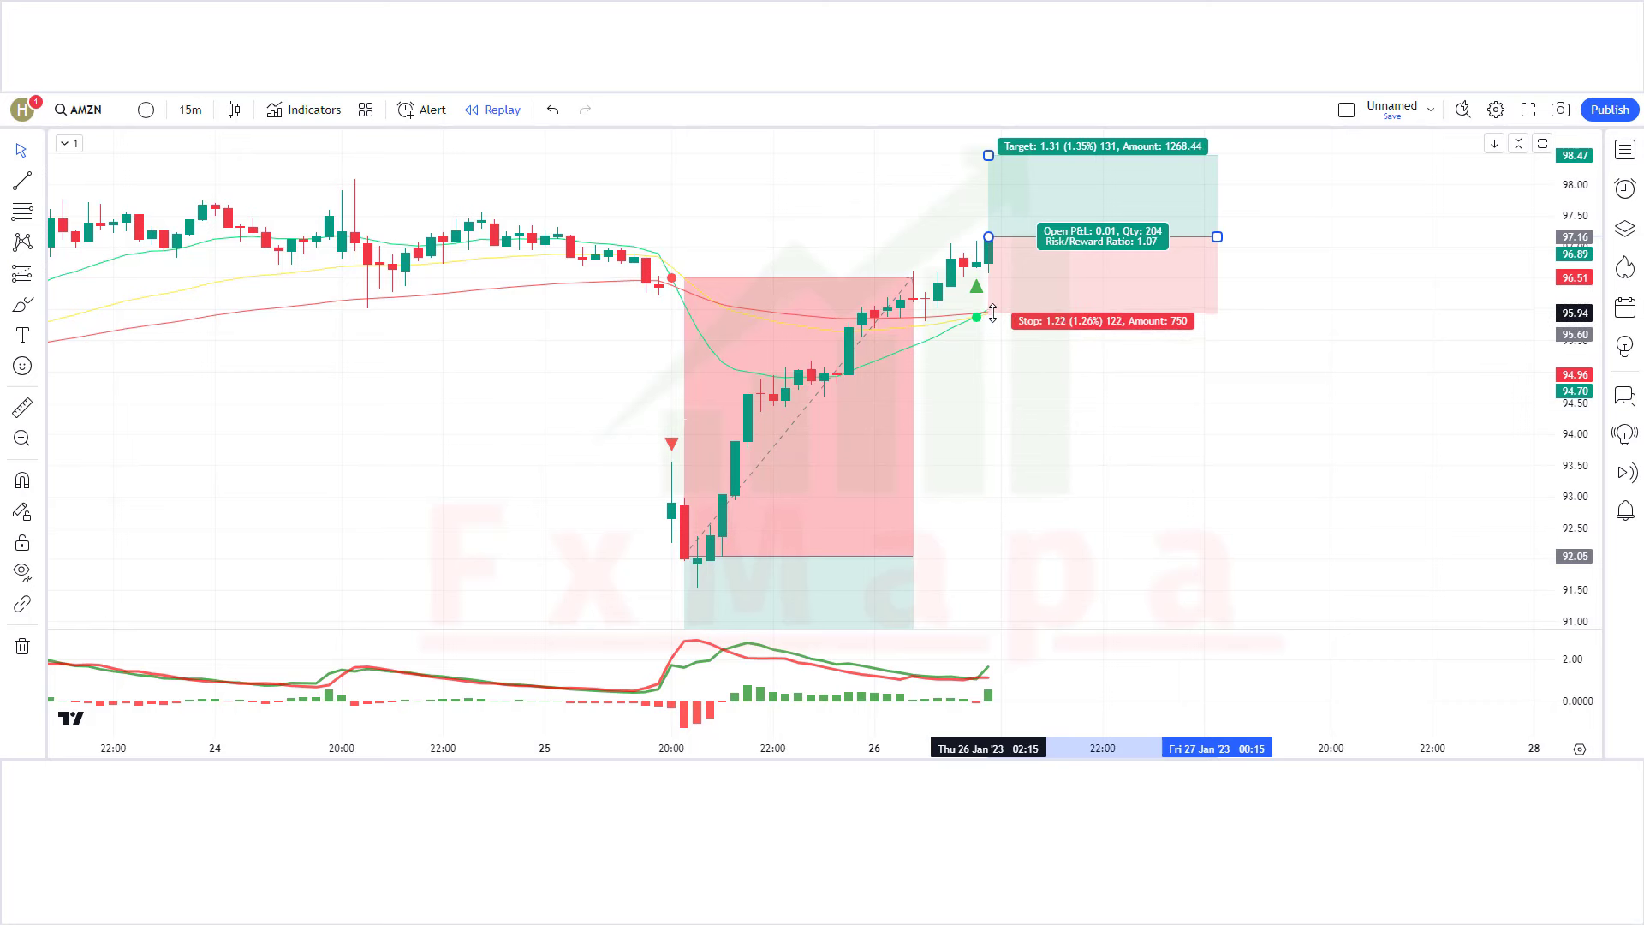
drag(989, 156, 990, 128)
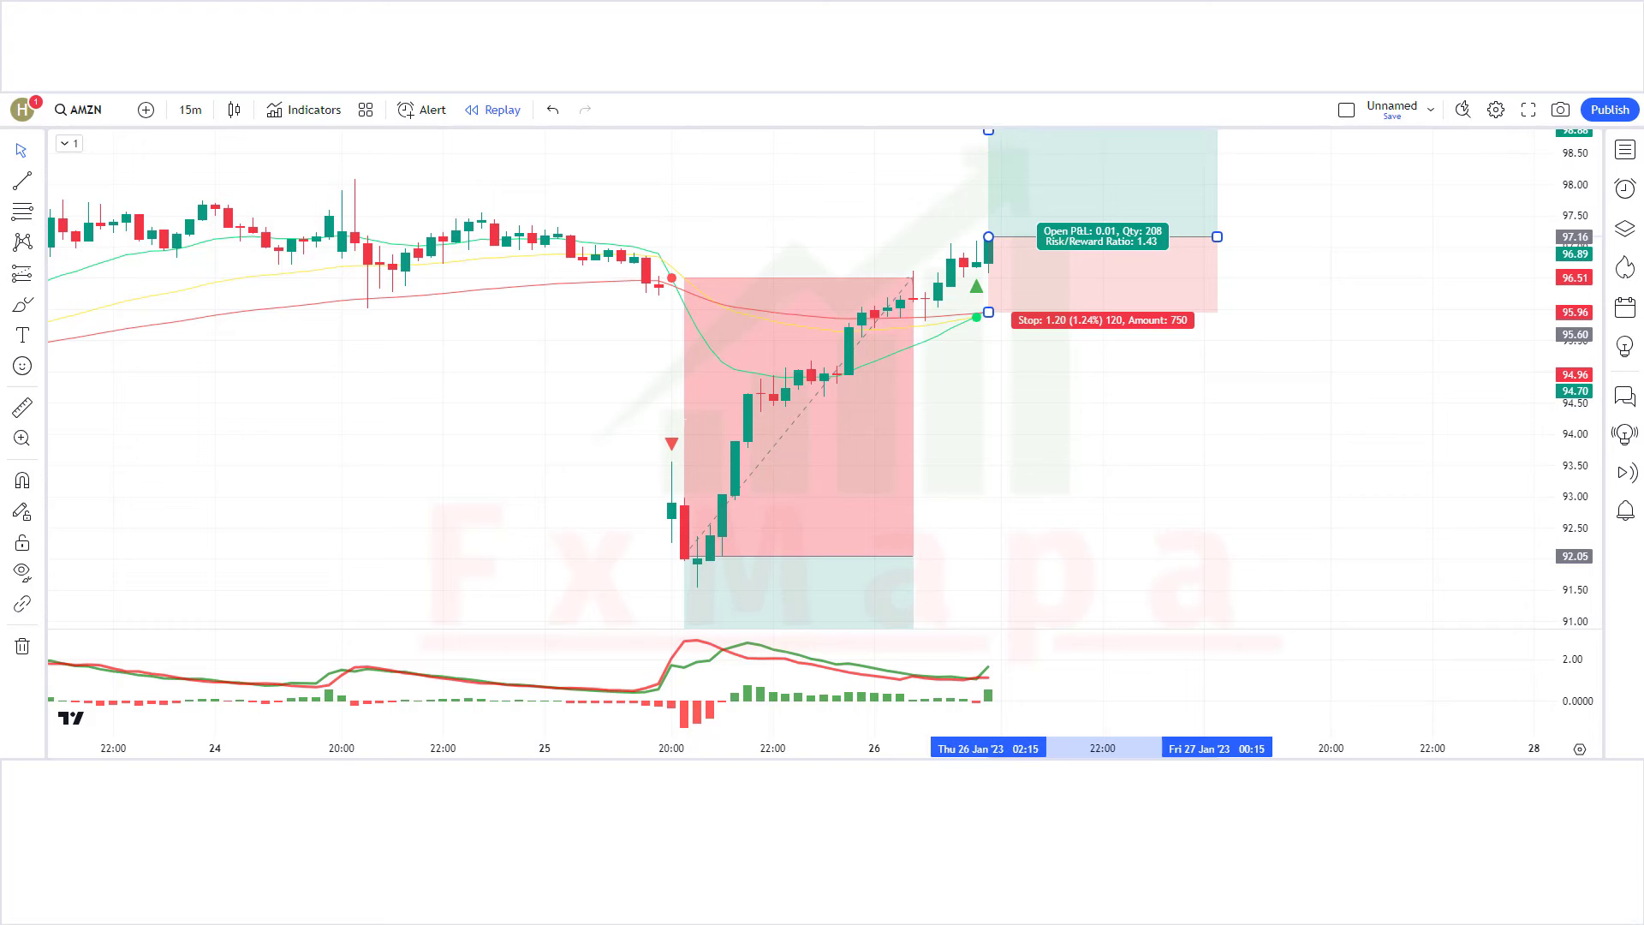
click(1050, 708)
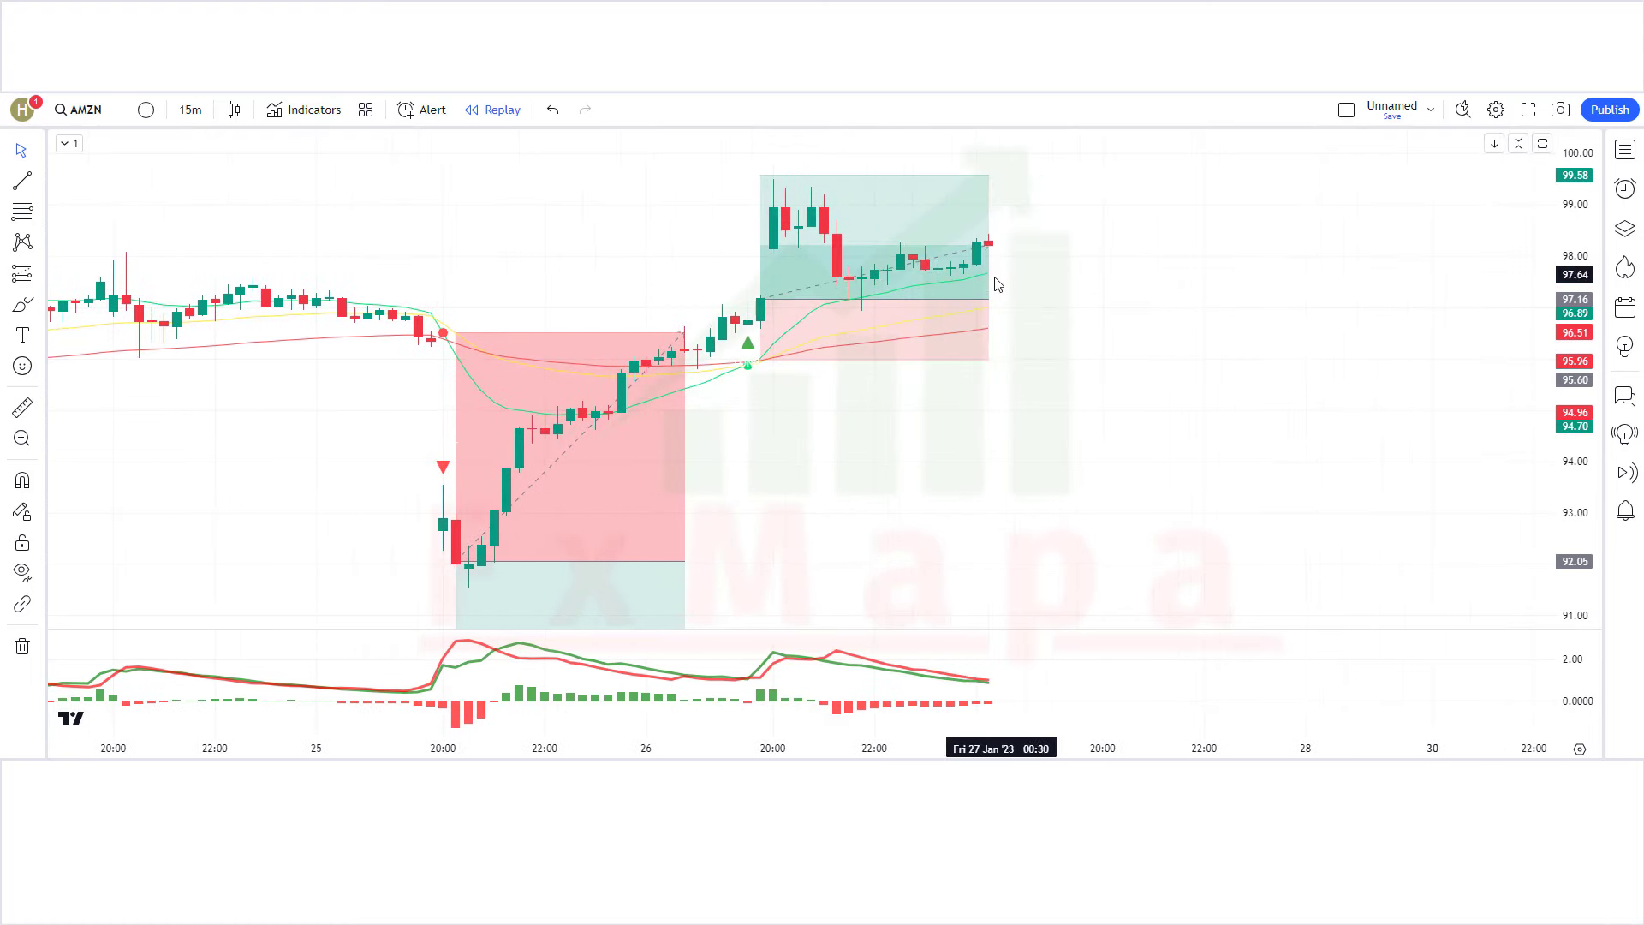
Stretch the long position box right, then trim it back to the candle where the target hit.
mouse_move(991, 291)
mouse_down()
mouse_move(1265, 341)
mouse_move(1332, 299)
mouse_up()
click(1421, 408)
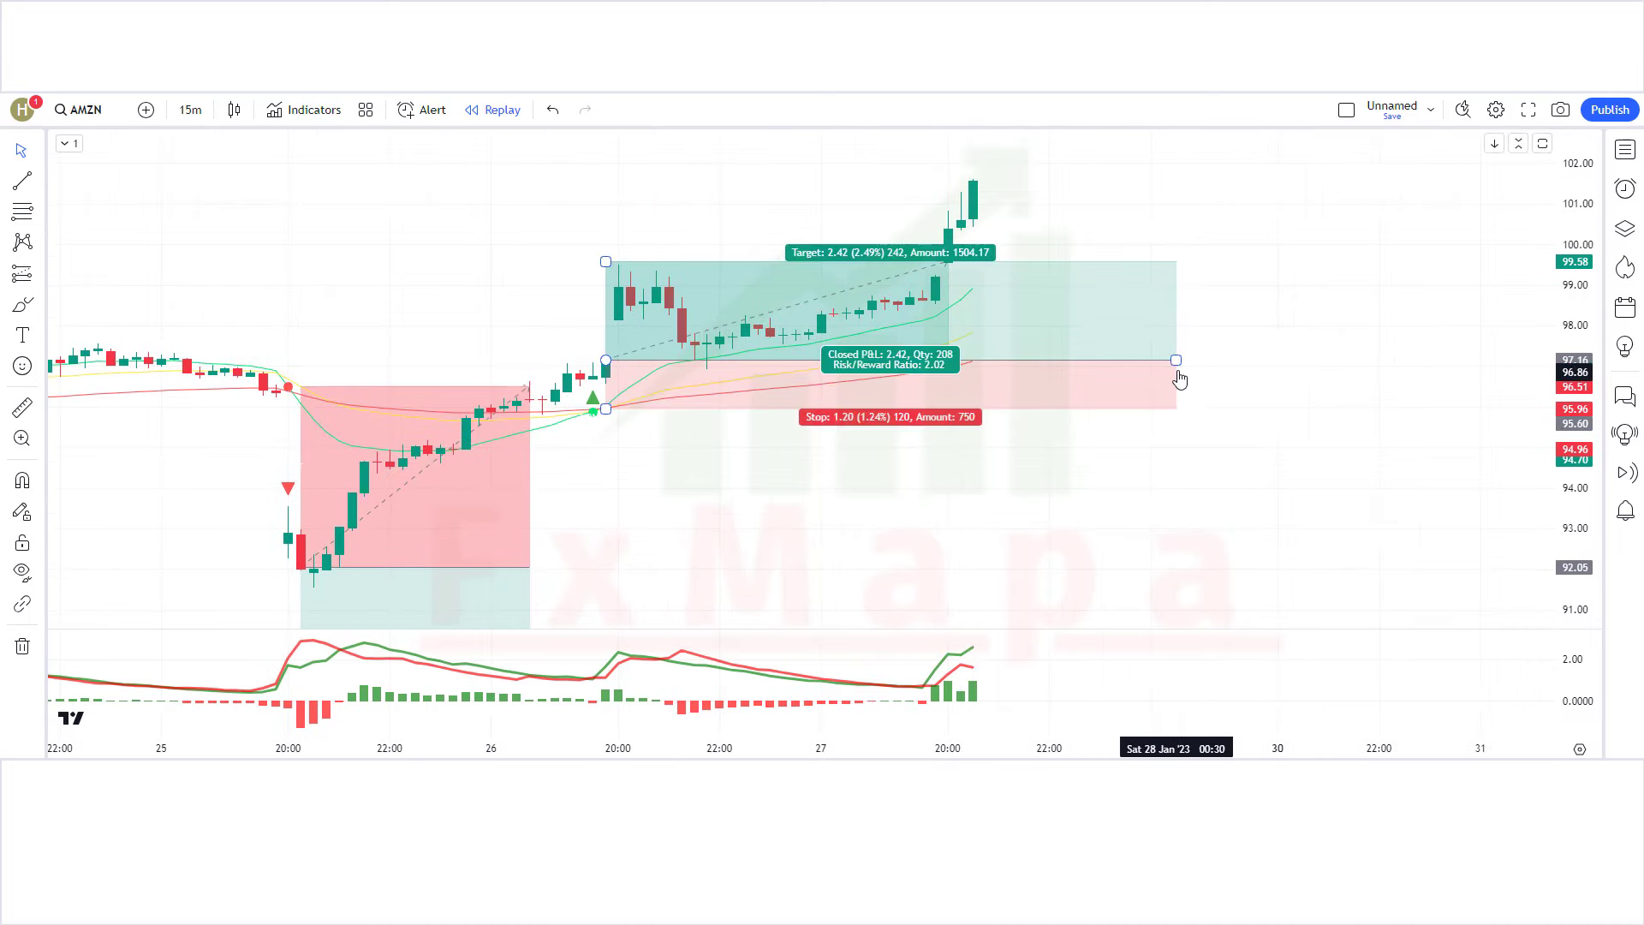
drag(1176, 361, 949, 364)
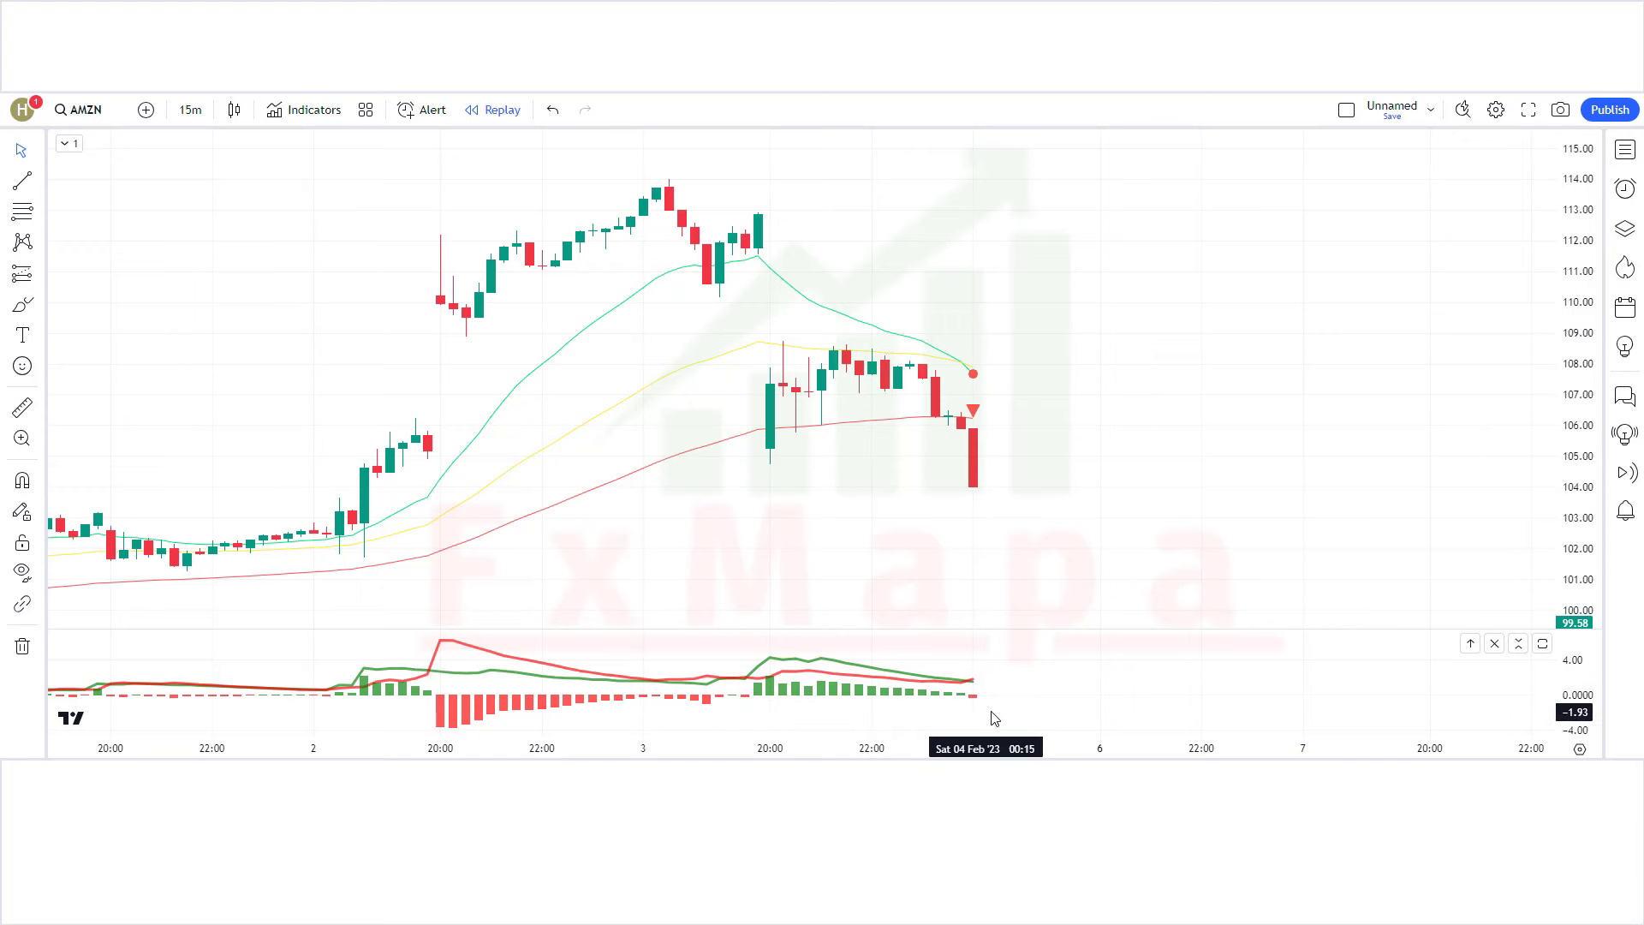
Add a short position at 104.09 on the 3 February sell candle, stop 107.96, target 99.58.
click(40, 273)
click(128, 329)
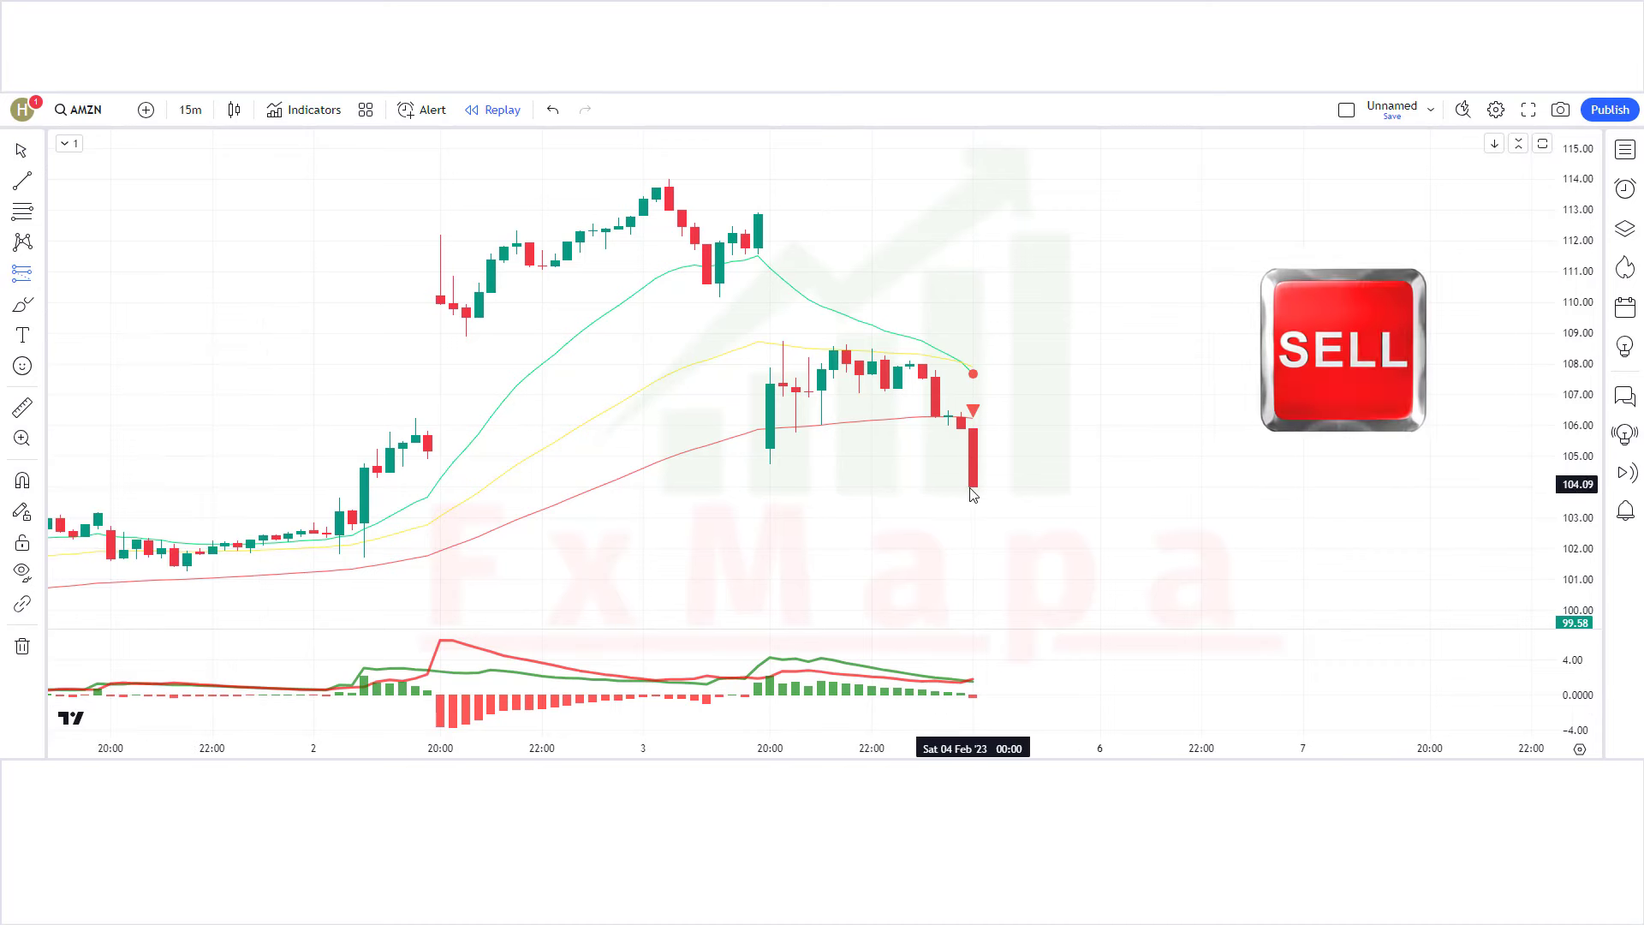
click(973, 485)
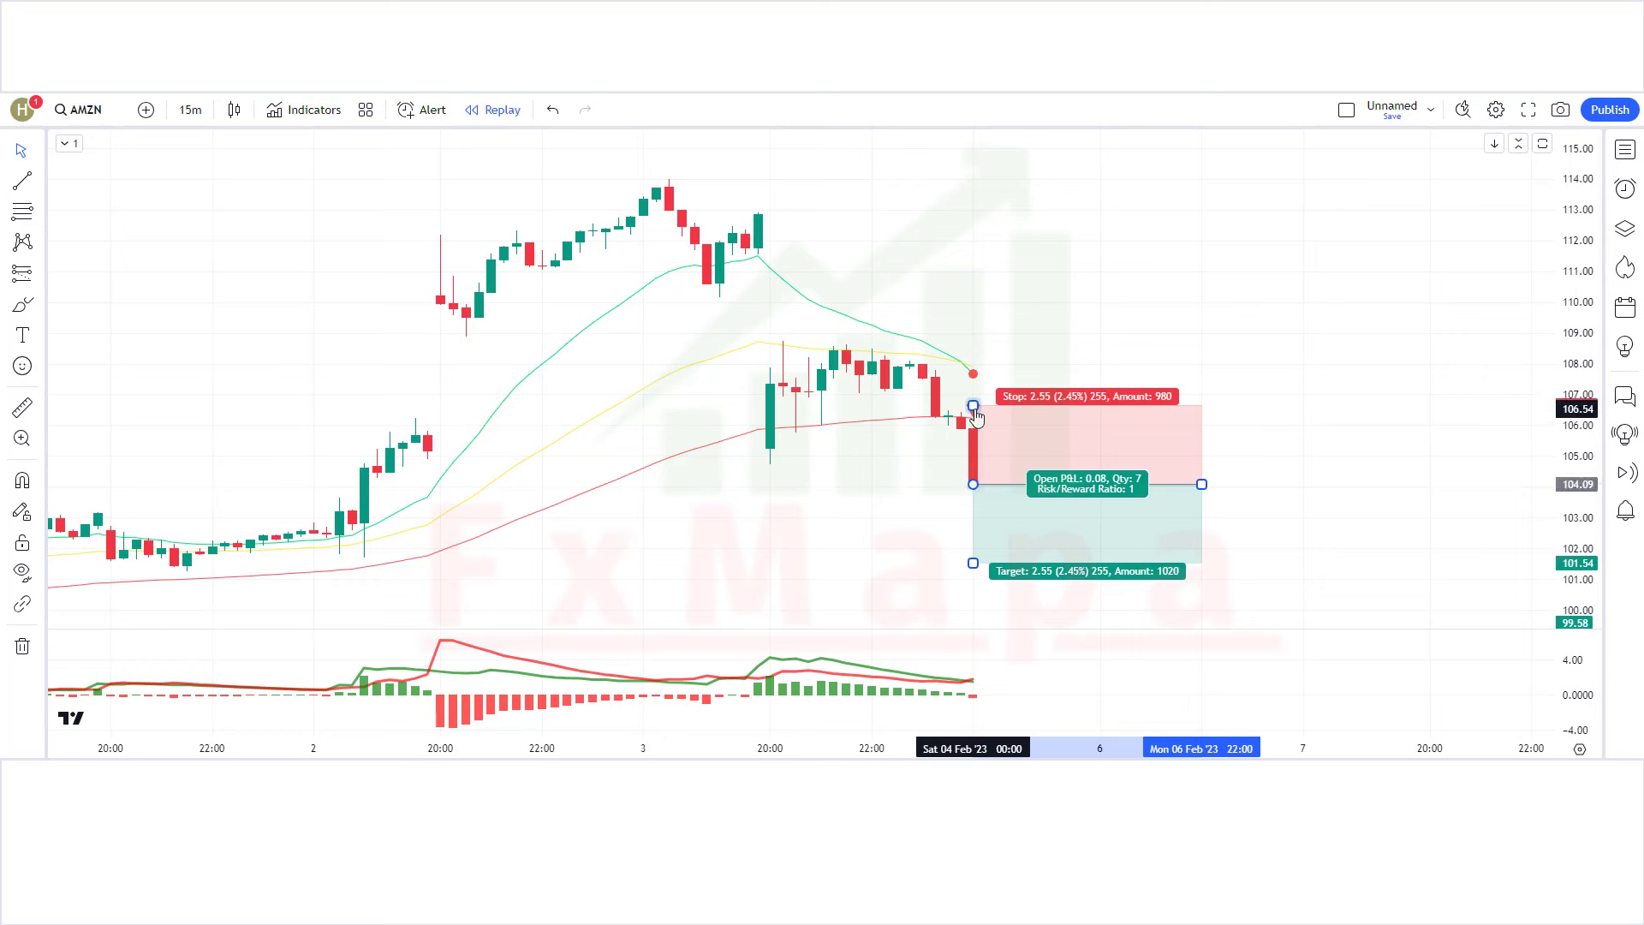
drag(975, 411, 1033, 363)
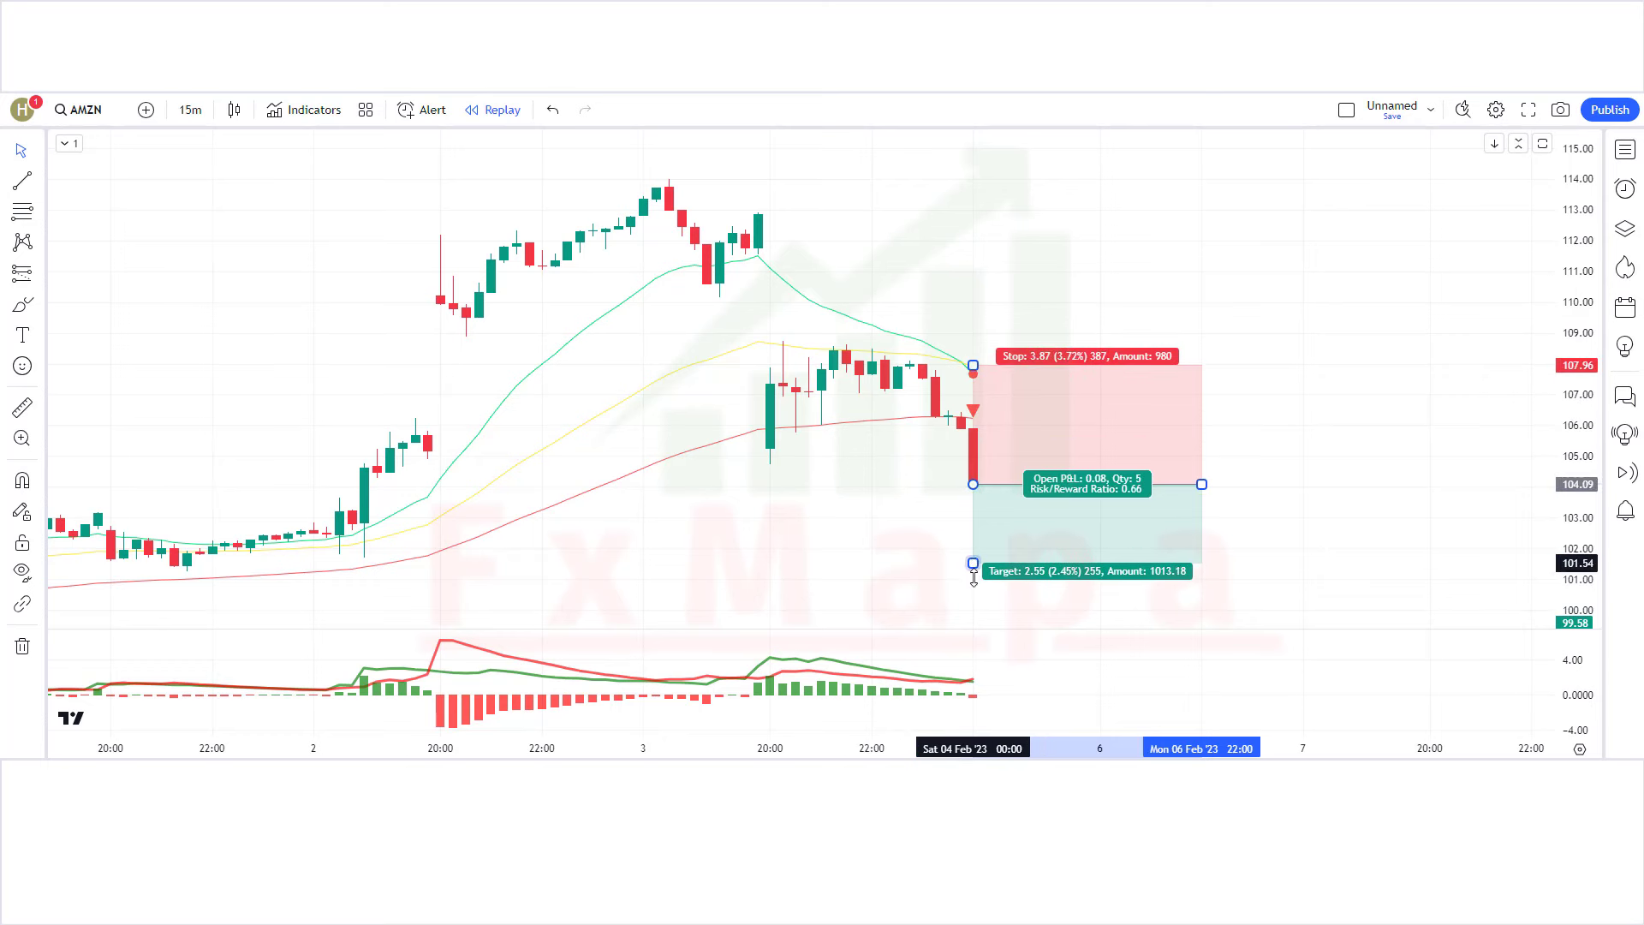
drag(973, 579, 974, 628)
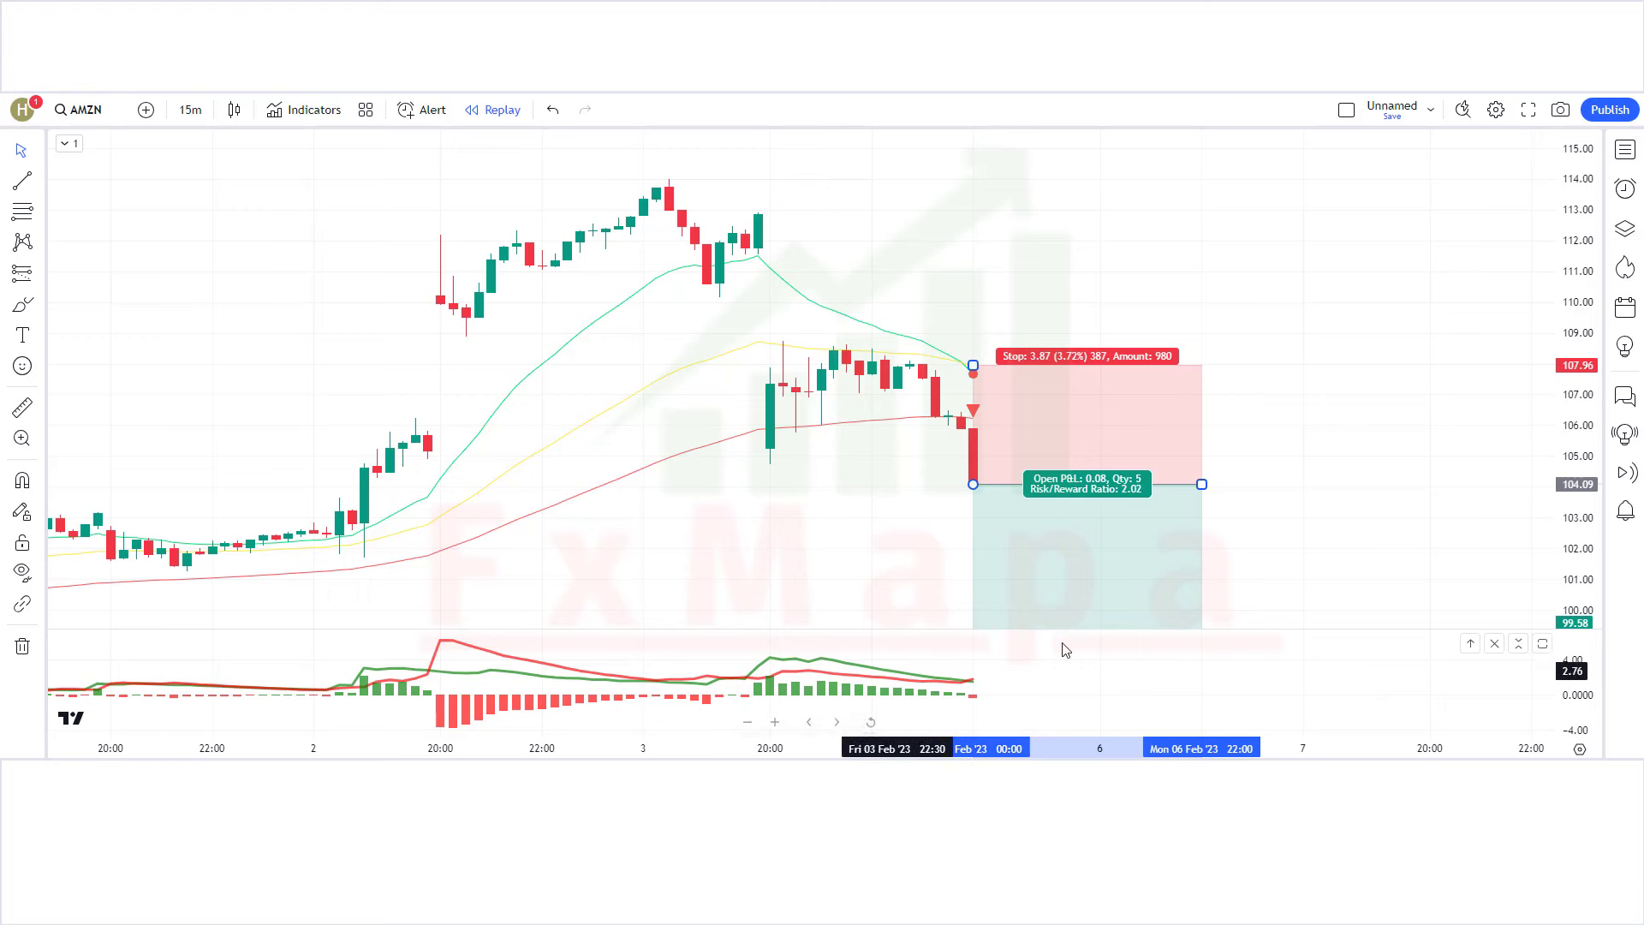
click(1370, 451)
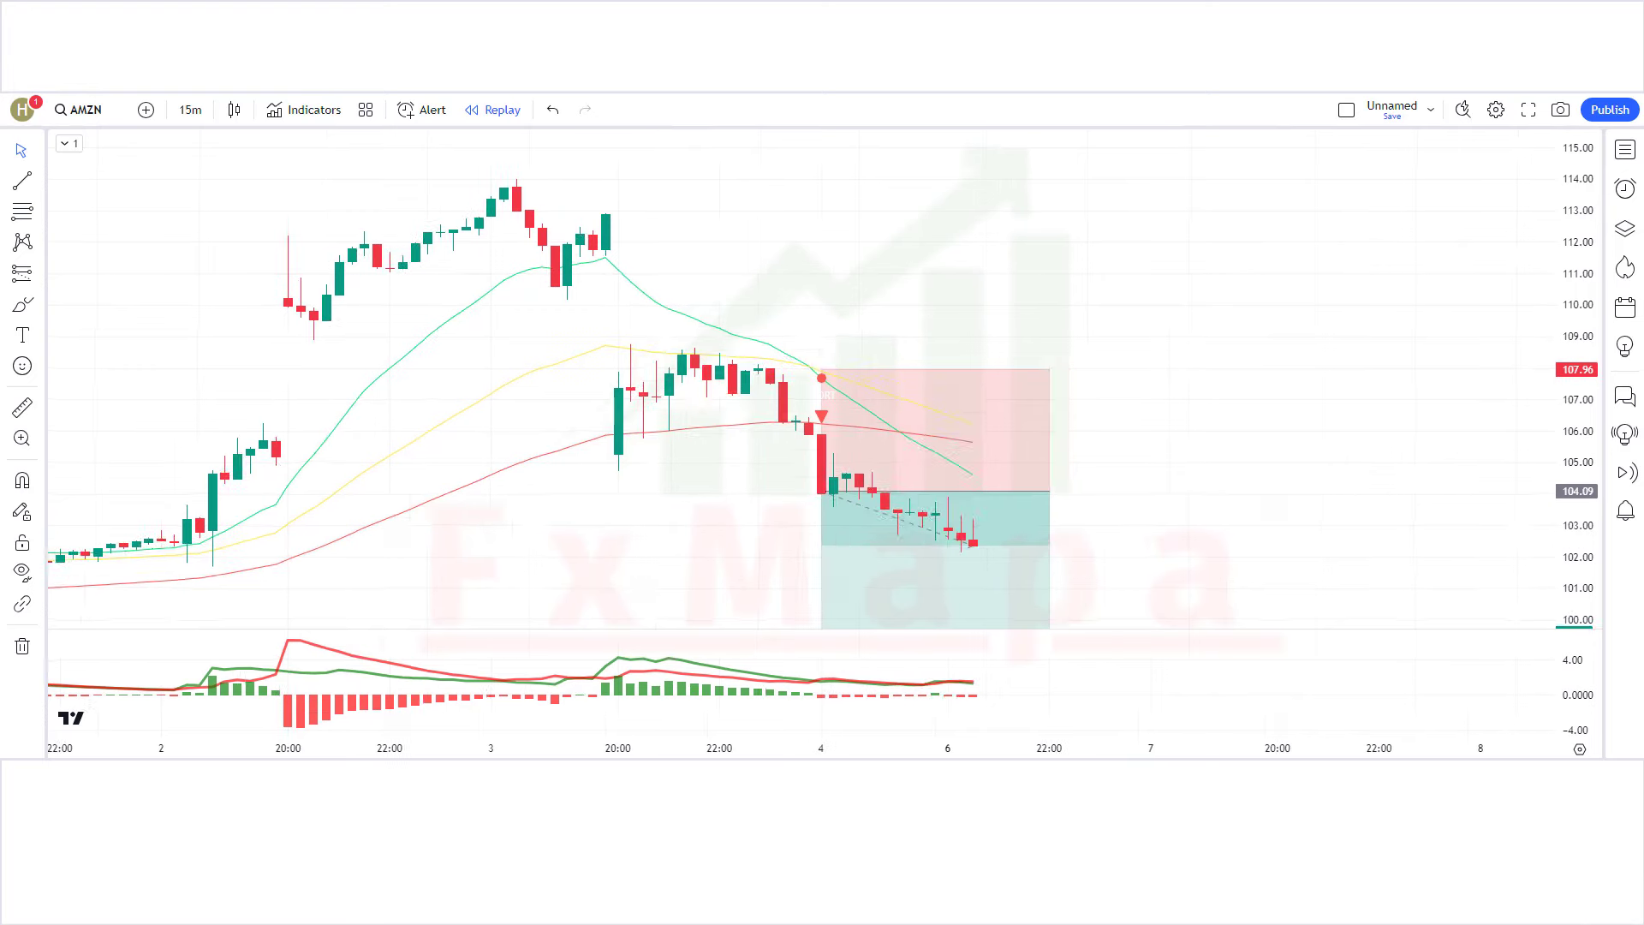
Repeatedly widen the 3 February short position box rightward as replay advances to 10 February.
click(973, 491)
drag(973, 491, 1336, 484)
click(1428, 536)
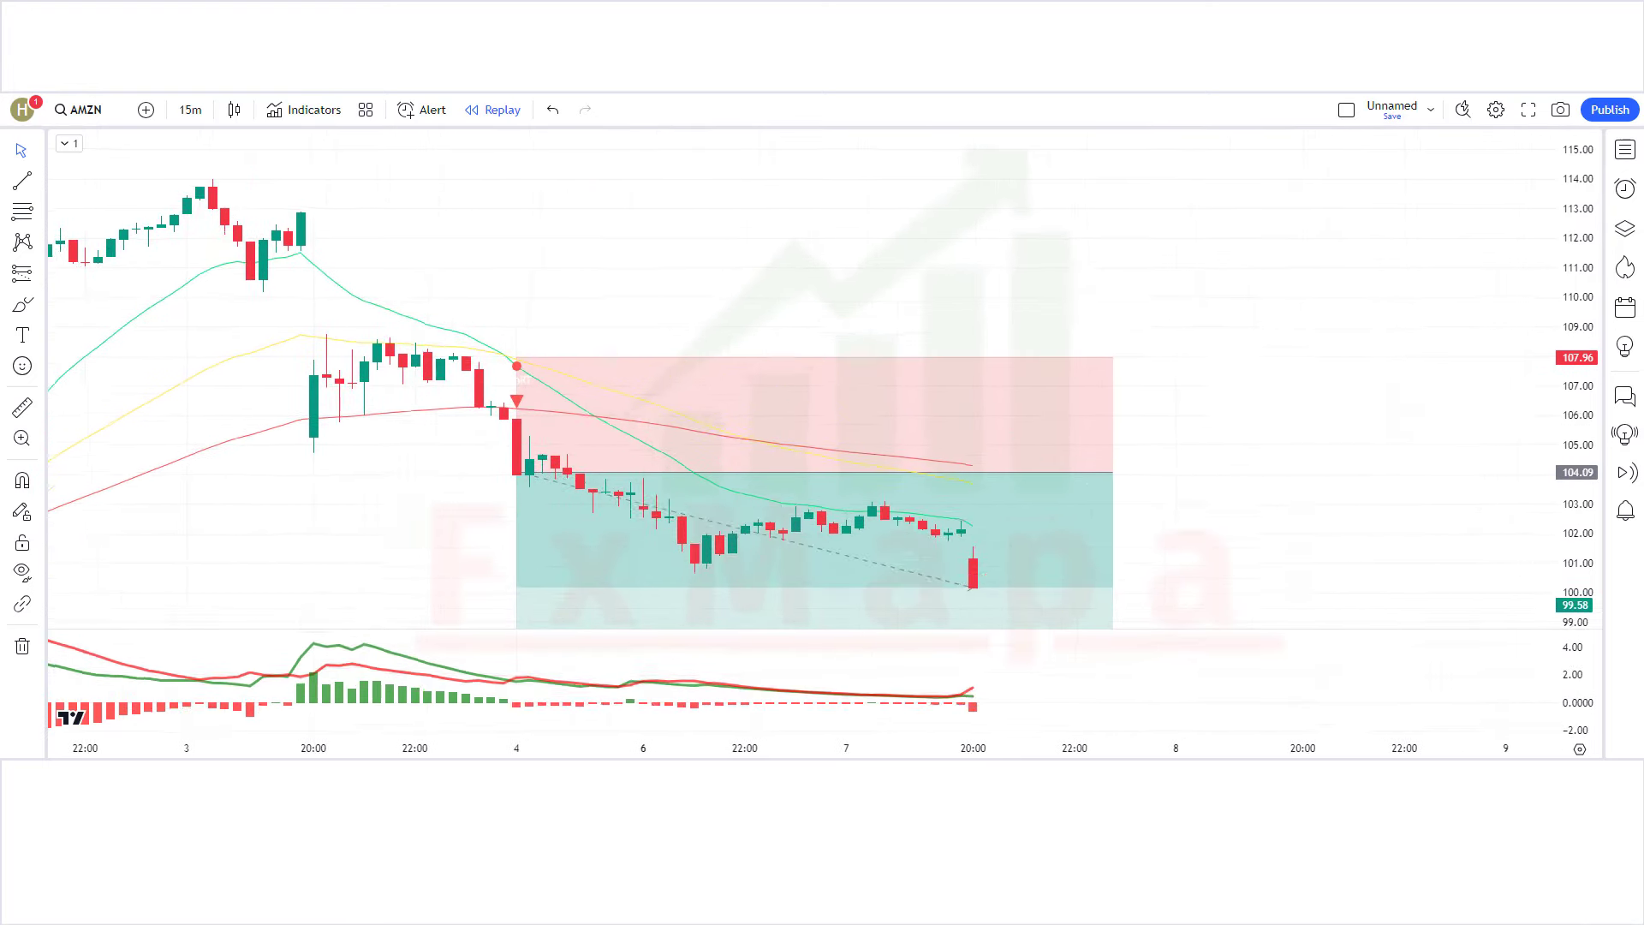
drag(973, 438, 1290, 438)
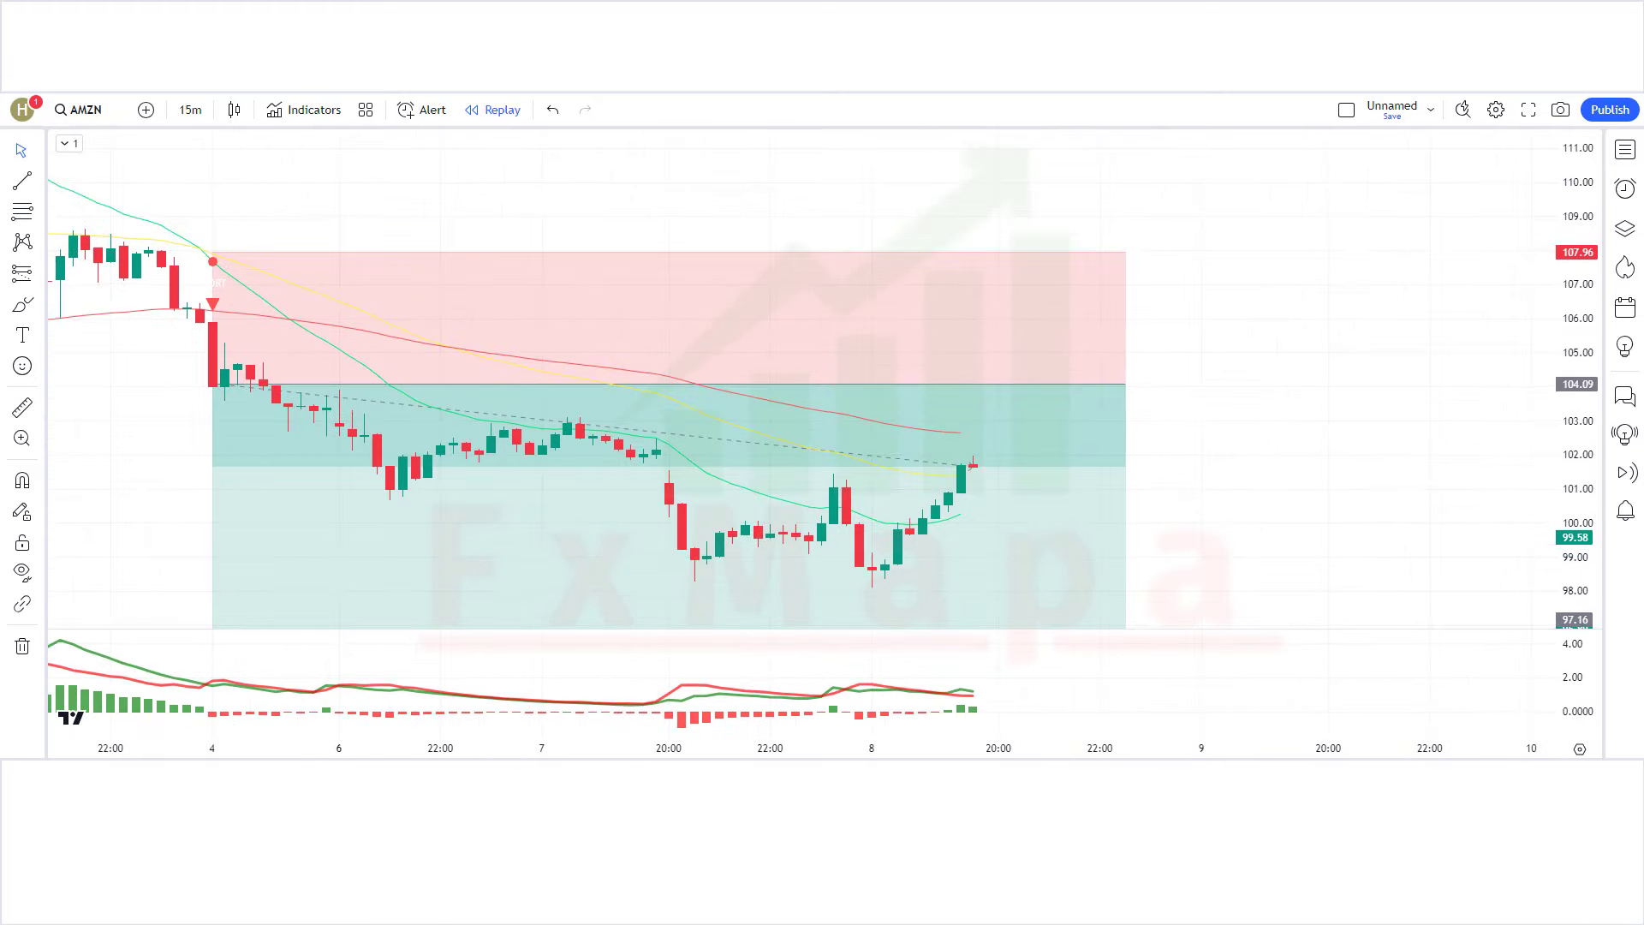
drag(966, 336, 1336, 334)
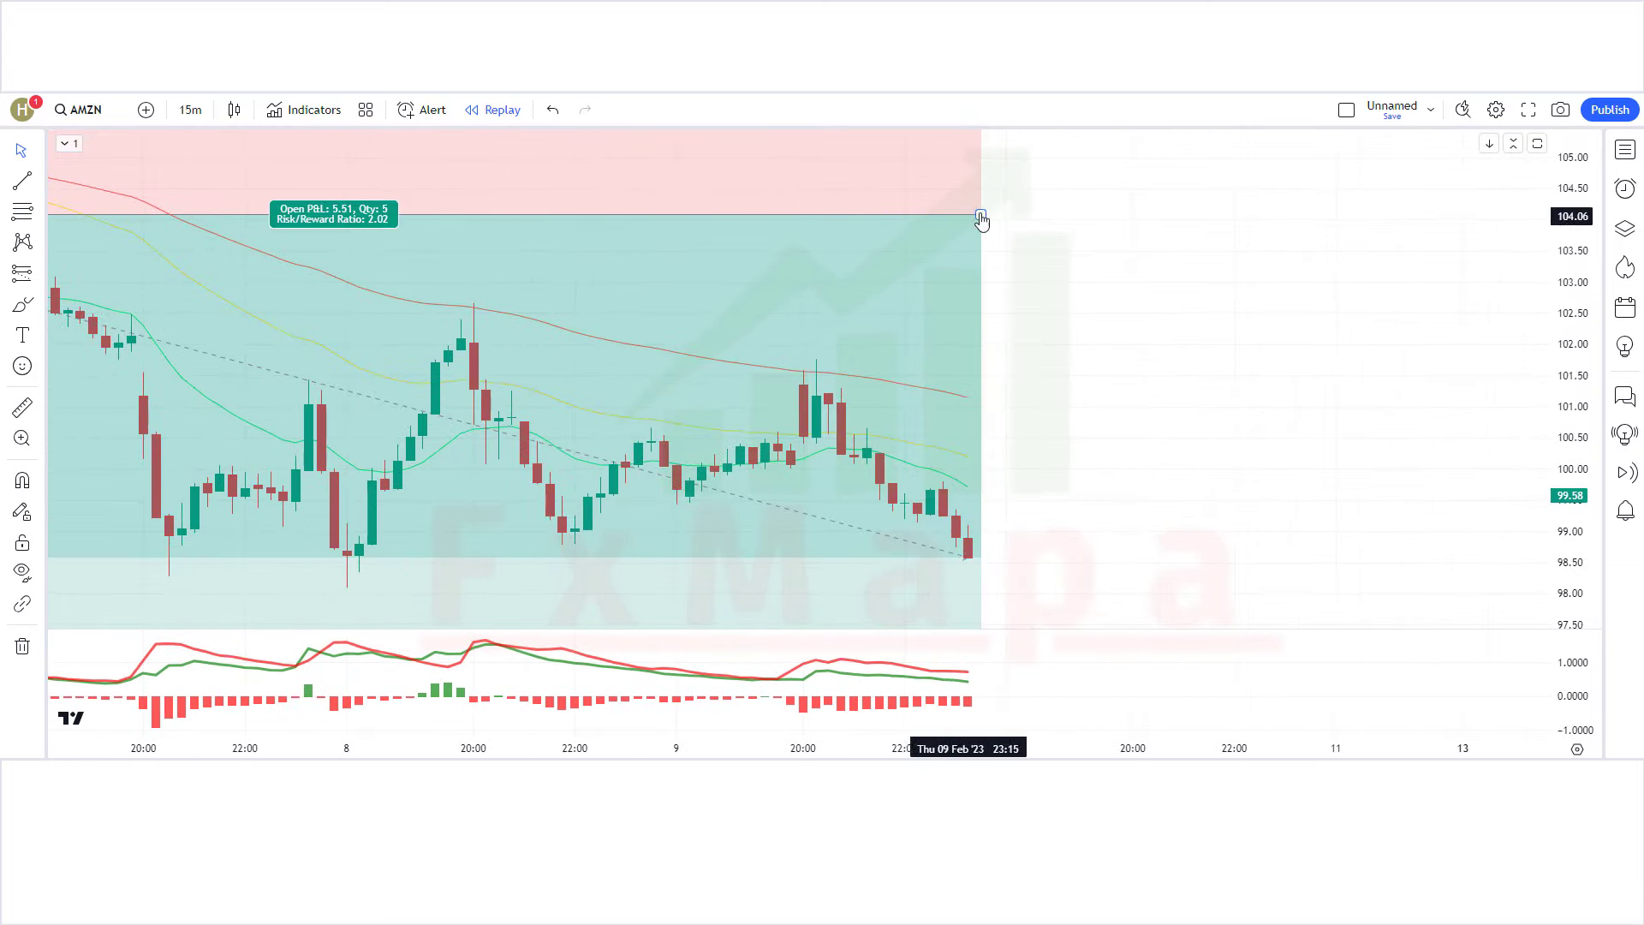
drag(982, 220, 1349, 215)
click(1445, 281)
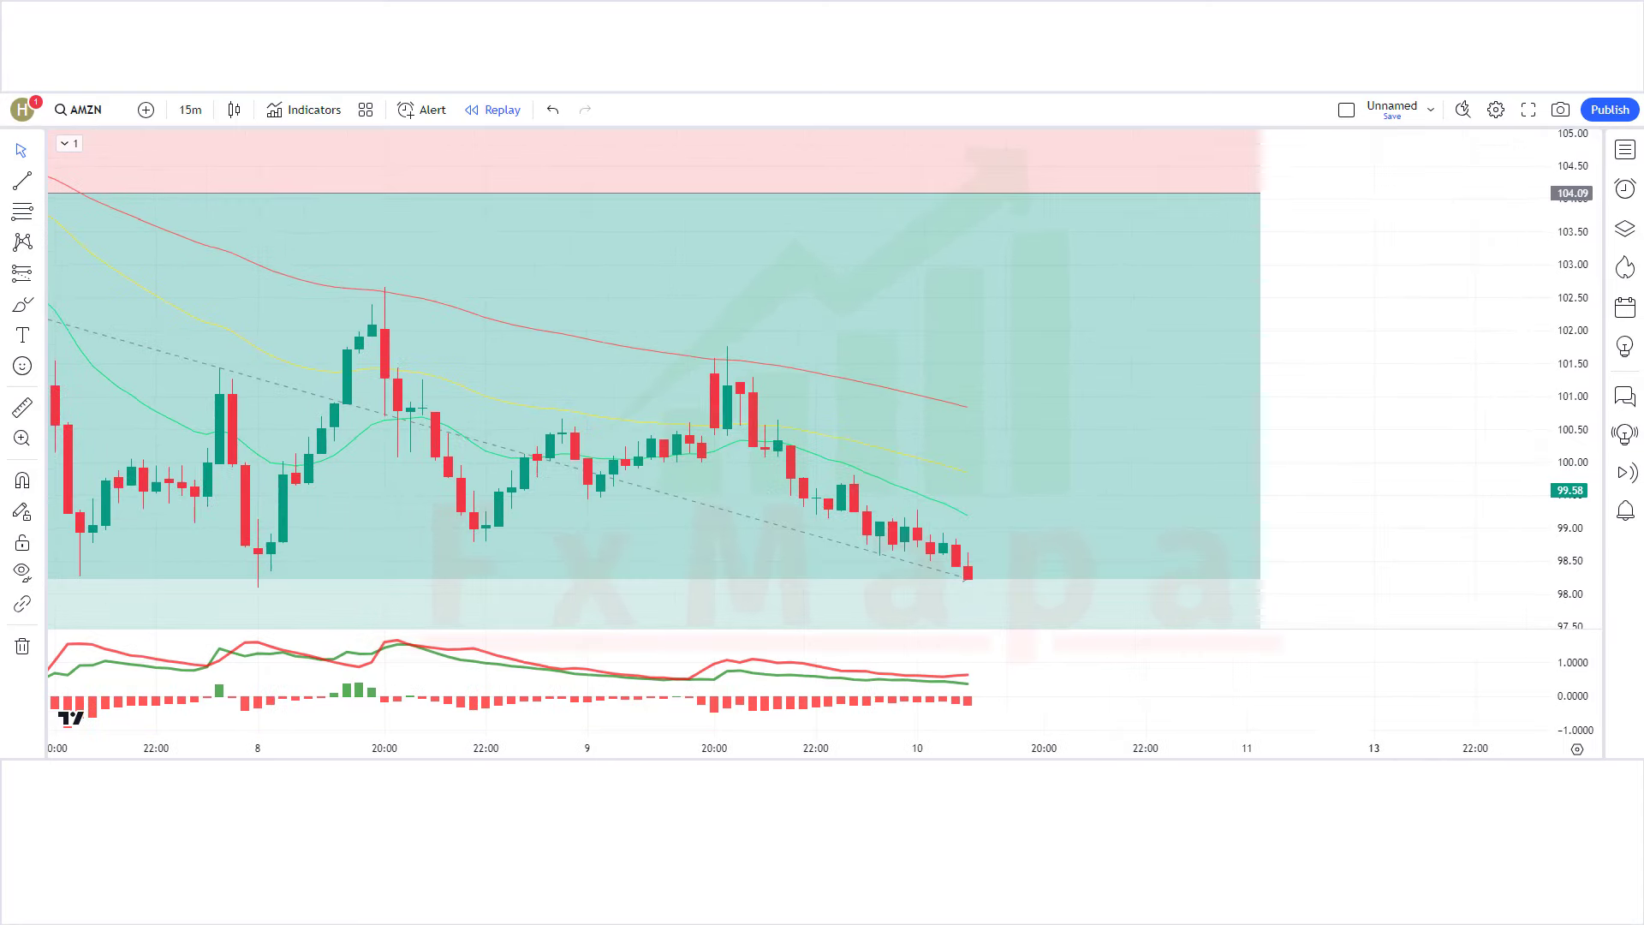